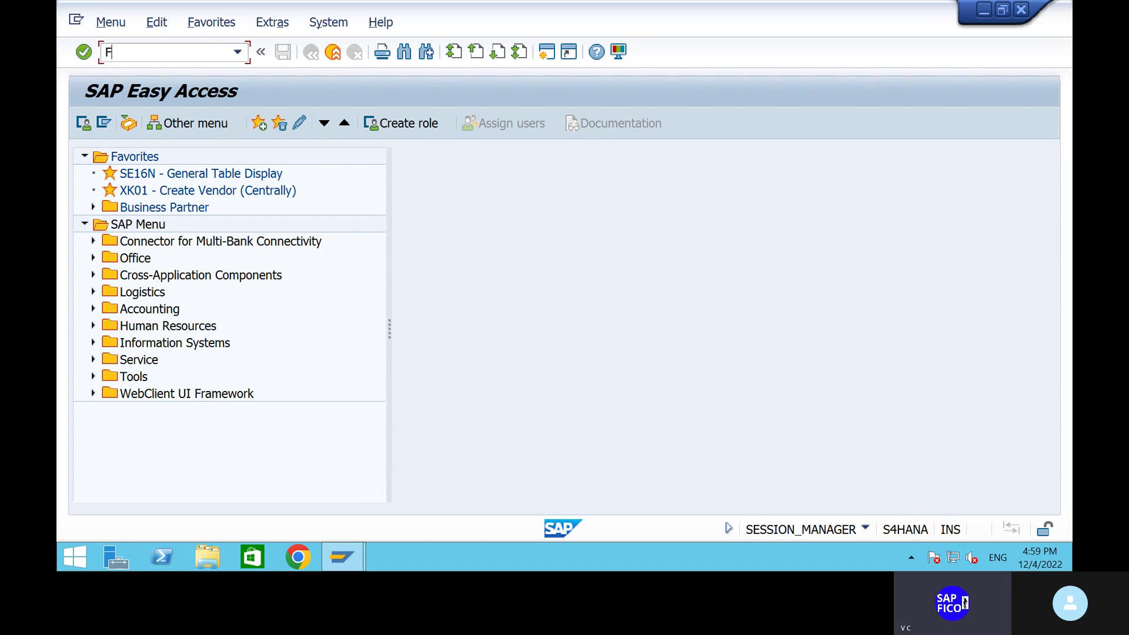
# Open the central G/L account maintenance with transaction FS00.
pyautogui.write('S00')
pyautogui.press('Return')
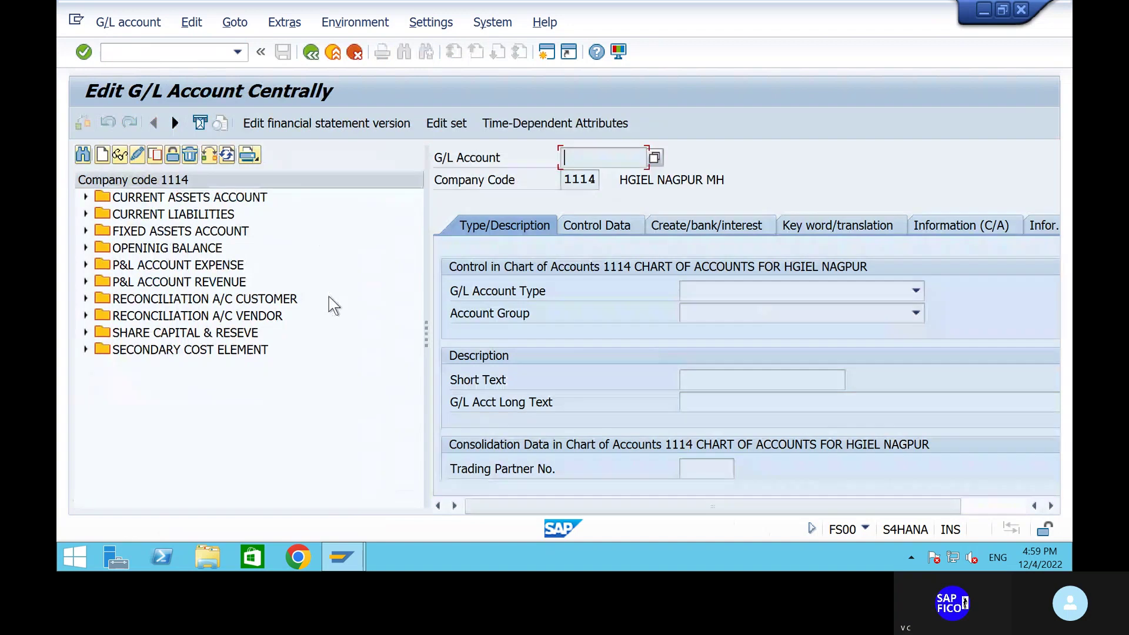
# Try to change the company code of the G/L account view to SHIP.
pyautogui.click(209, 156)
pyautogui.write('SHI')
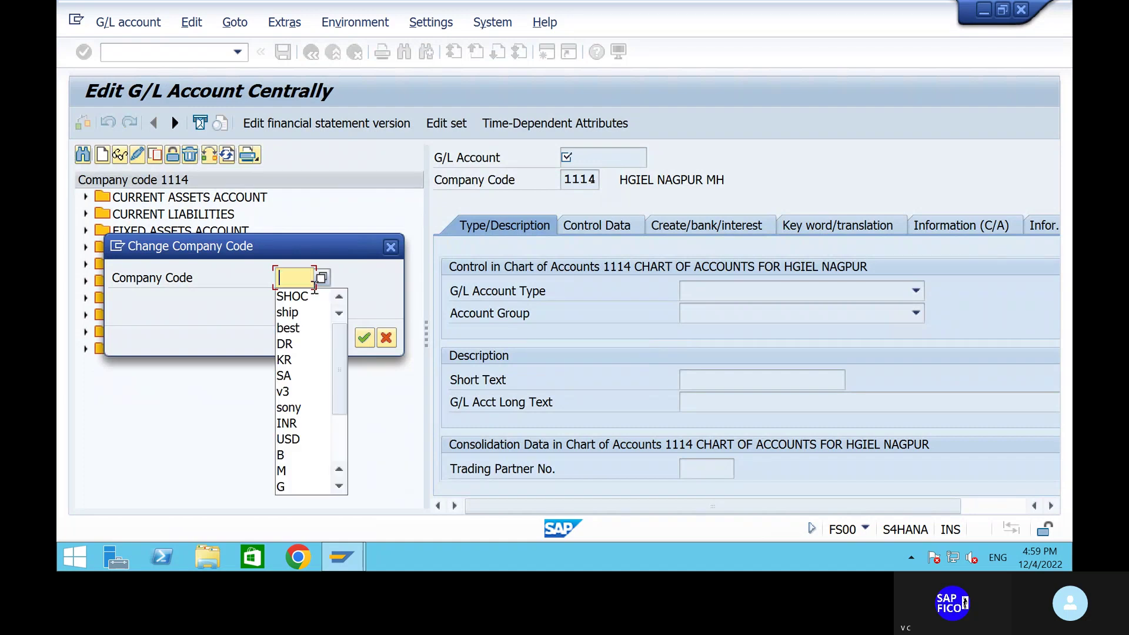
pyautogui.write('P')
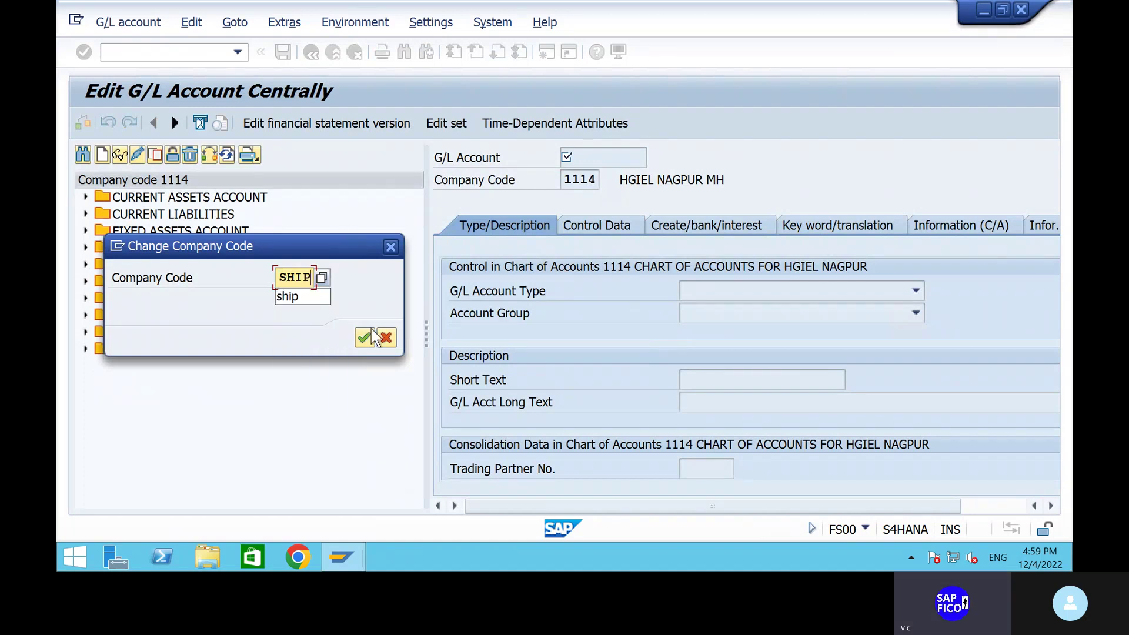
pyautogui.moveTo(347, 246); pyautogui.dragTo(482, 227)
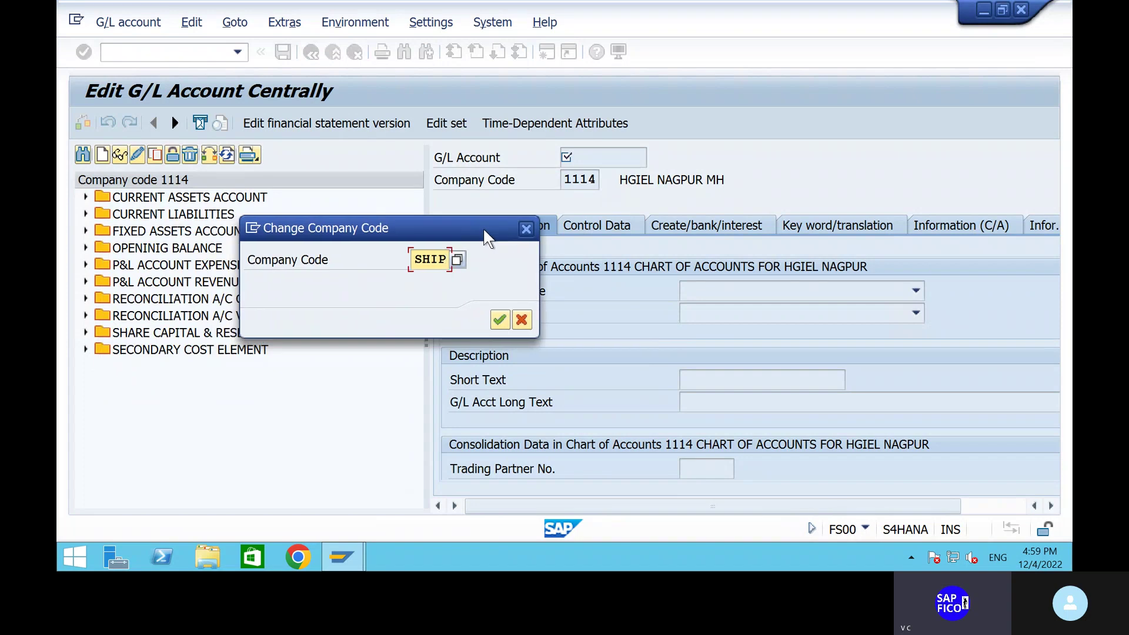
pyautogui.moveTo(372, 235); pyautogui.dragTo(484, 267)
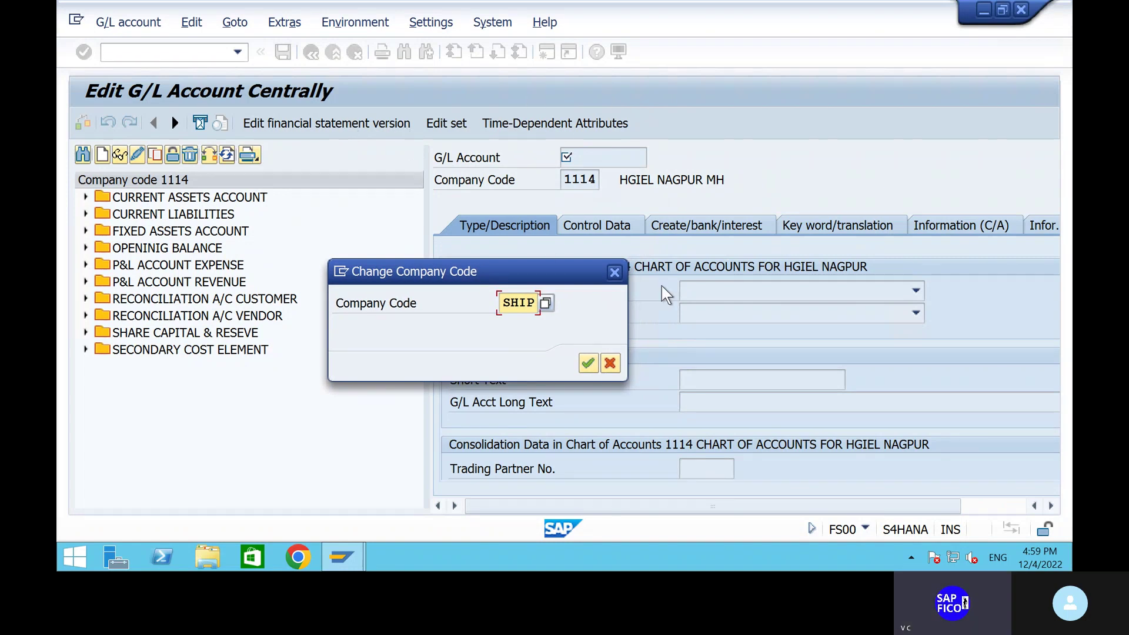
pyautogui.click(587, 364)
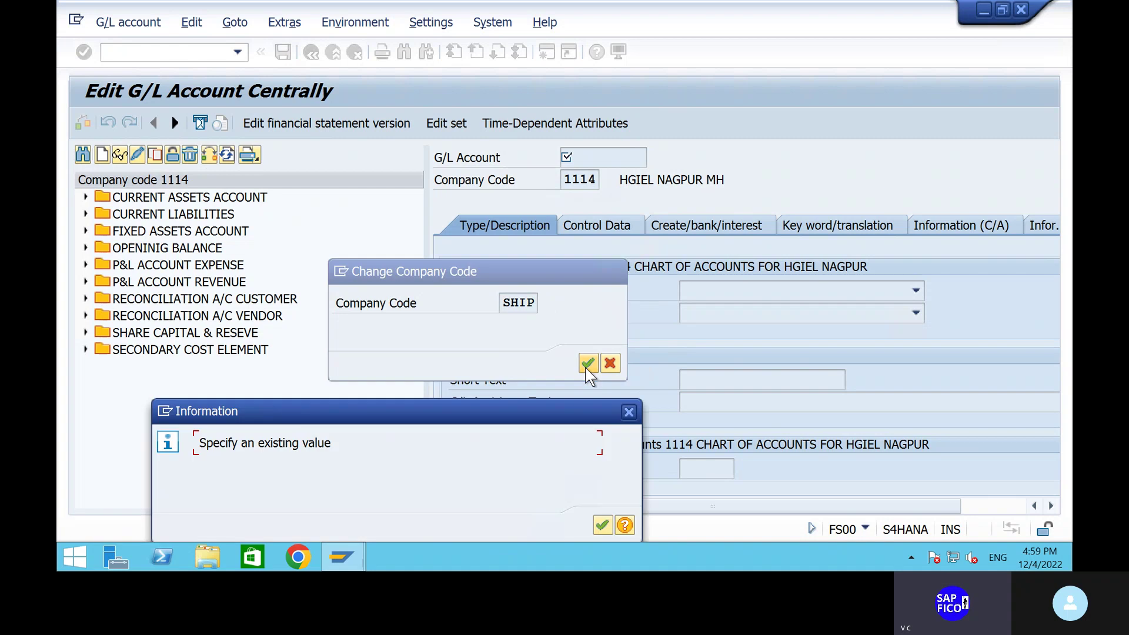
pyautogui.click(602, 523)
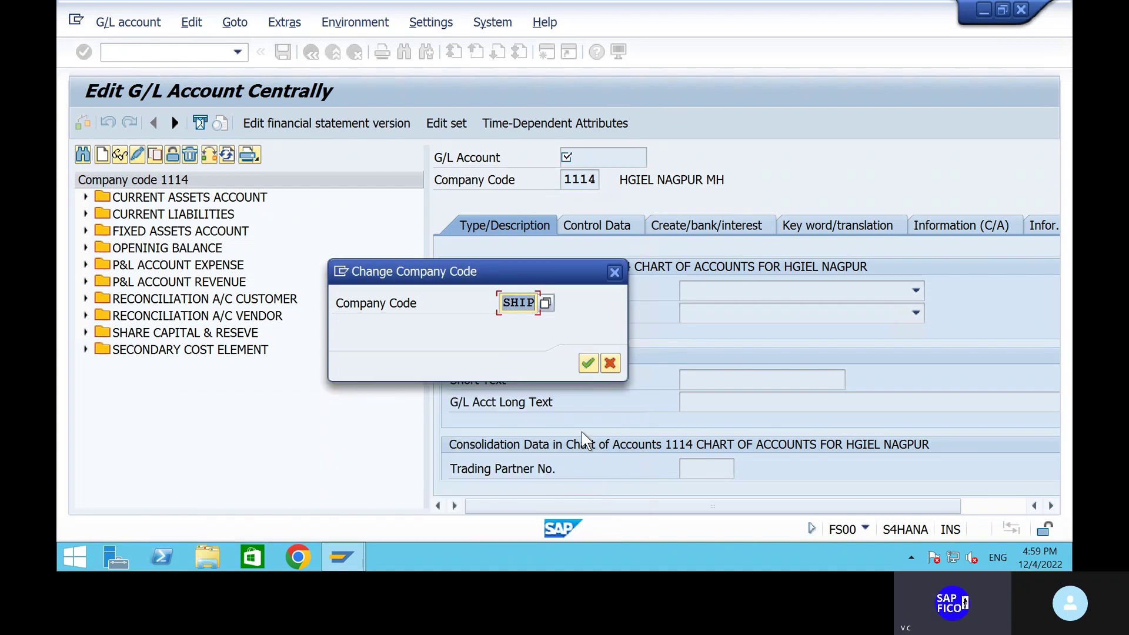
pyautogui.click(613, 272)
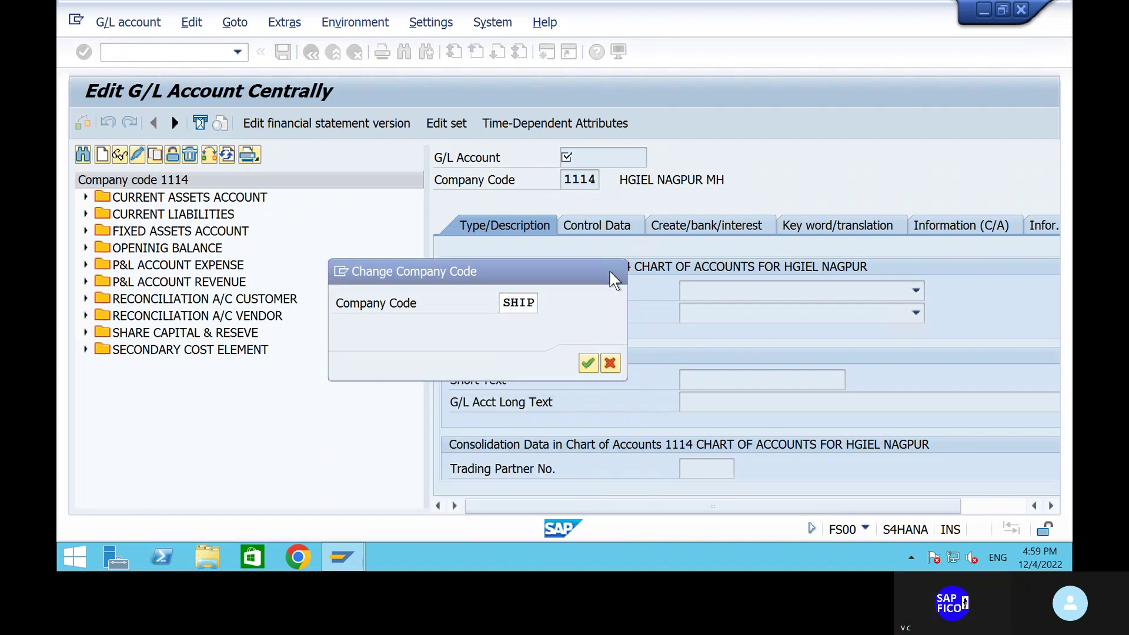
pyautogui.click(102, 155)
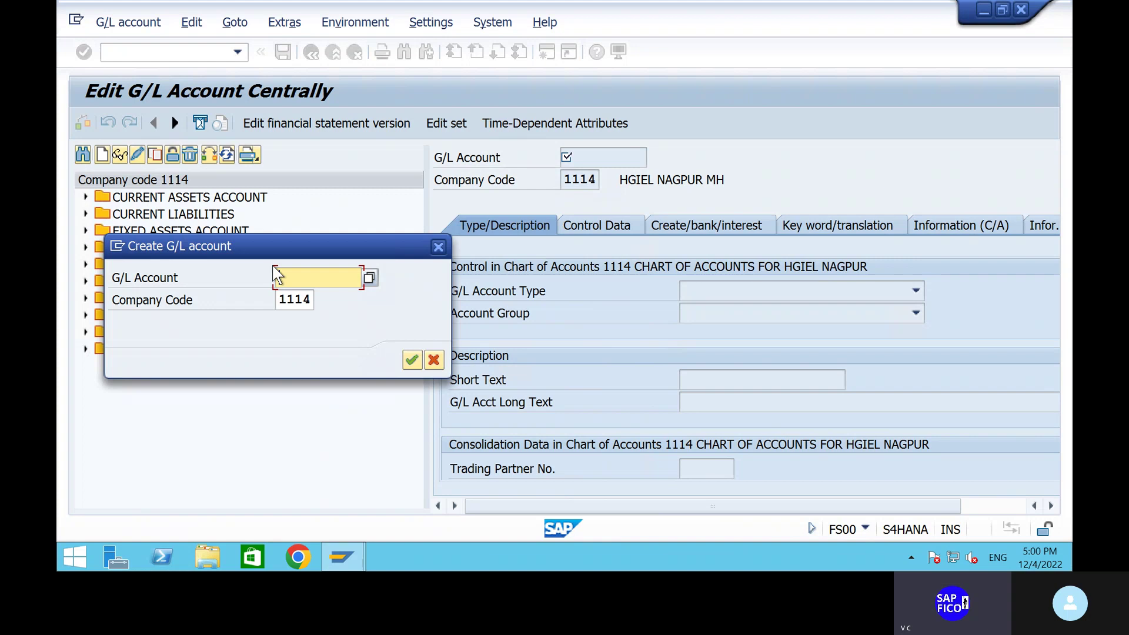
pyautogui.click(310, 301)
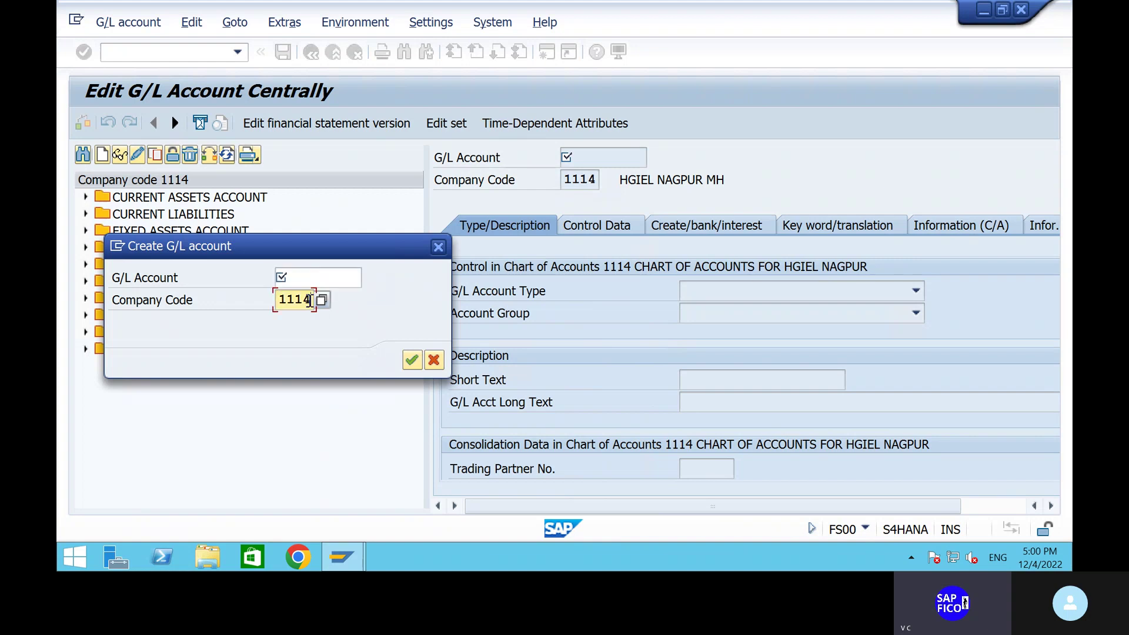
pyautogui.press('BackSpace')
pyautogui.press('BackSpace')
pyautogui.press('BackSpace')
pyautogui.press('BackSpace')
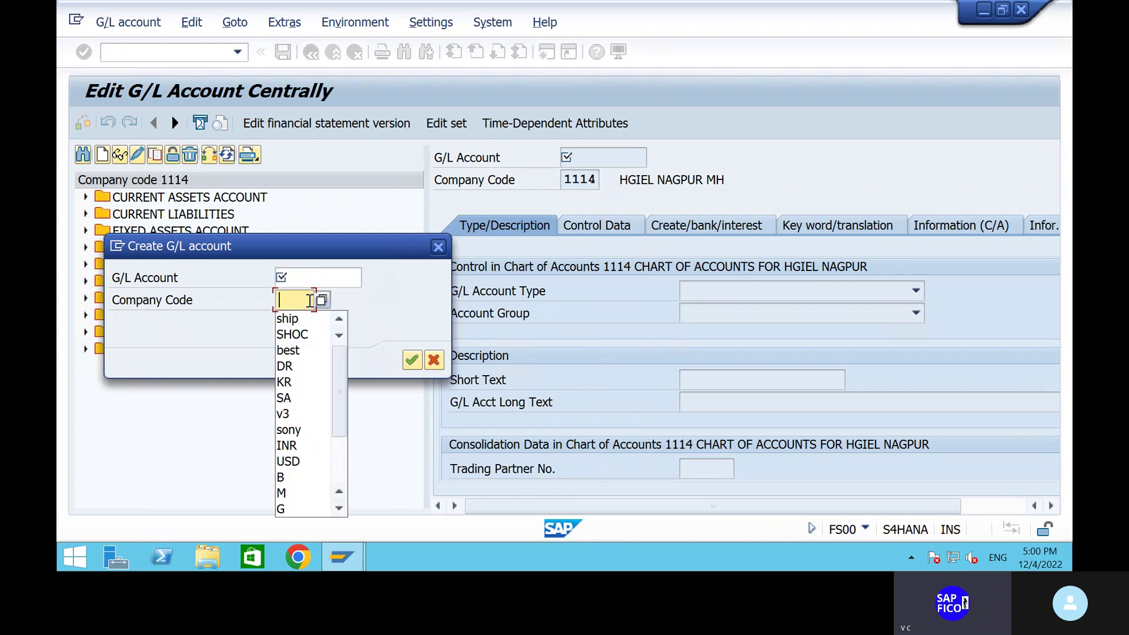
pyautogui.press('Escape')
pyautogui.press('Escape')
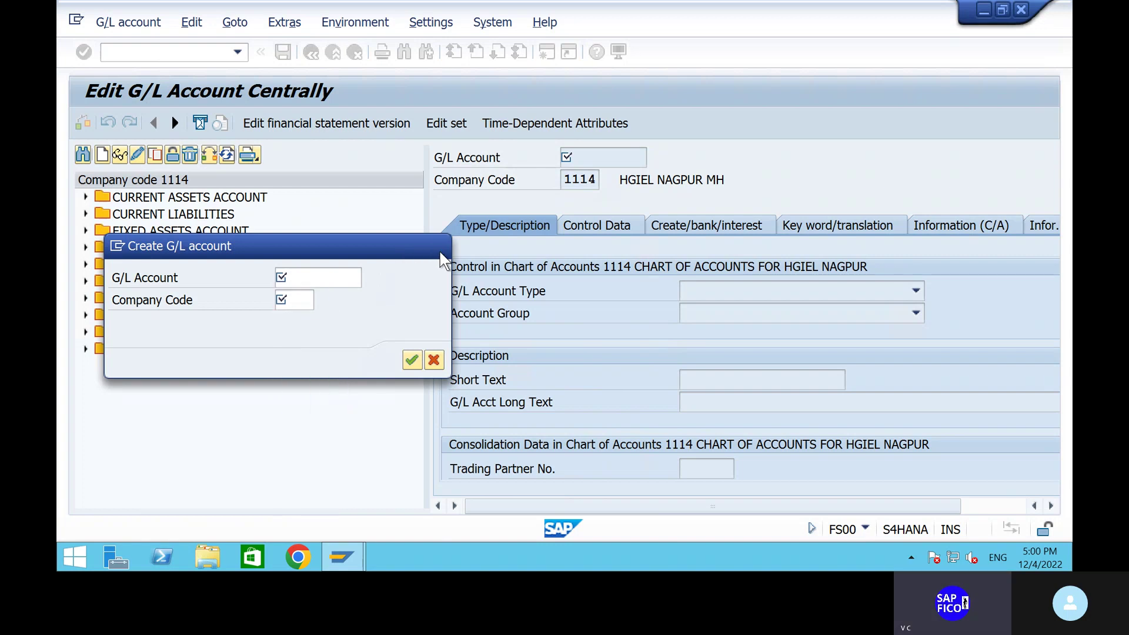
# Open transaction OBD4 and position the account groups at chart of accounts SHOC to check the administration cost number range.
pyautogui.click(169, 52)
pyautogui.write('/NOBD')
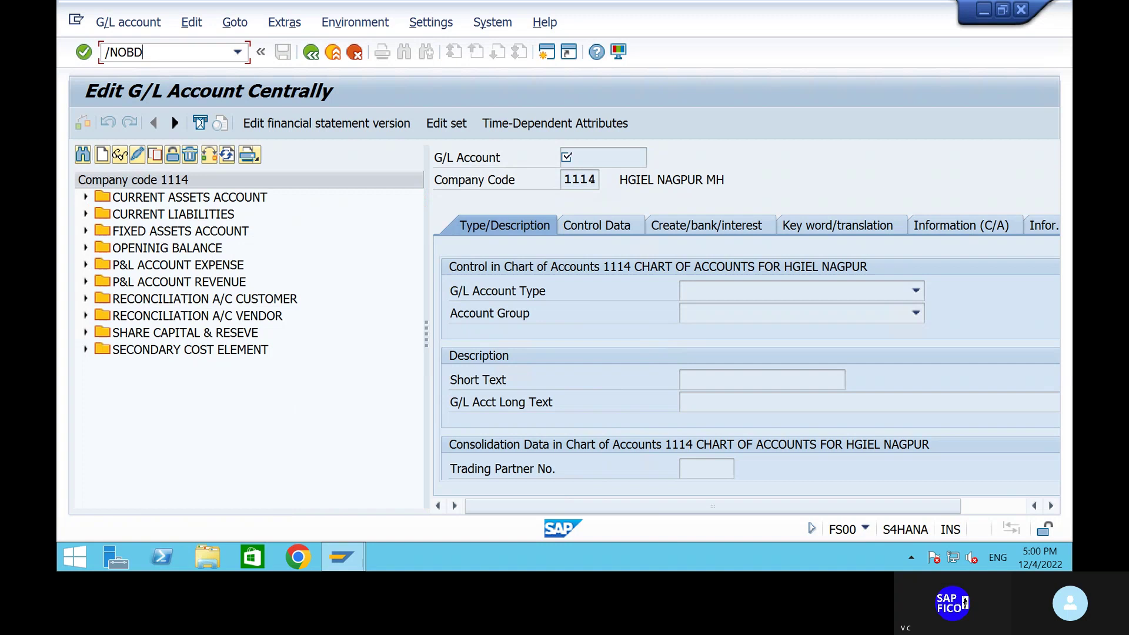
pyautogui.press('Return')
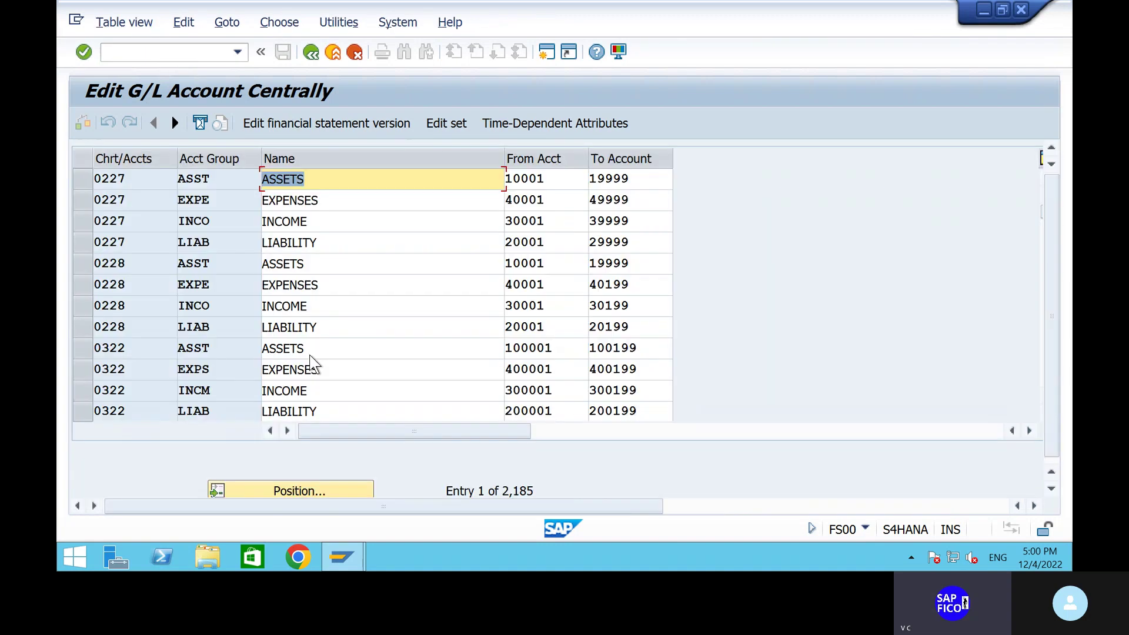
pyautogui.click(322, 488)
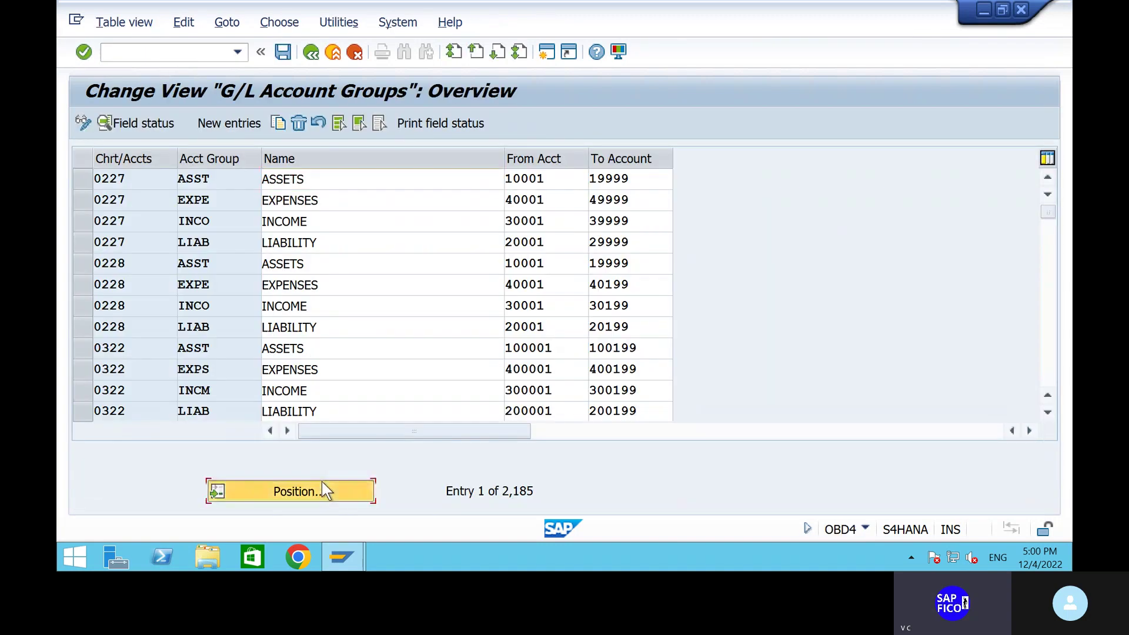
pyautogui.write('SHOC')
pyautogui.press('Return')
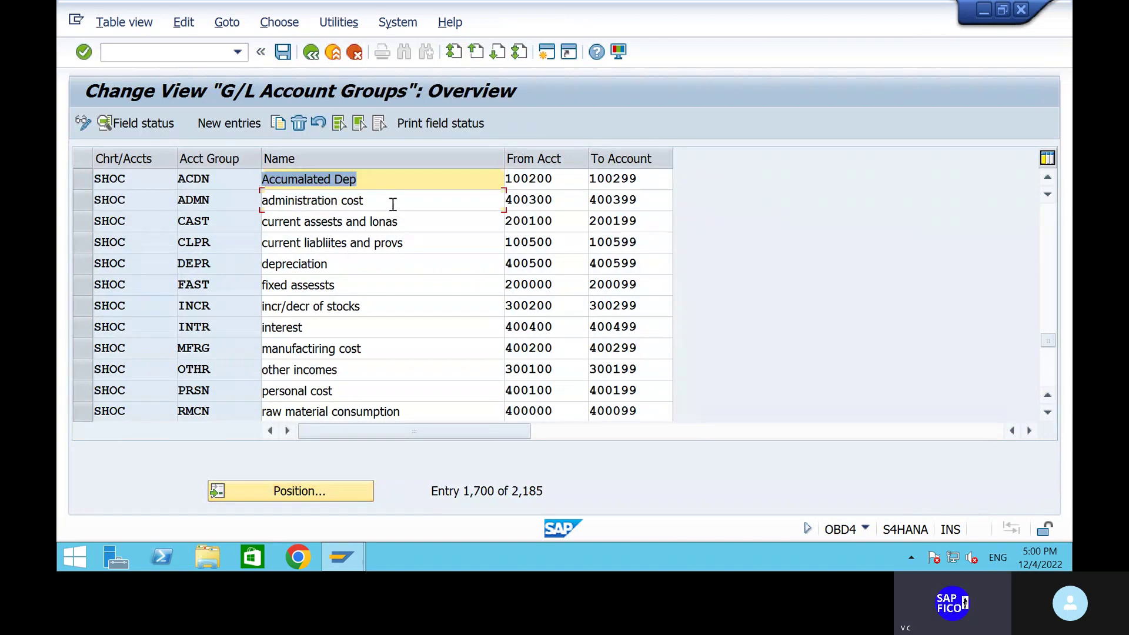
pyautogui.click(392, 205)
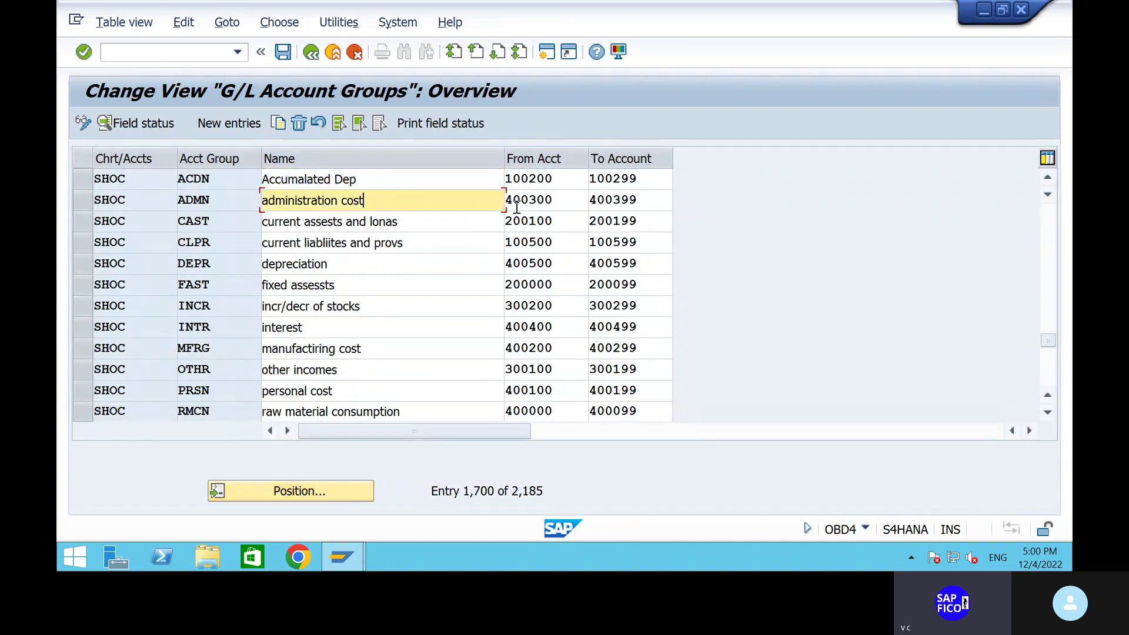
# Leave the account groups overview and return to G/L account maintenance with transaction FS00.
pyautogui.click(213, 55)
pyautogui.write('/N')
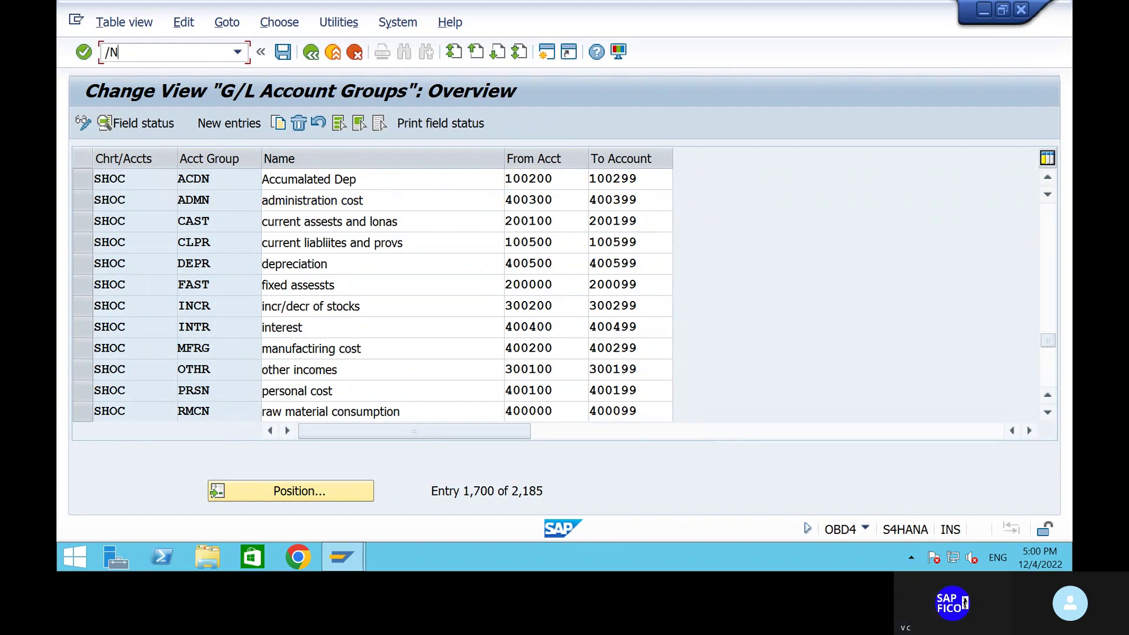
pyautogui.write('FS00')
pyautogui.press('Return')
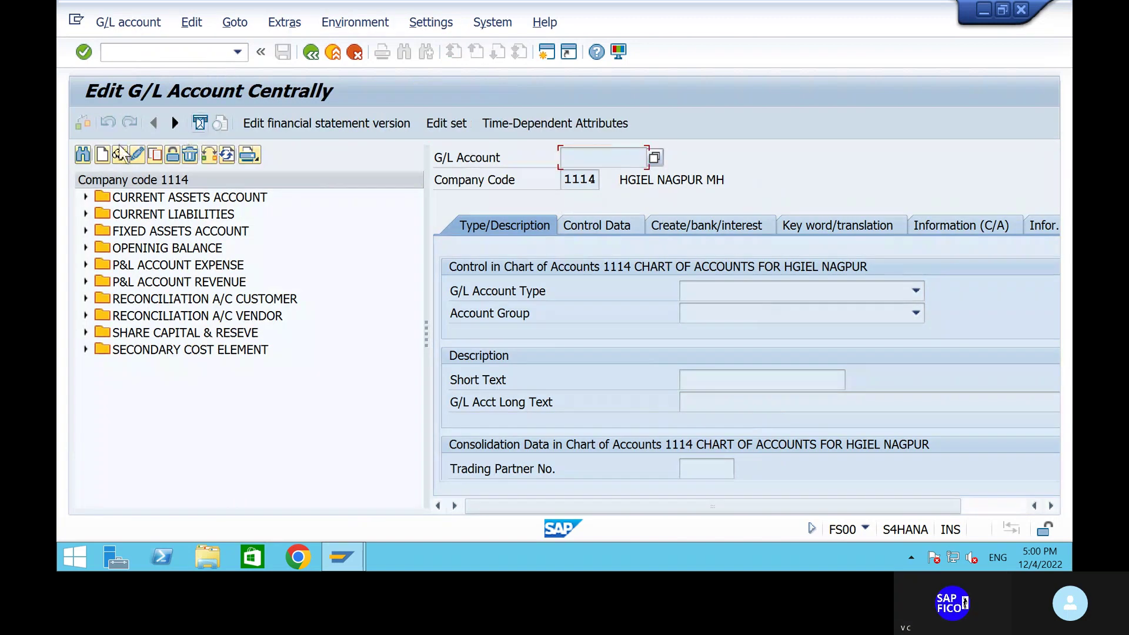
# Start creating G/L account 400300 in company code SHIP.
pyautogui.click(101, 155)
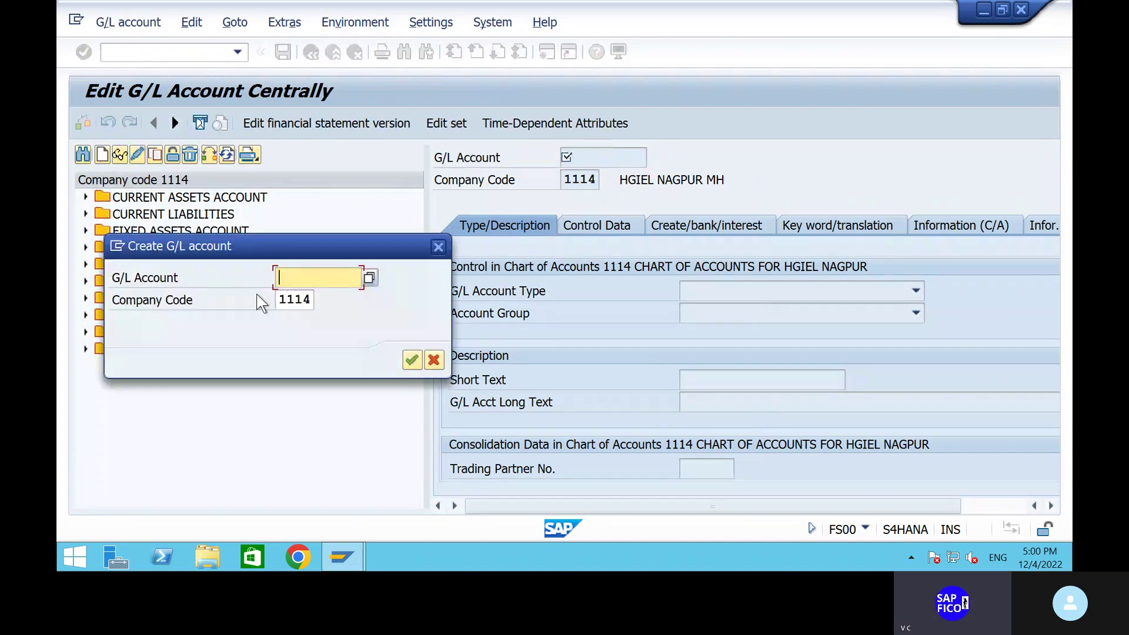
pyautogui.write('400300')
pyautogui.click(313, 299)
pyautogui.press('BackSpace')
pyautogui.press('BackSpace')
pyautogui.press('BackSpace')
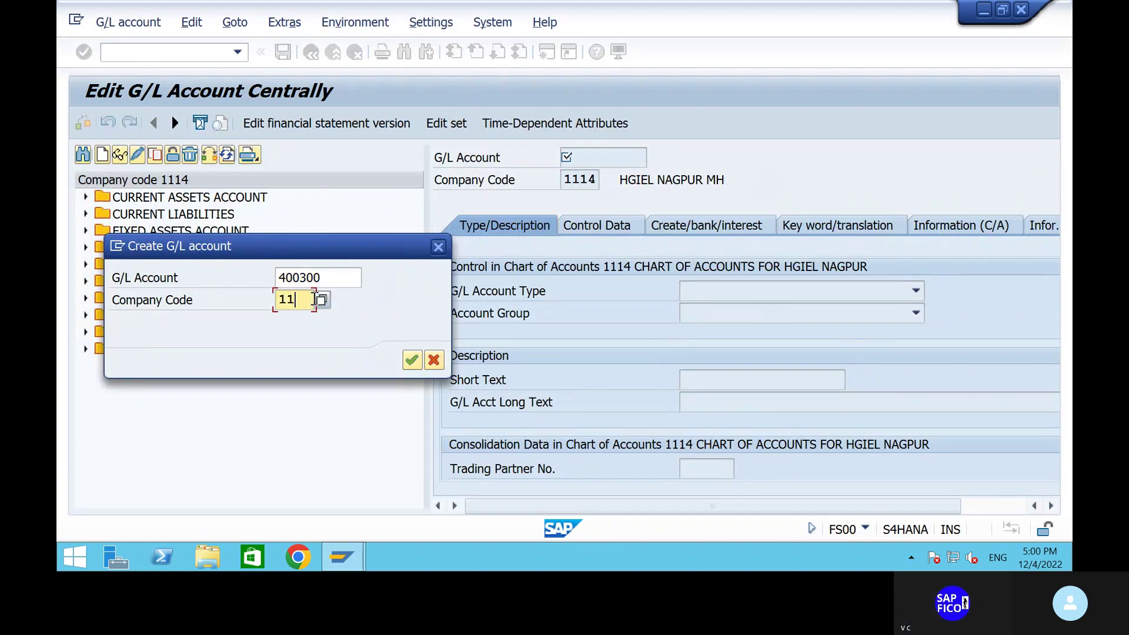
pyautogui.press('BackSpace')
pyautogui.write('ship')
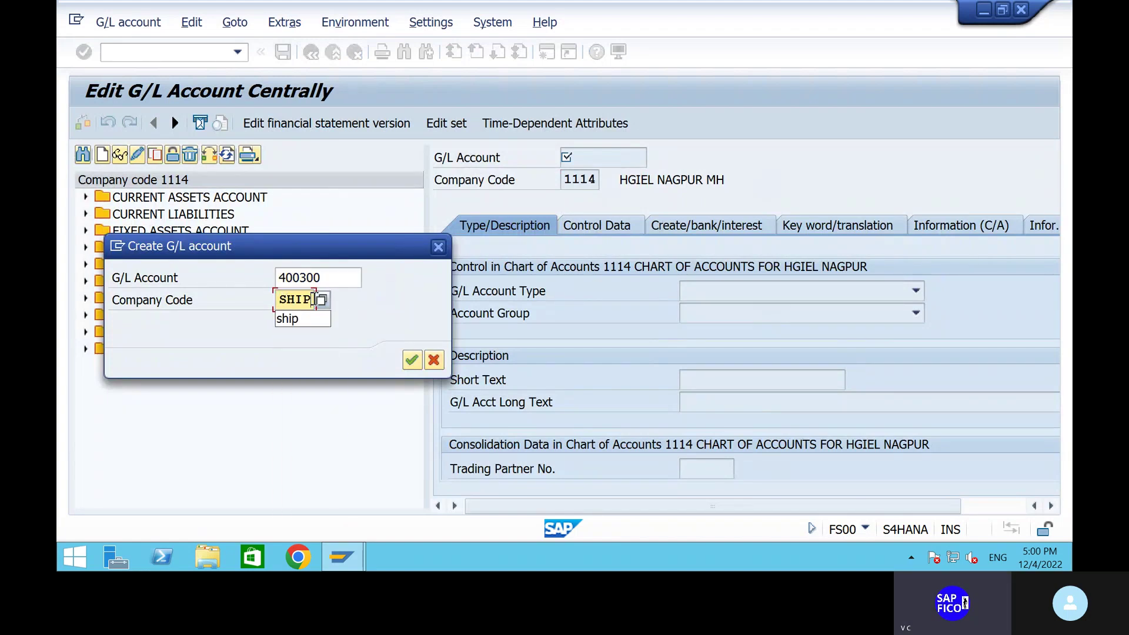
pyautogui.click(413, 360)
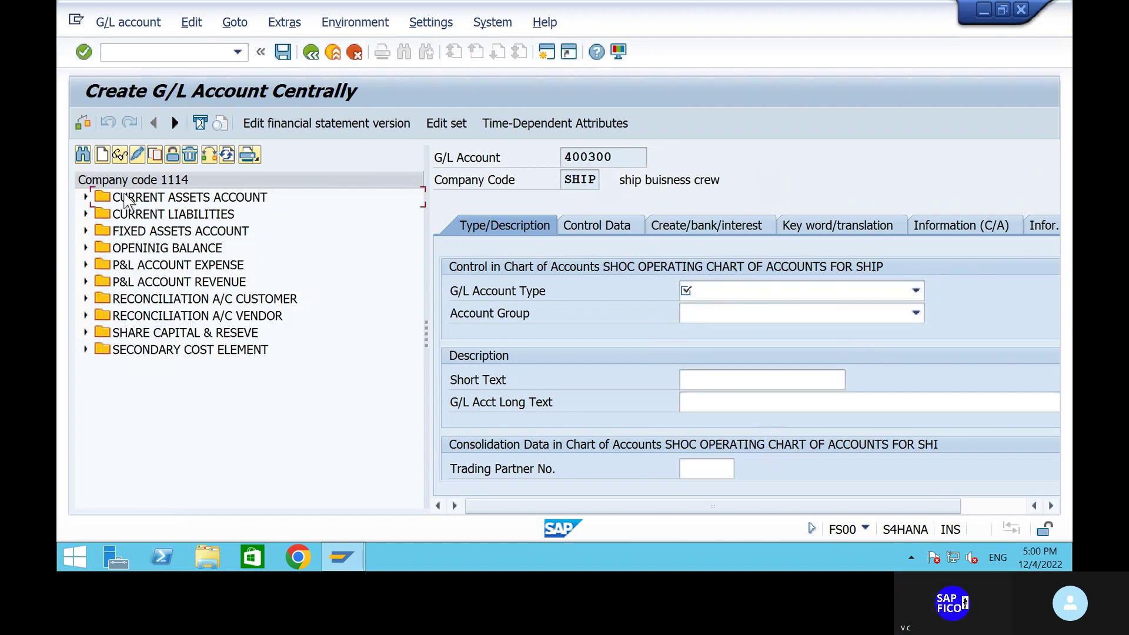
# Set the G/L account type to Primary Costs or Revenue and the account group to ADMN administration cost.
pyautogui.click(739, 293)
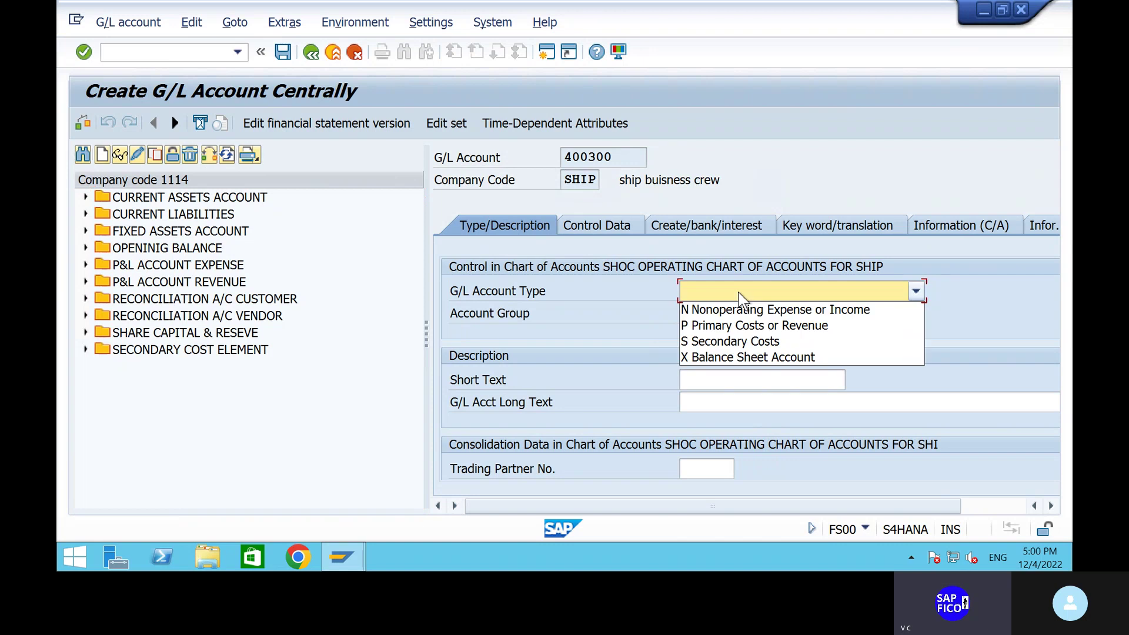
pyautogui.click(730, 291)
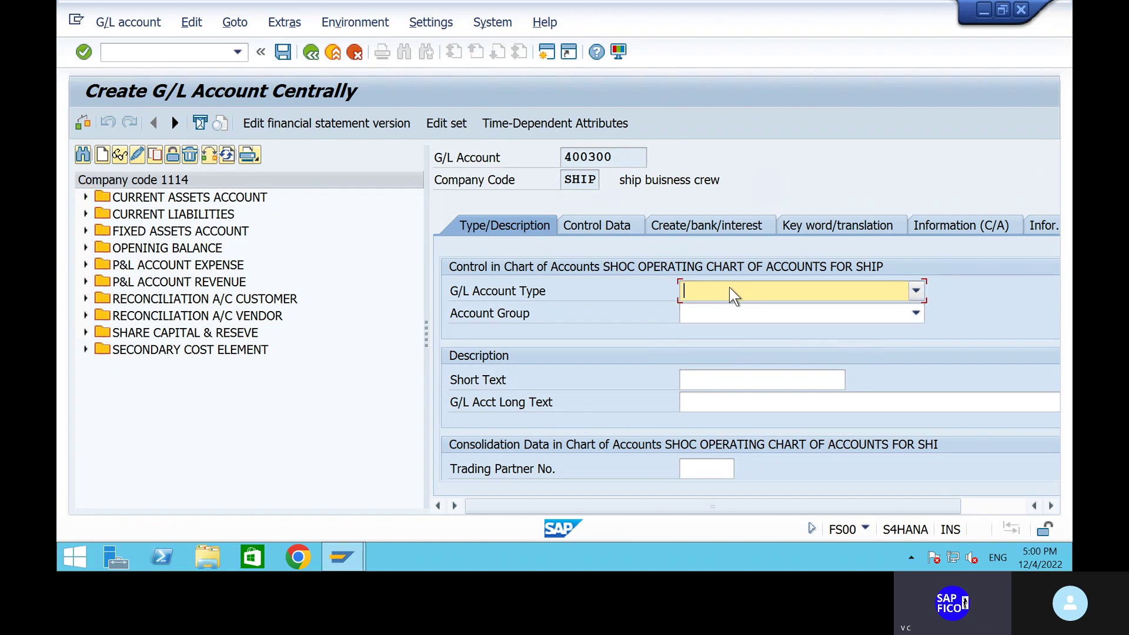
pyautogui.click(859, 290)
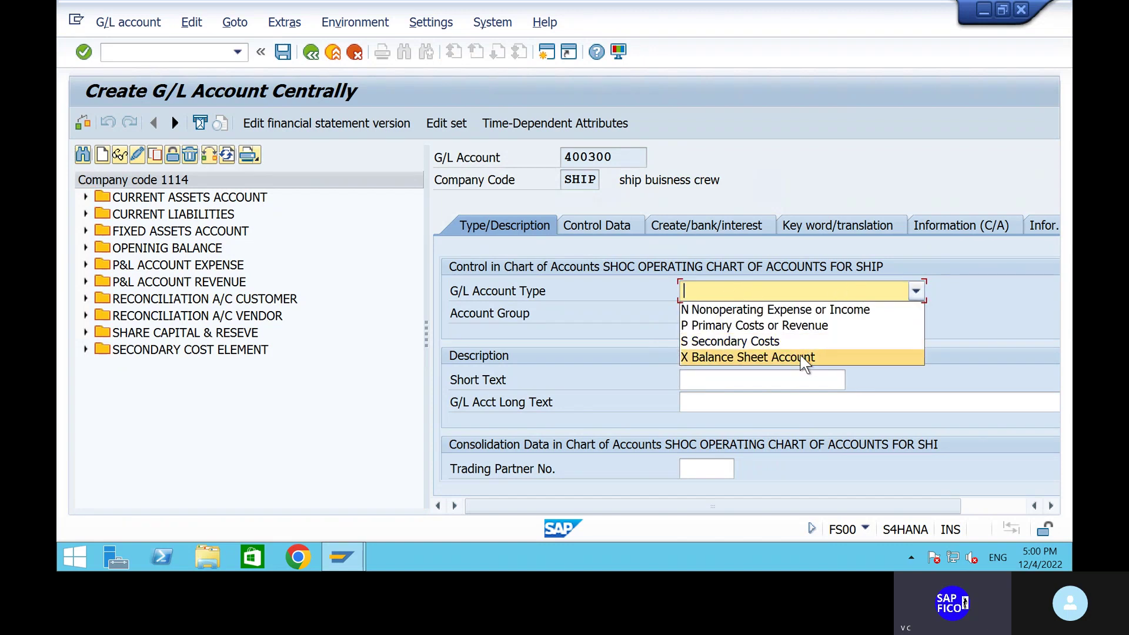
pyautogui.click(703, 292)
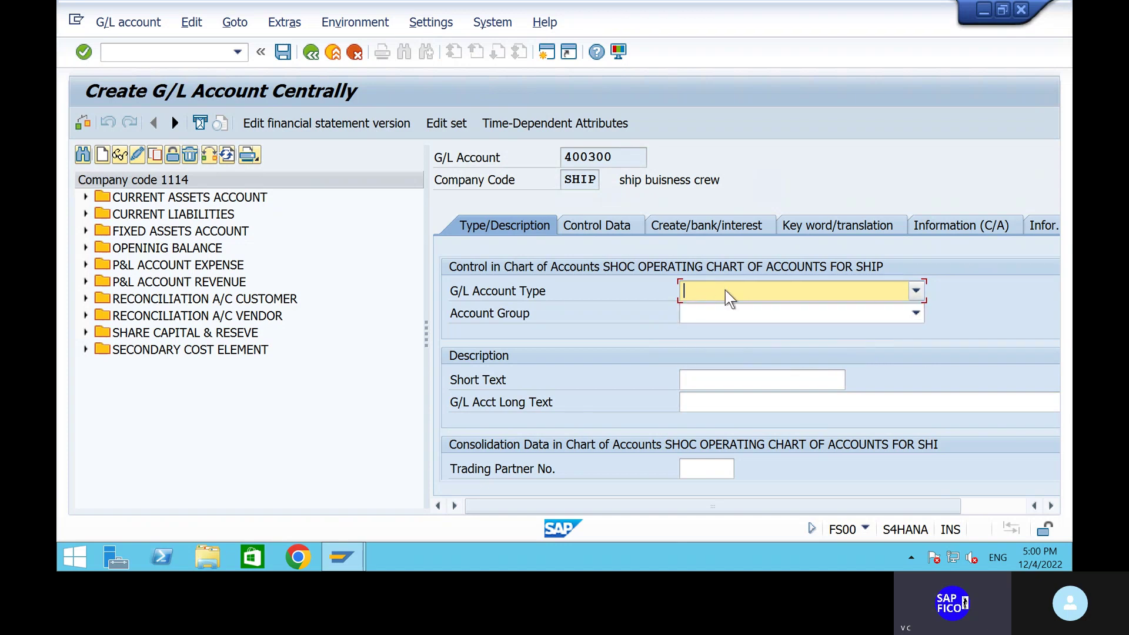
pyautogui.click(732, 295)
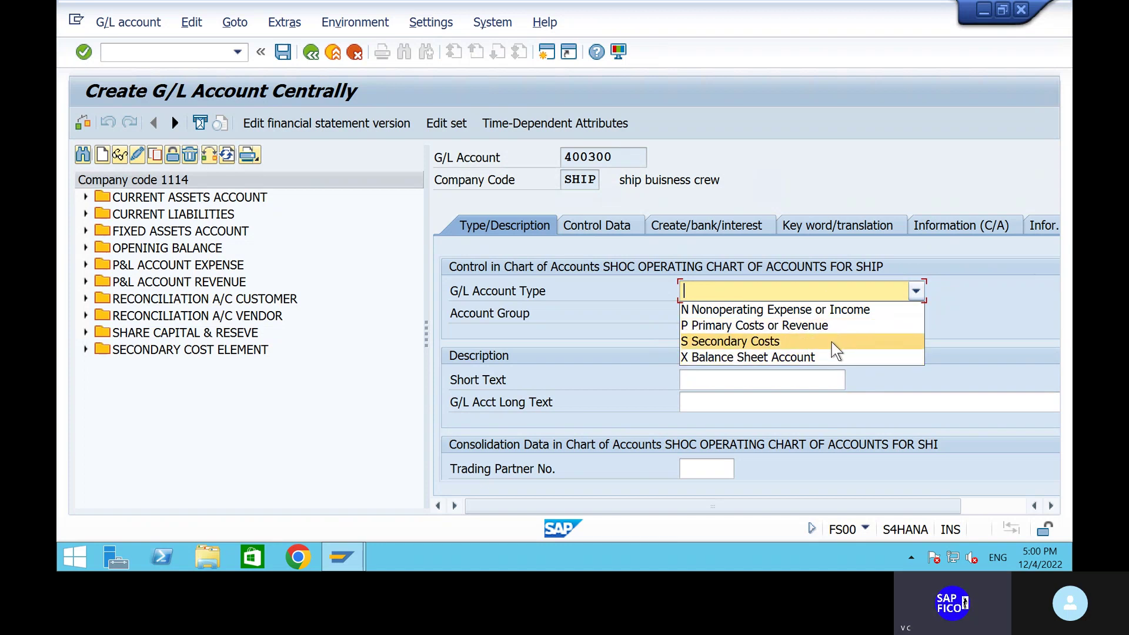
pyautogui.click(824, 325)
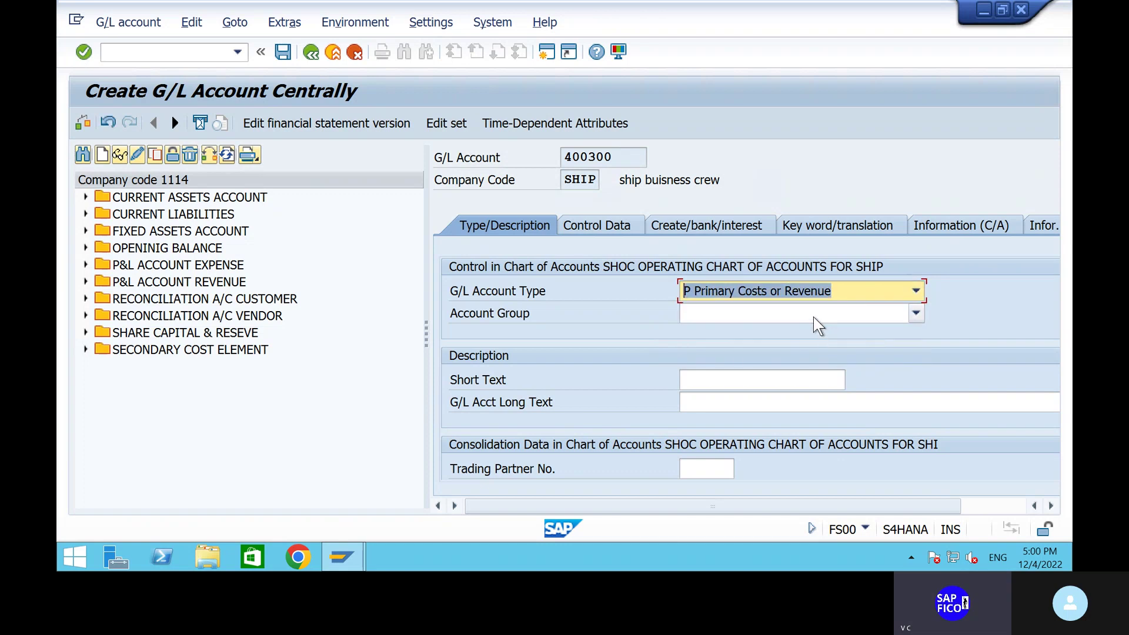
pyautogui.click(815, 318)
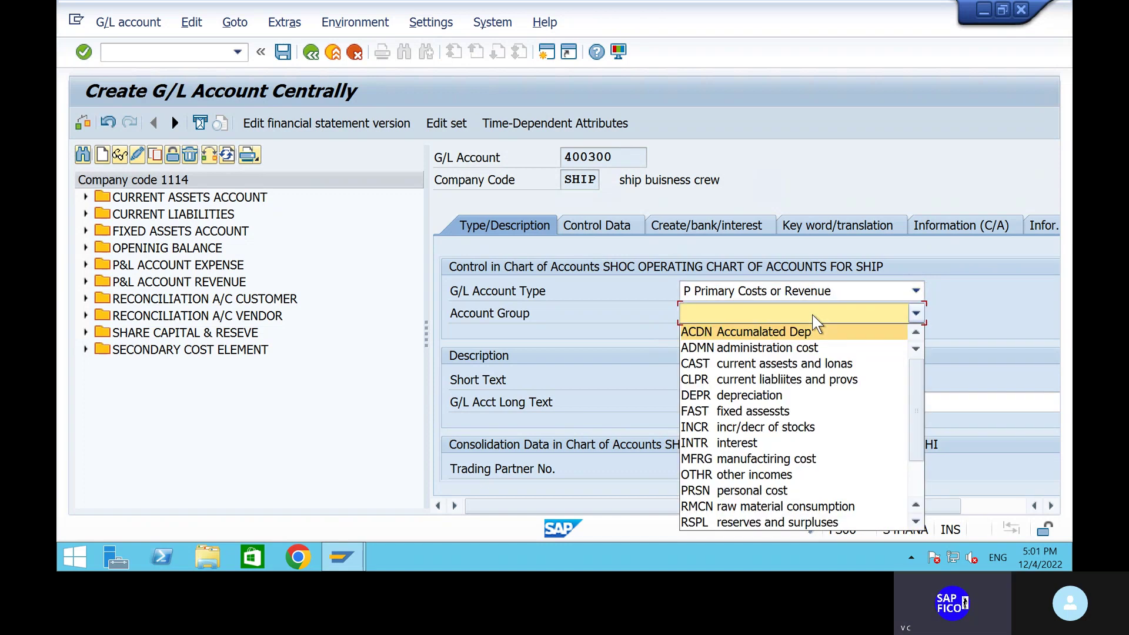
pyautogui.click(782, 352)
pyautogui.click(734, 387)
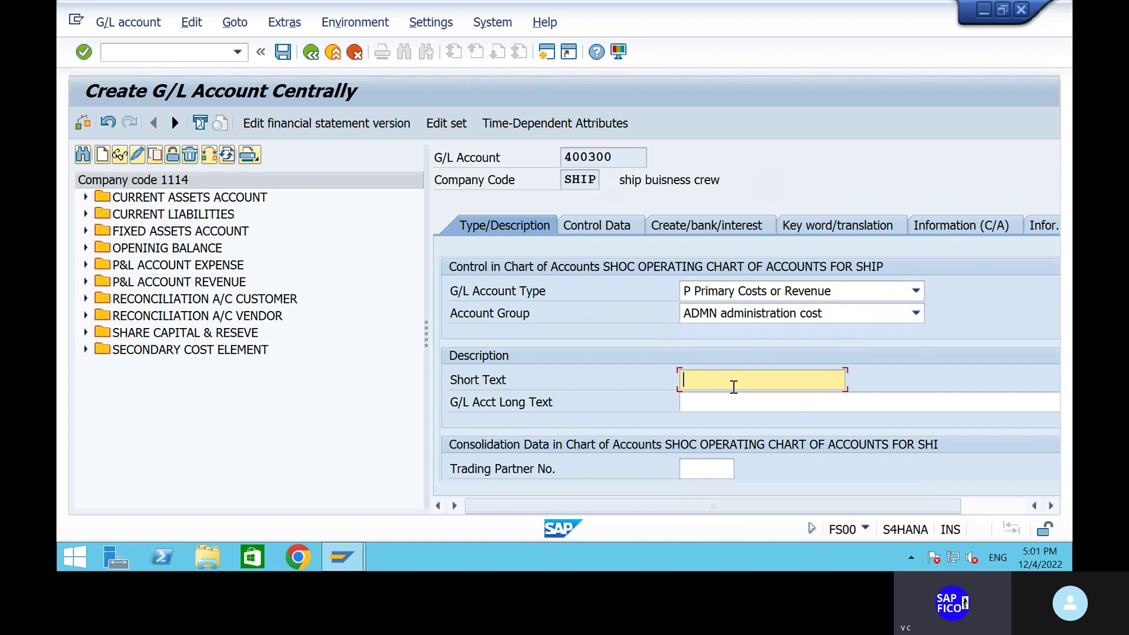
pyautogui.click(817, 291)
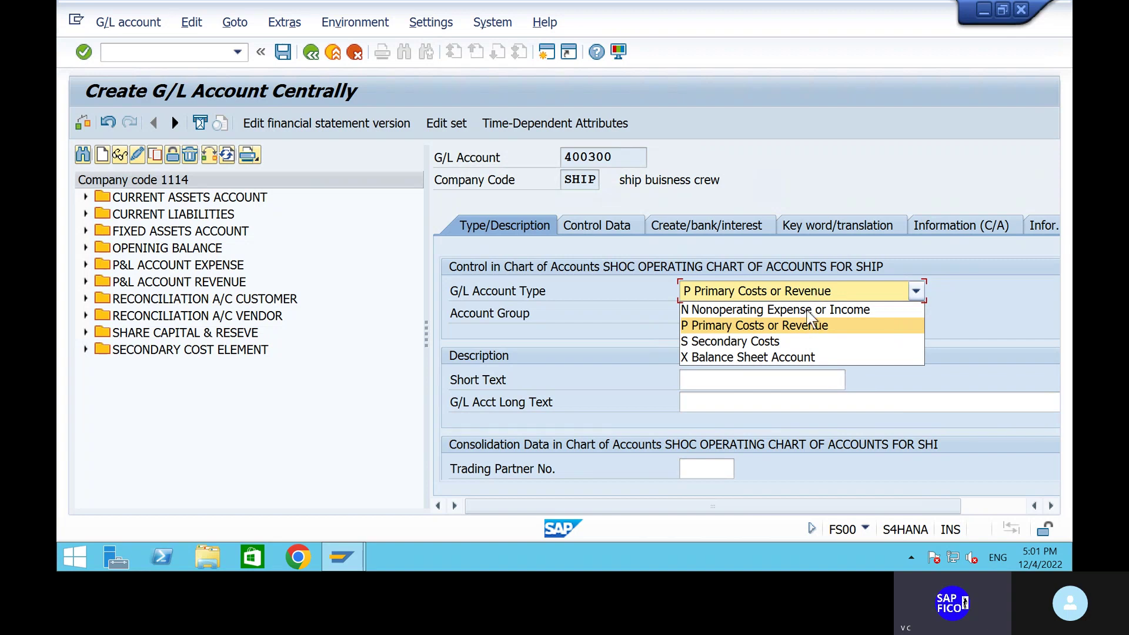
pyautogui.click(807, 334)
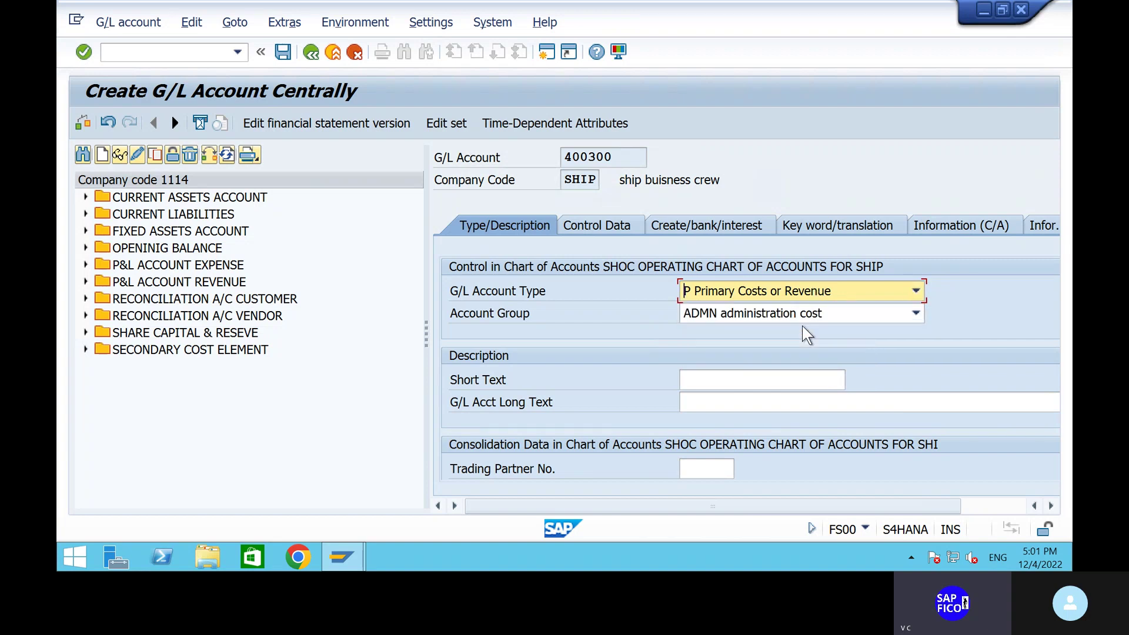
# Enter RENT AC as the short text and RENT ACCOUNT as the long text of G/L account 400300.
pyautogui.click(717, 379)
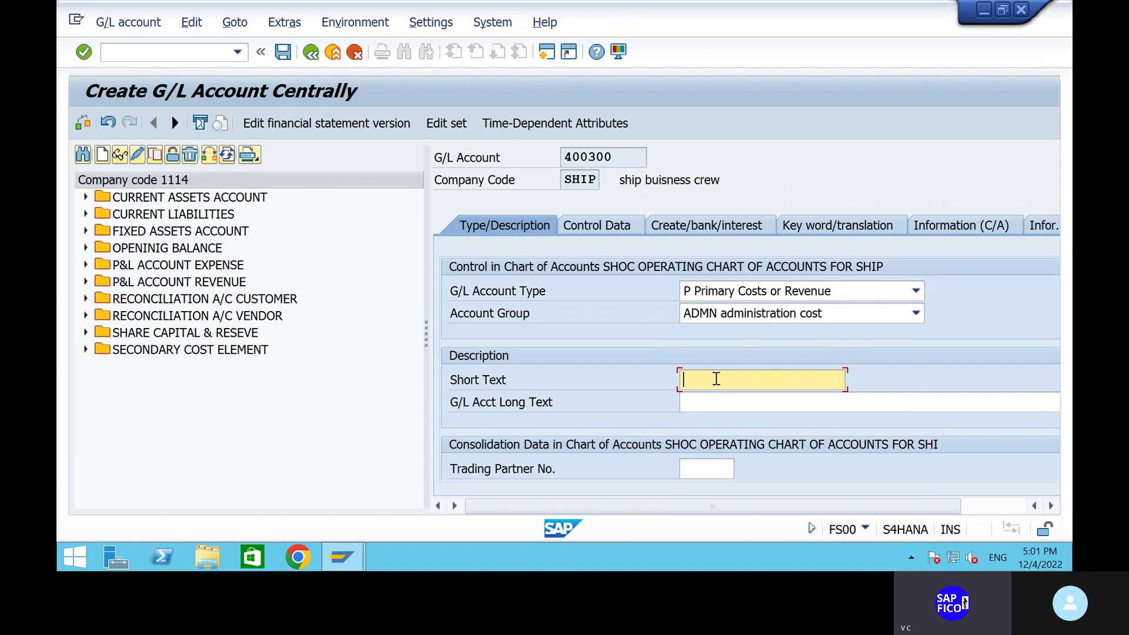
pyautogui.write('SA')
pyautogui.press('BackSpace')
pyautogui.press('BackSpace')
pyautogui.write('RENT A')
pyautogui.click(701, 402)
pyautogui.write('RE')
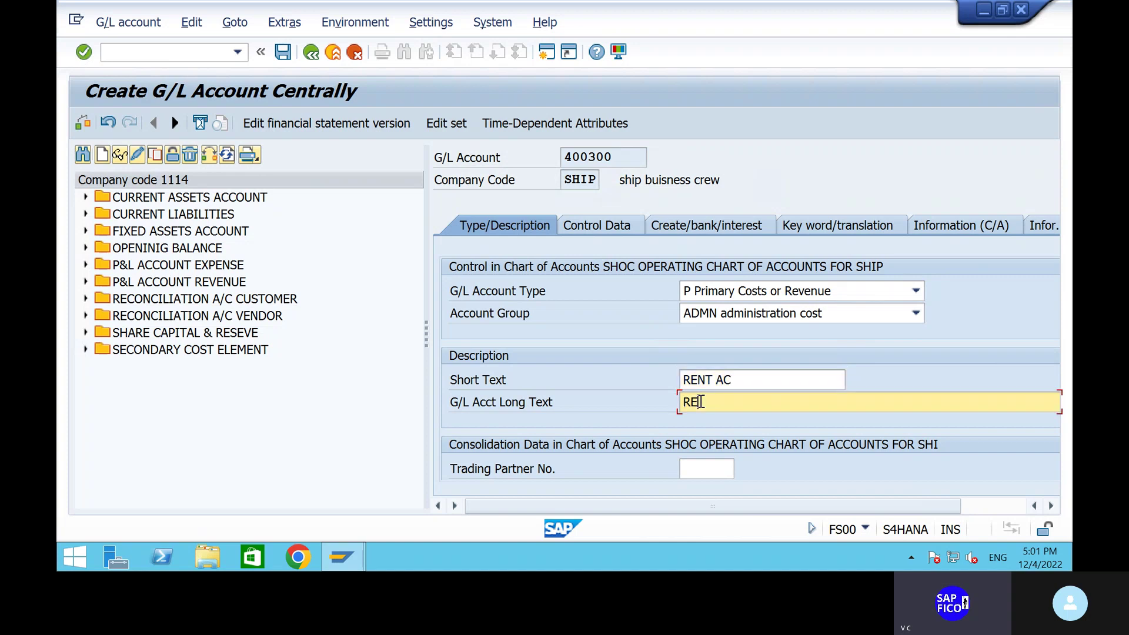
pyautogui.write('NT ACCOUNT')
# Set the sort key in the rent account's company code control data to 001 Posting date.
pyautogui.click(586, 225)
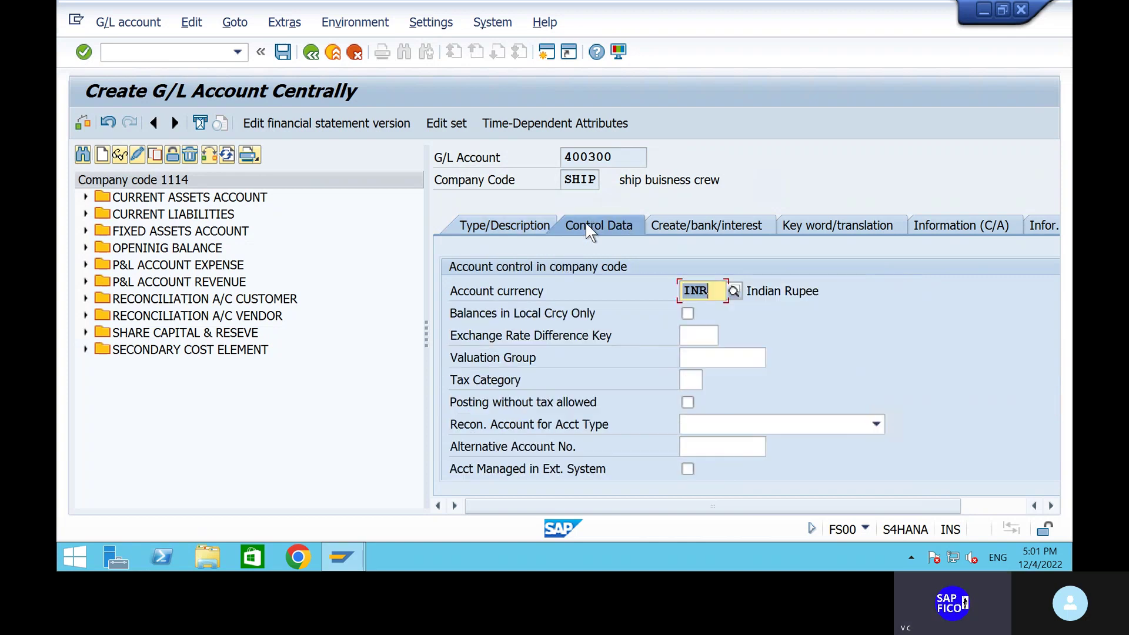
pyautogui.scroll(-5, 533, 447)
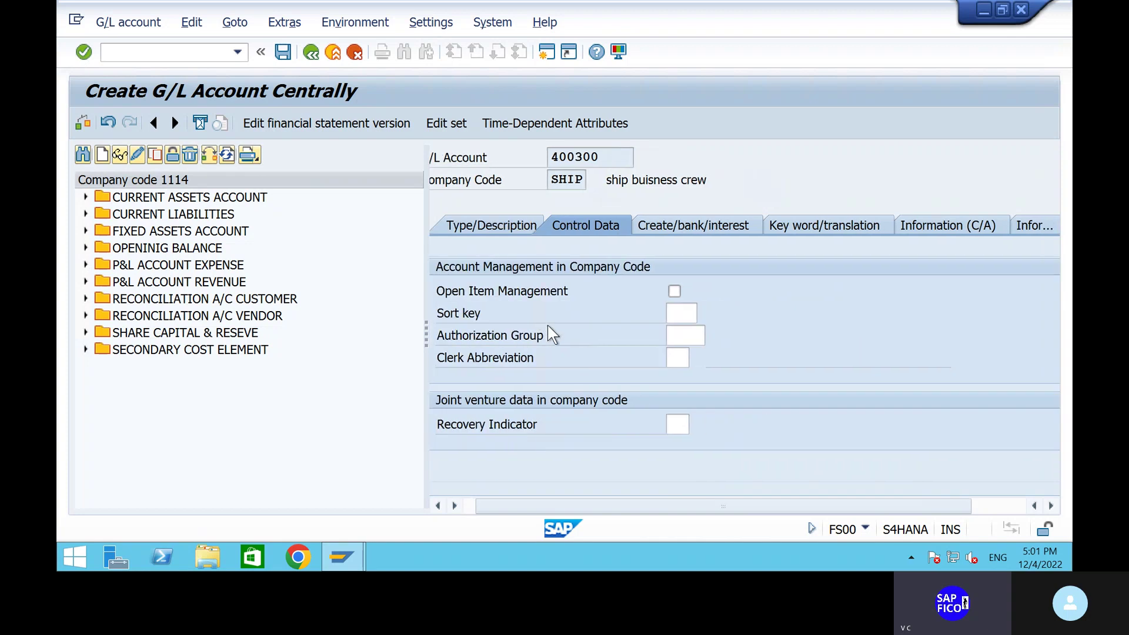
pyautogui.scroll(3, 553, 335)
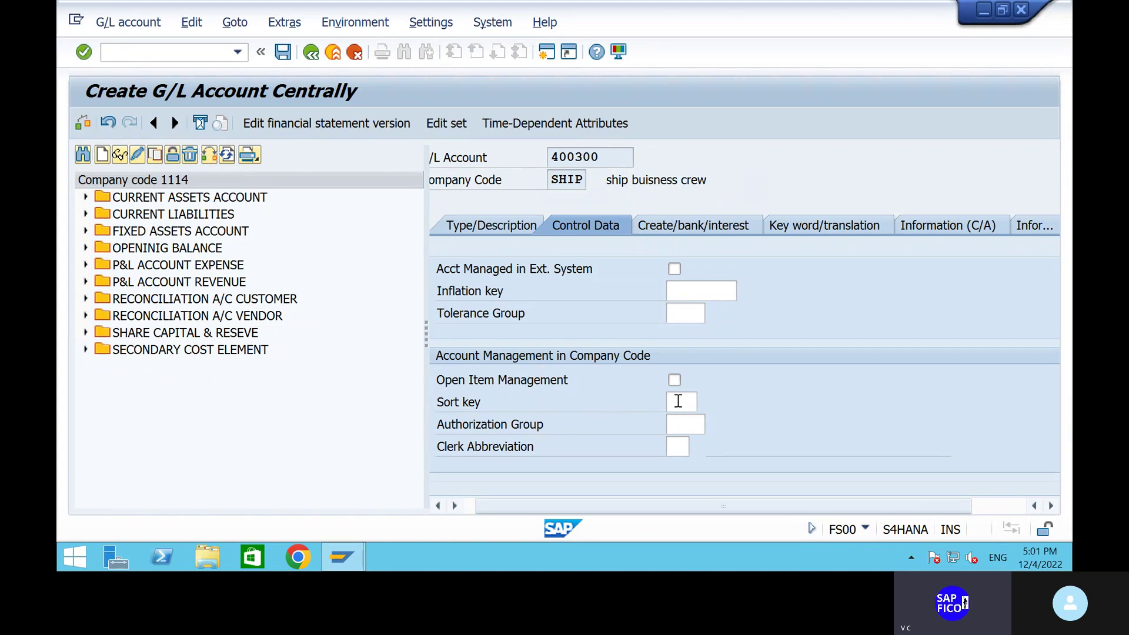
pyautogui.click(678, 401)
pyautogui.write('00')
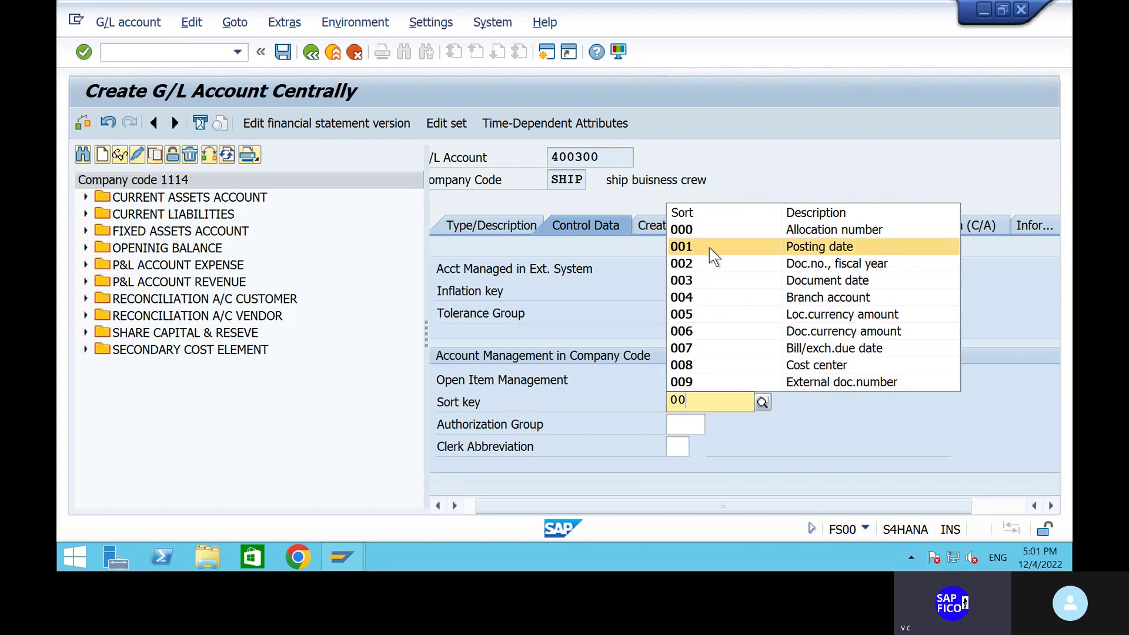
pyautogui.click(709, 248)
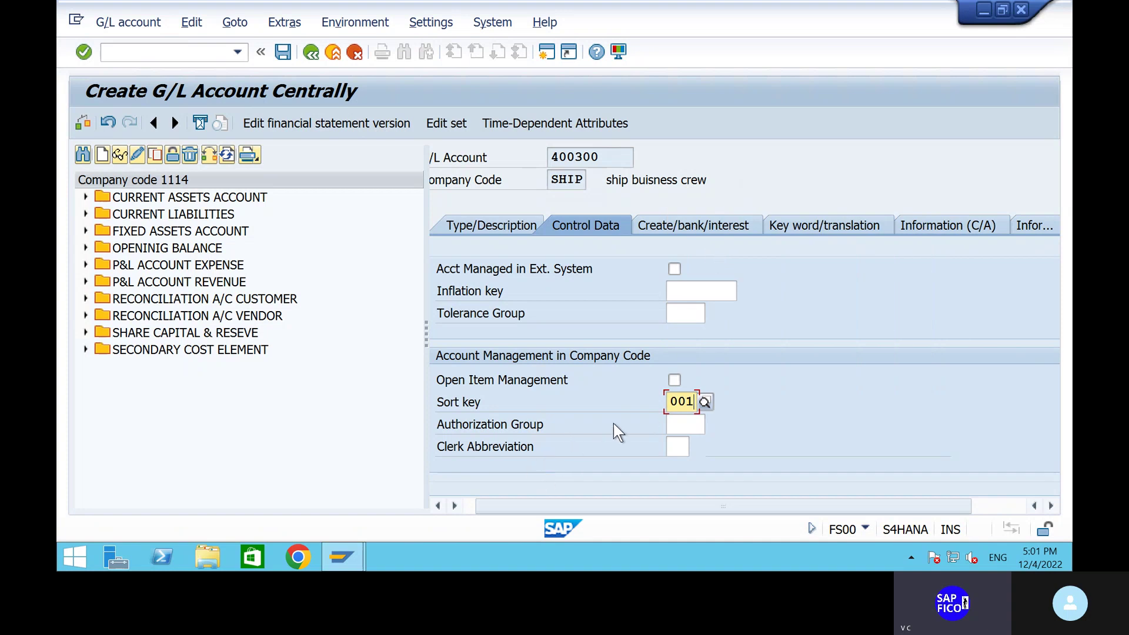
# Assign field status group G001 to the rent account and save the account.
pyautogui.click(682, 229)
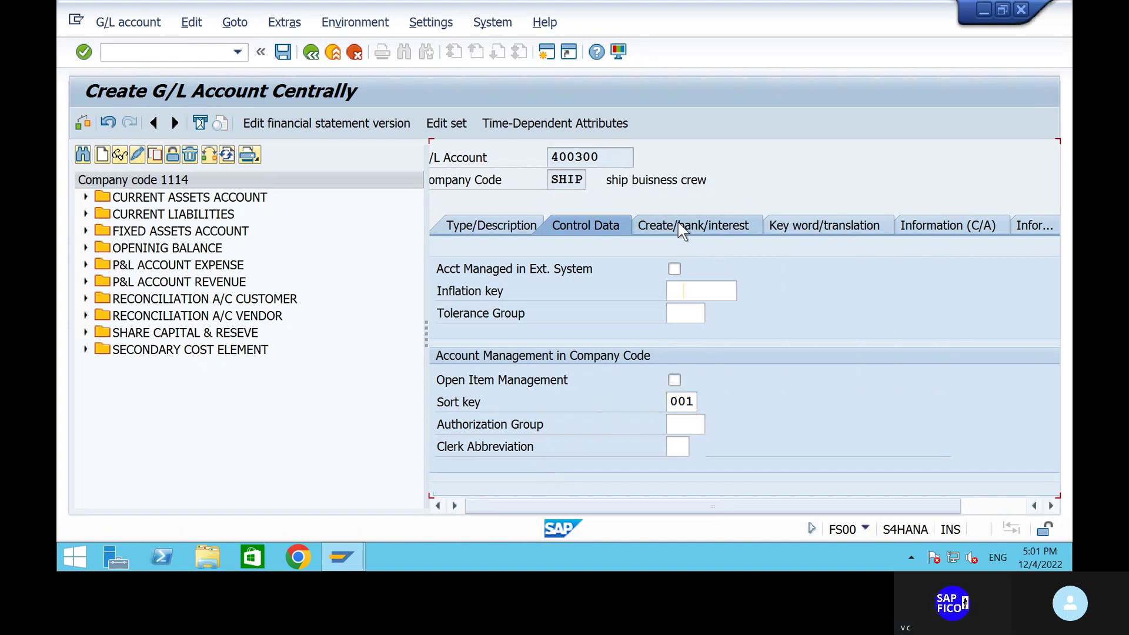
pyautogui.write('G')
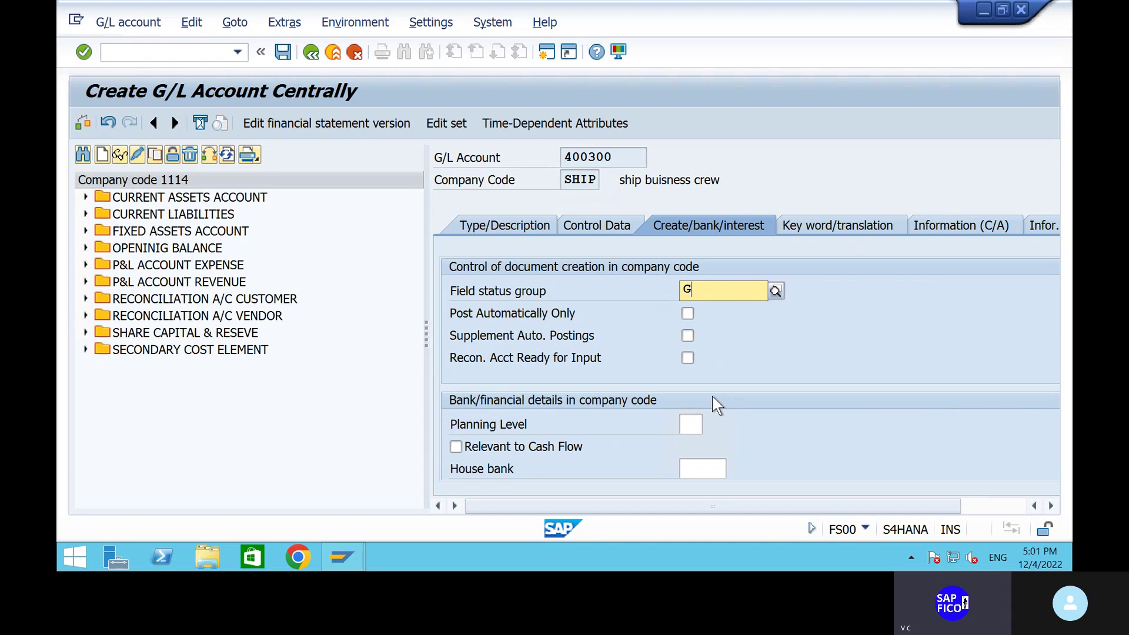
pyautogui.write('00')
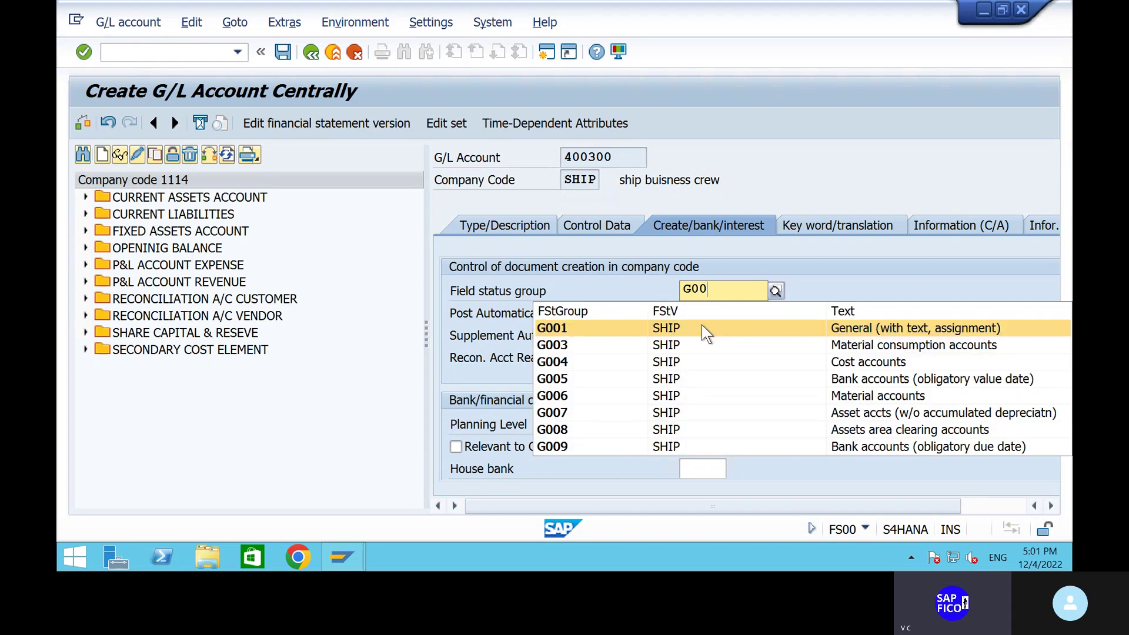
pyautogui.click(702, 327)
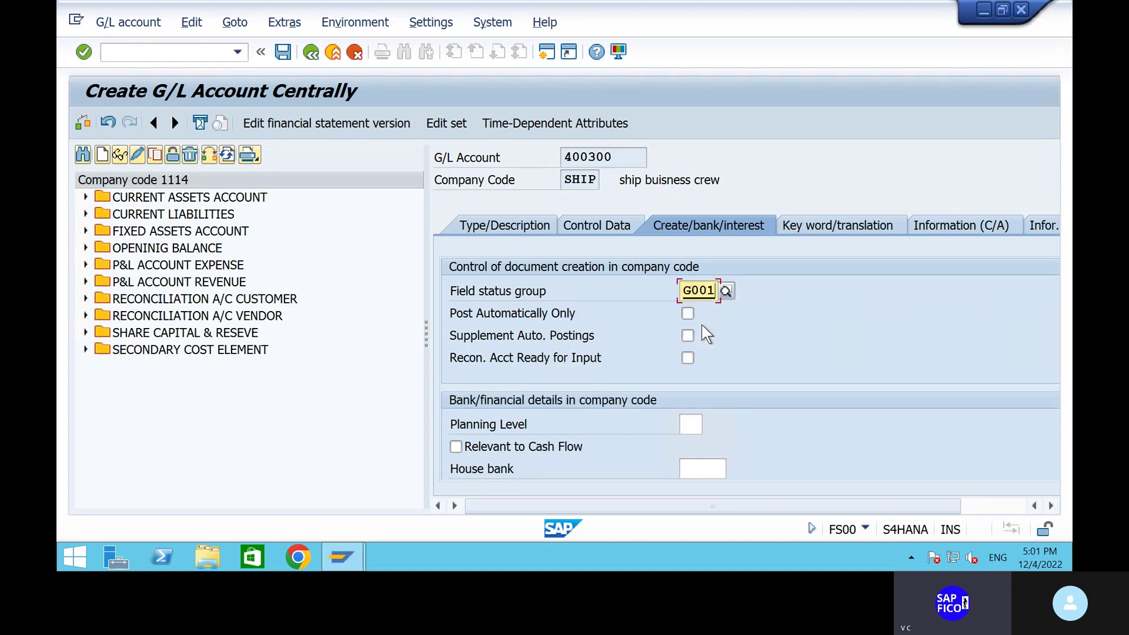
pyautogui.hotkey('ctrl', 'pagedown')
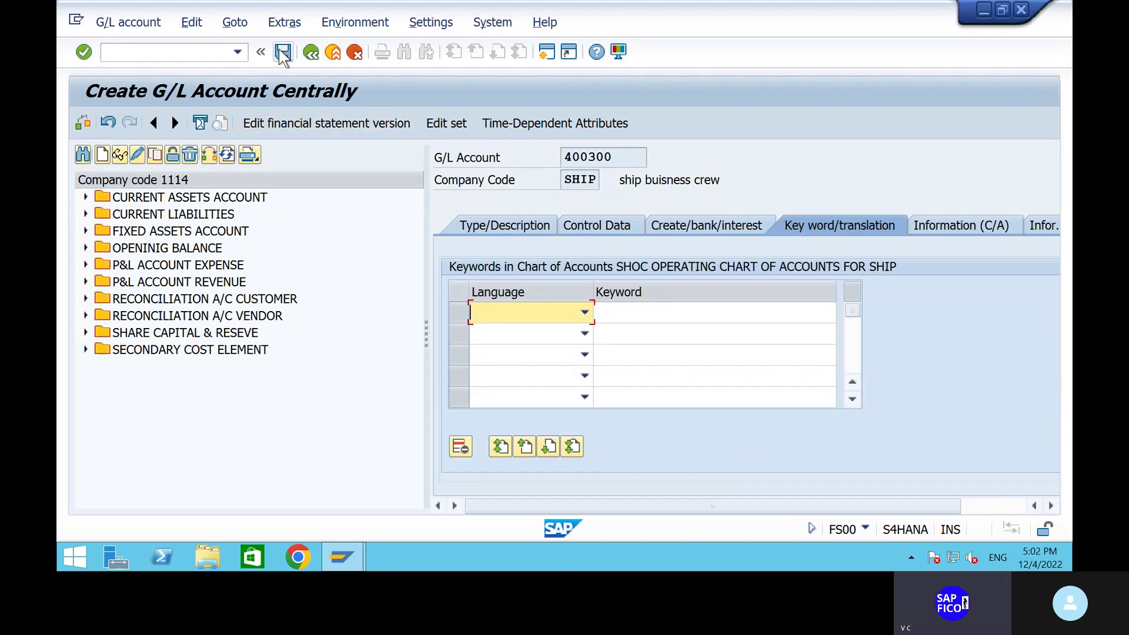
pyautogui.click(476, 231)
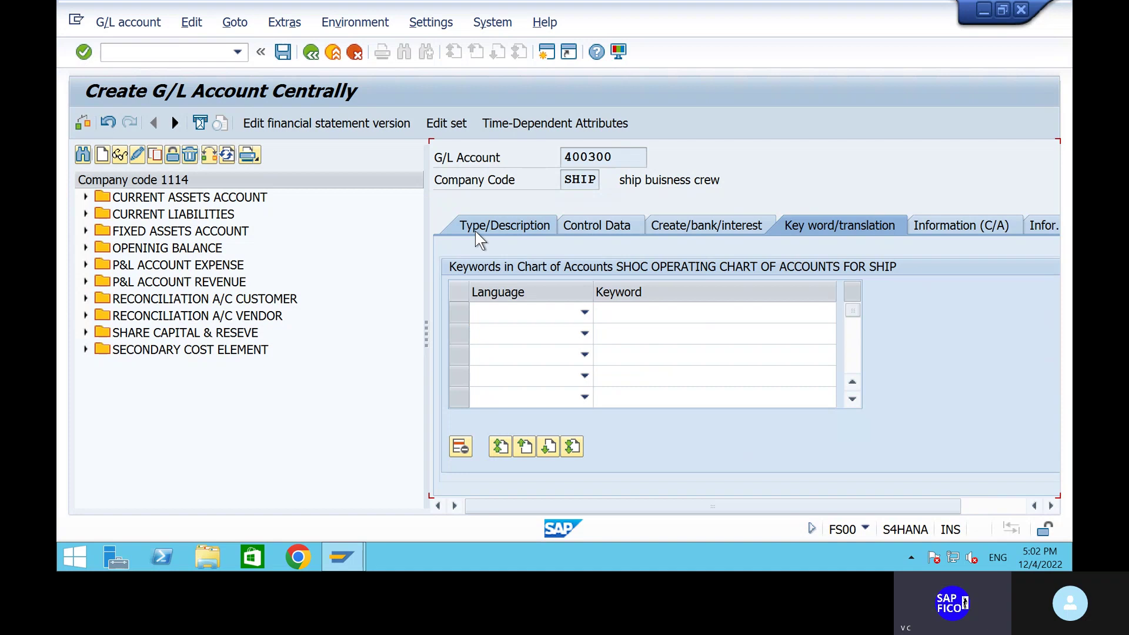
pyautogui.click(282, 53)
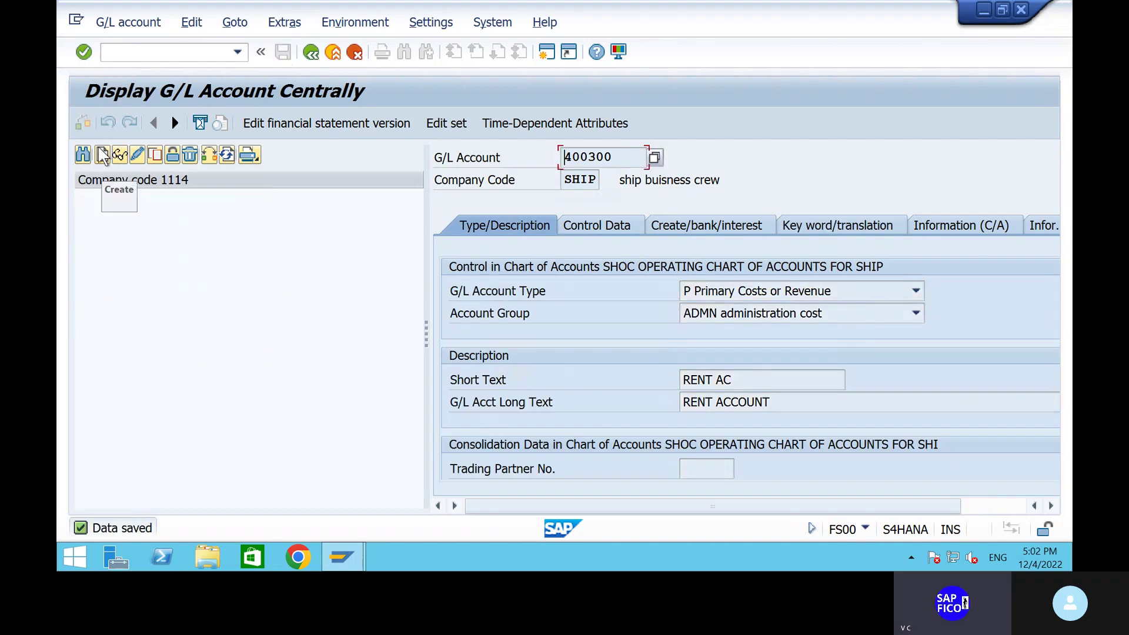
# Restart transaction FS00 and expand the administration cost group to check the new rent account.
pyautogui.click(170, 53)
pyautogui.write('/N')
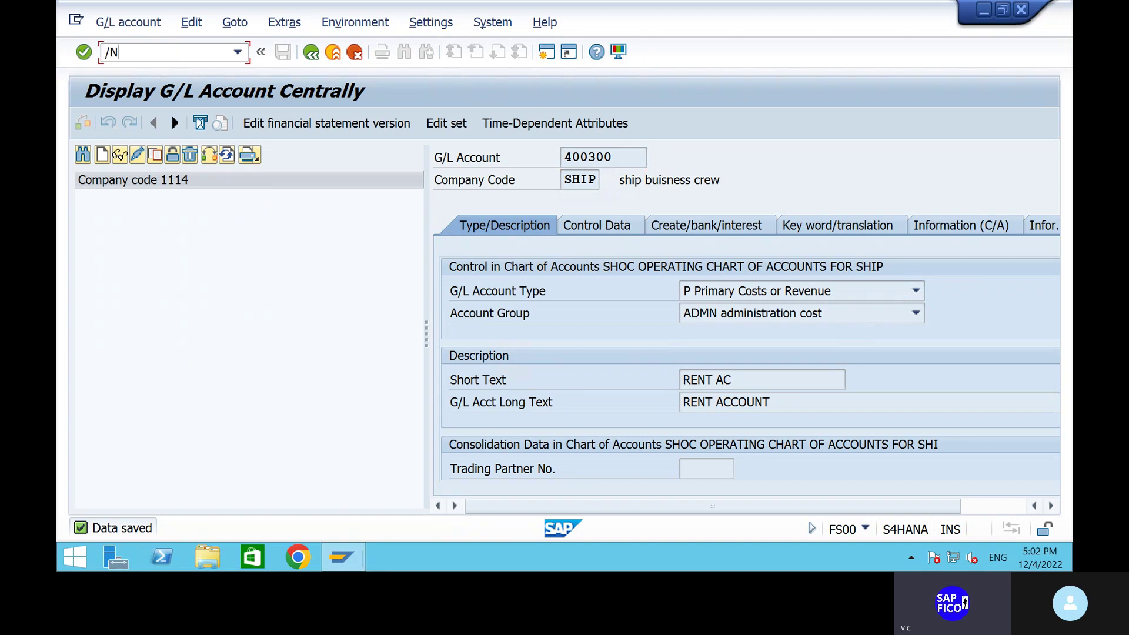
pyautogui.press('Return')
pyautogui.write('FS00')
pyautogui.press('Return')
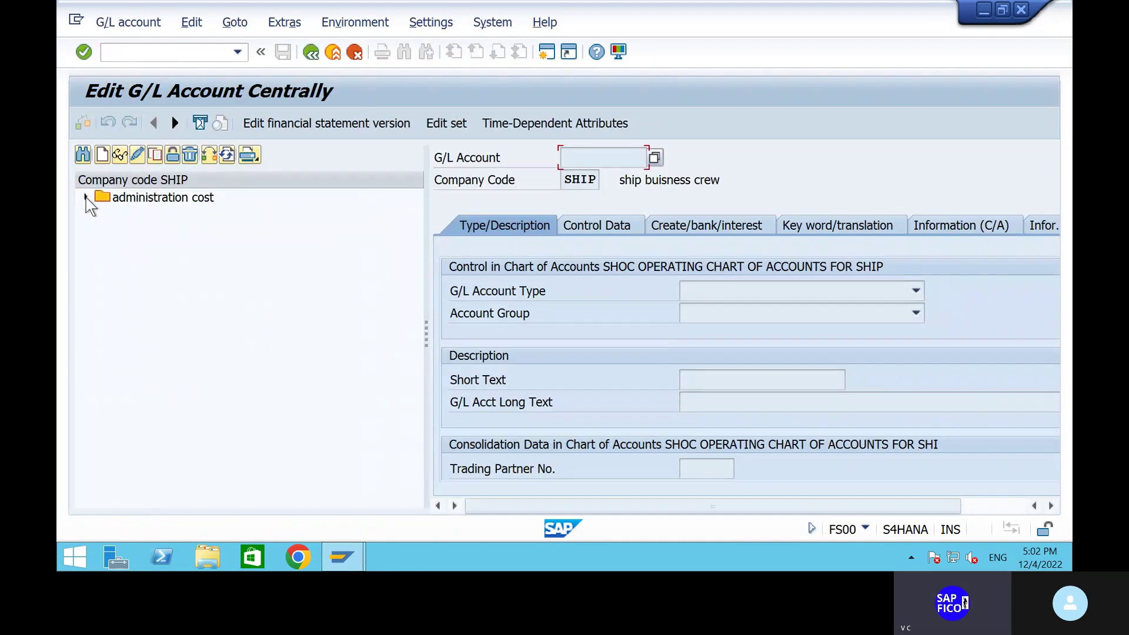
pyautogui.click(86, 197)
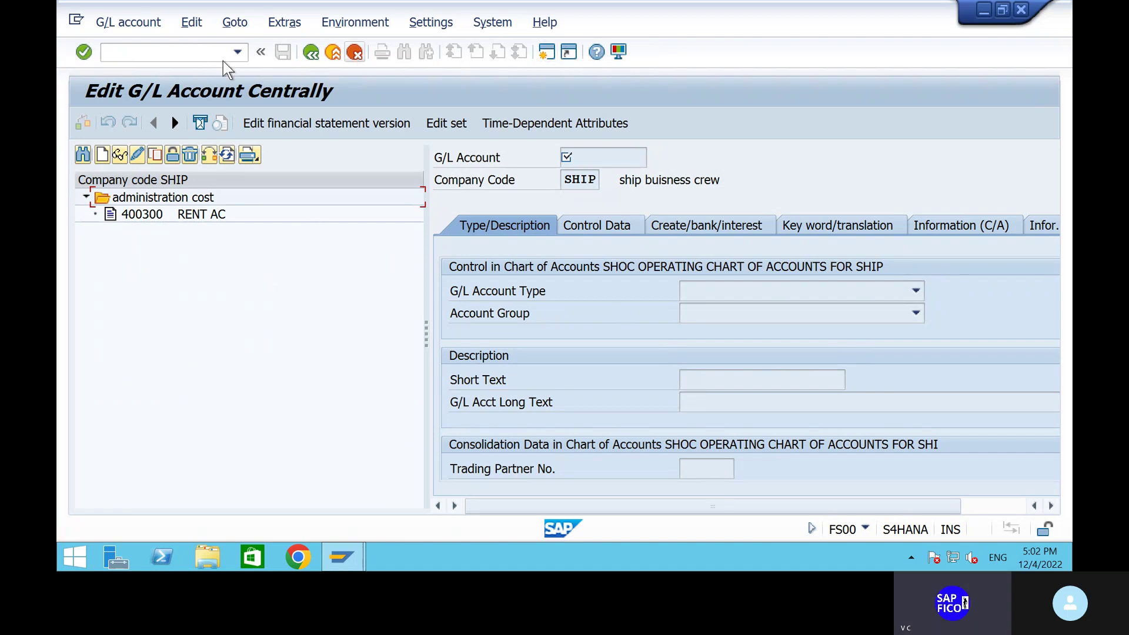
# Open transaction OBD4 and position the list at chart of accounts SHOC to check the current assets number range.
pyautogui.click(207, 53)
pyautogui.write('/NOBD4')
pyautogui.press('Return')
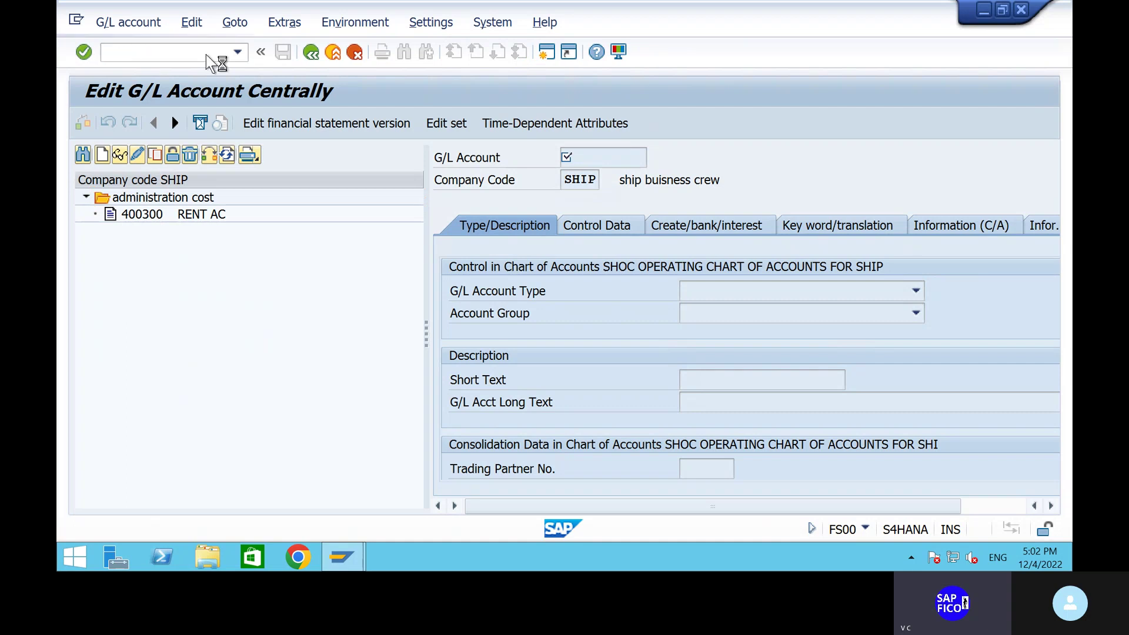
pyautogui.click(306, 491)
pyautogui.write('SHOC')
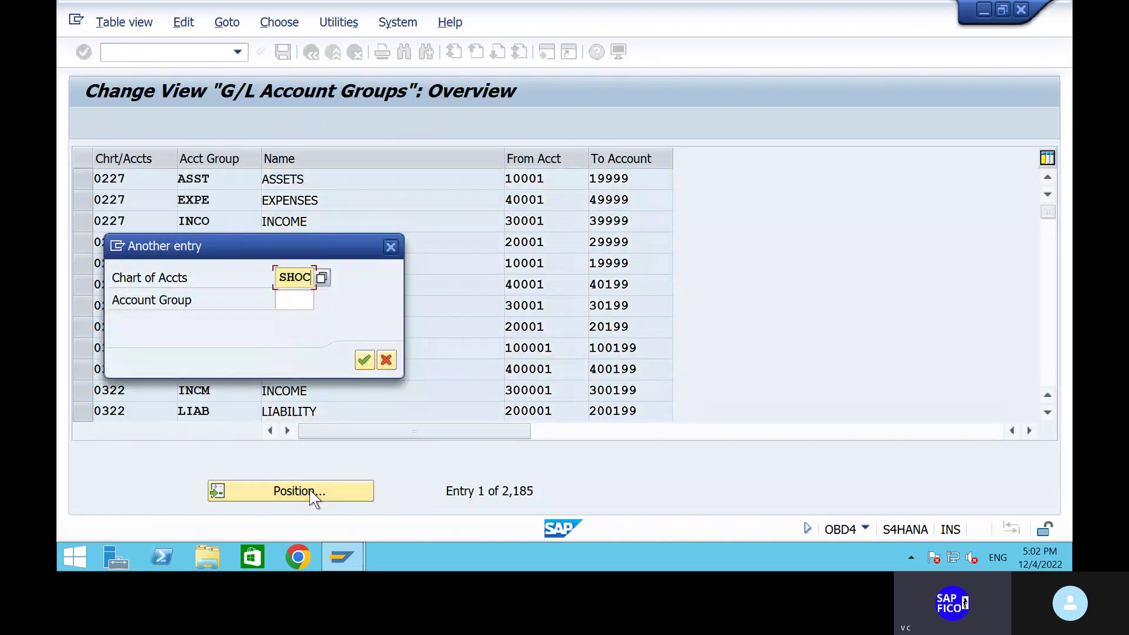
pyautogui.press('Return')
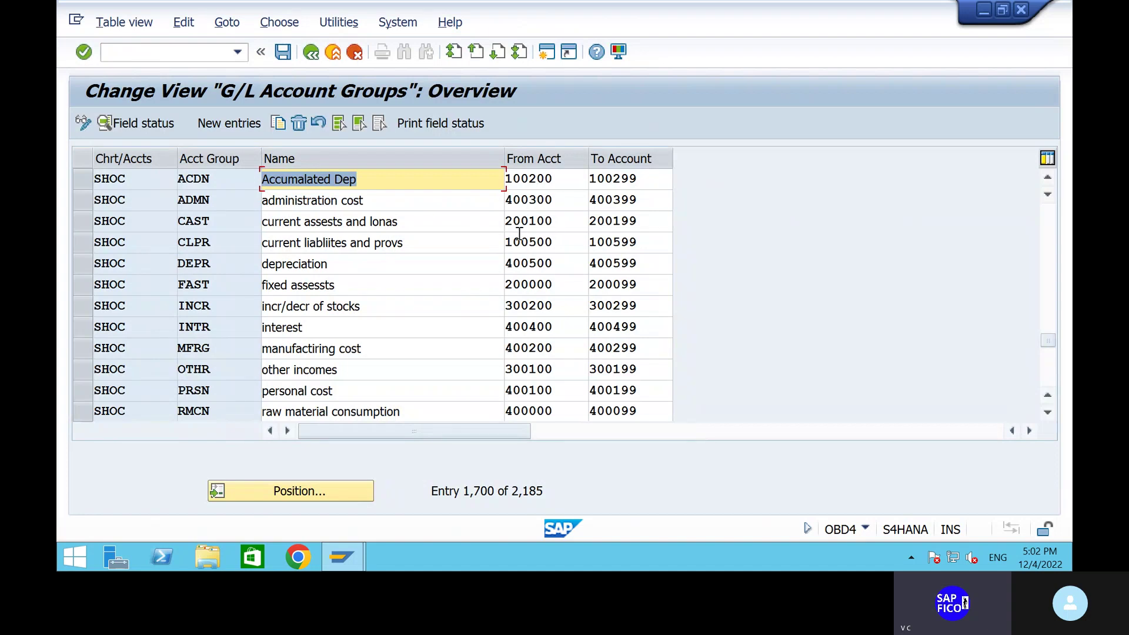
# Return to transaction FS00 and start creating G/L account 200100 in company code SHIP.
pyautogui.click(182, 56)
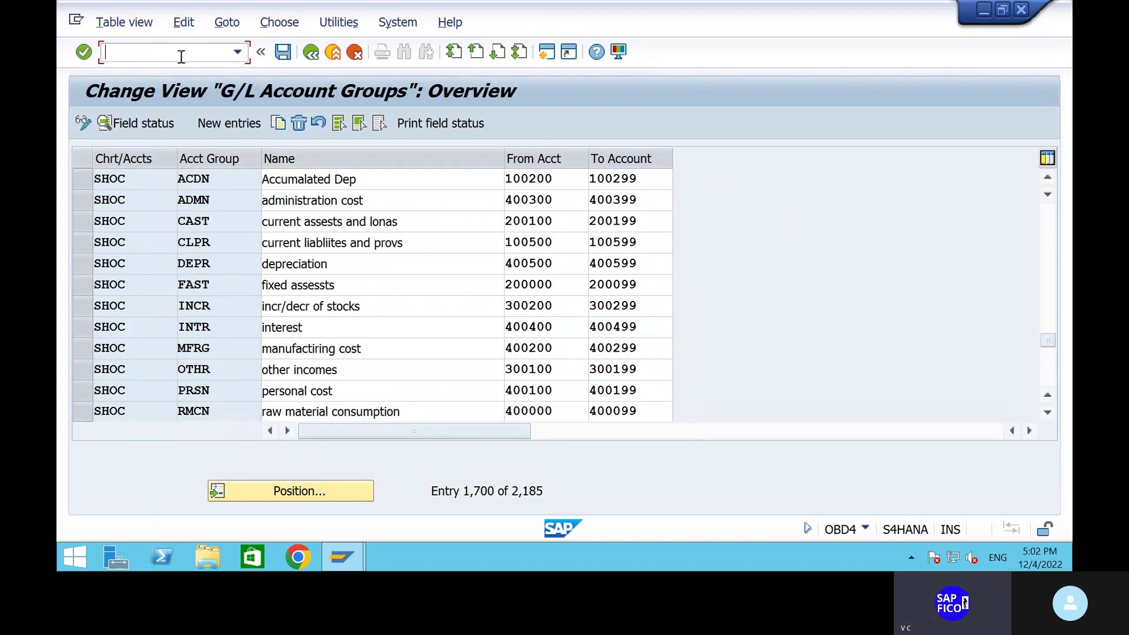
pyautogui.write('/NFS')
pyautogui.write('00')
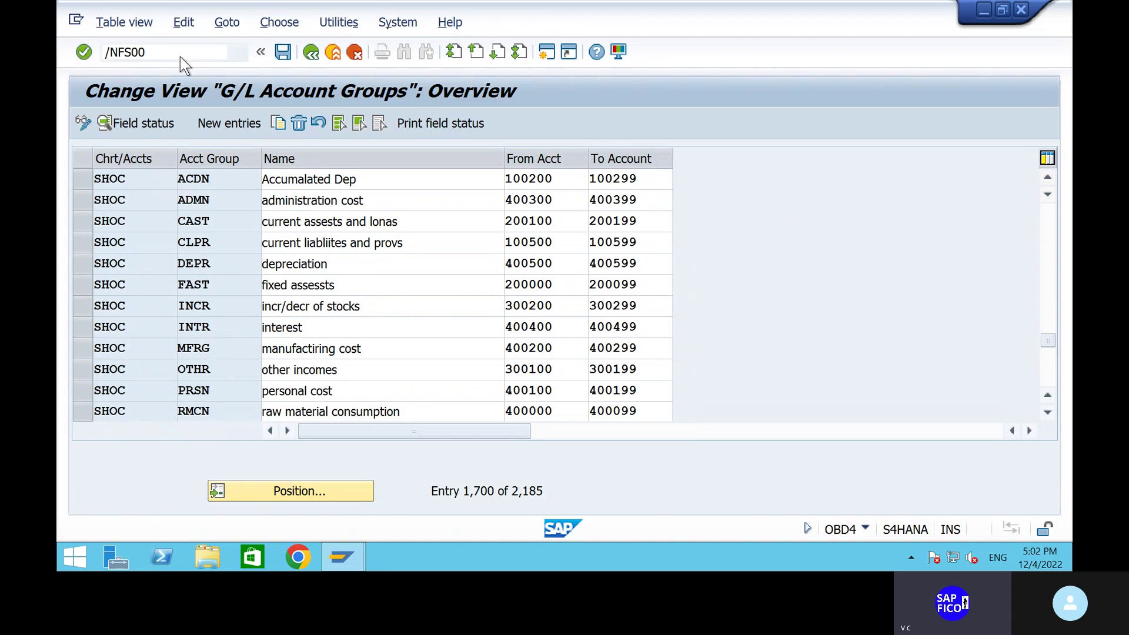
pyautogui.press('Return')
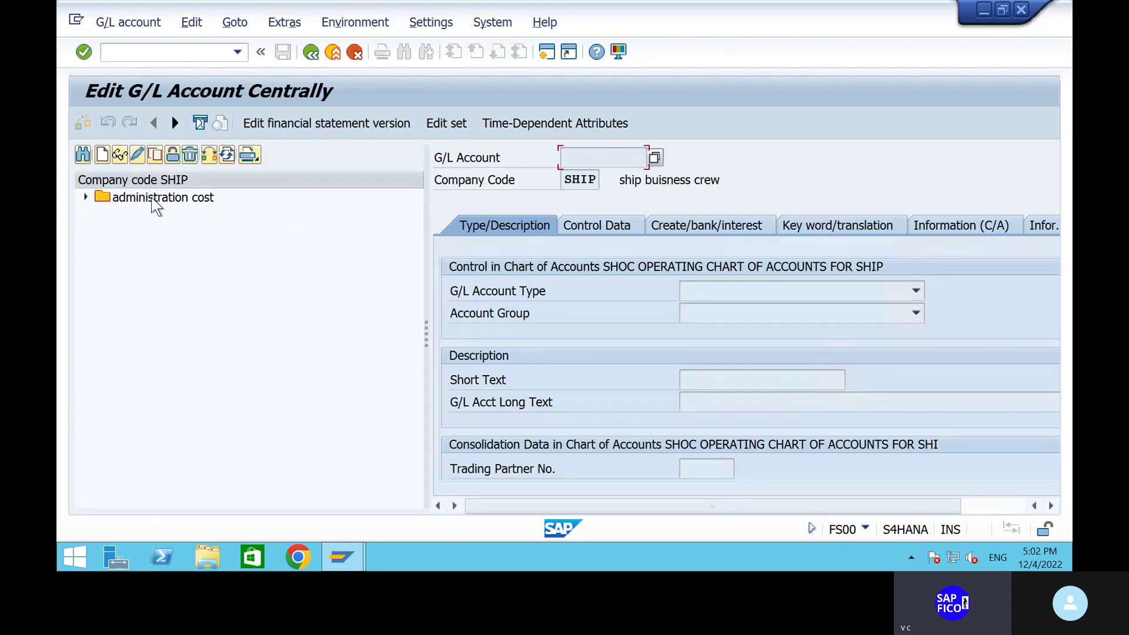
pyautogui.click(101, 156)
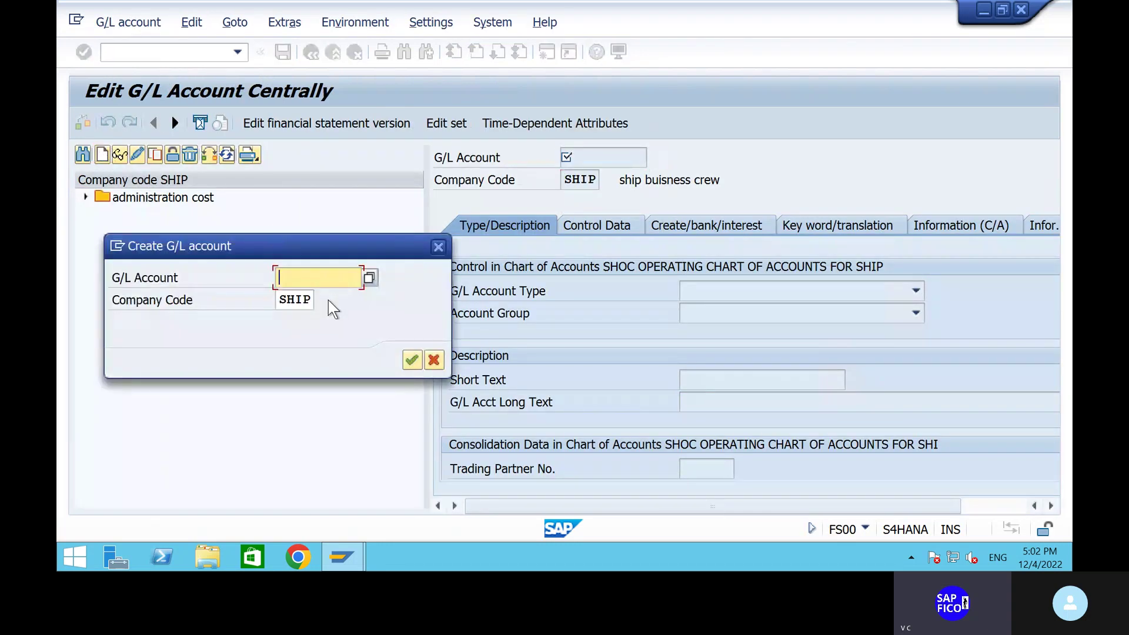
pyautogui.write('200100')
pyautogui.click(411, 365)
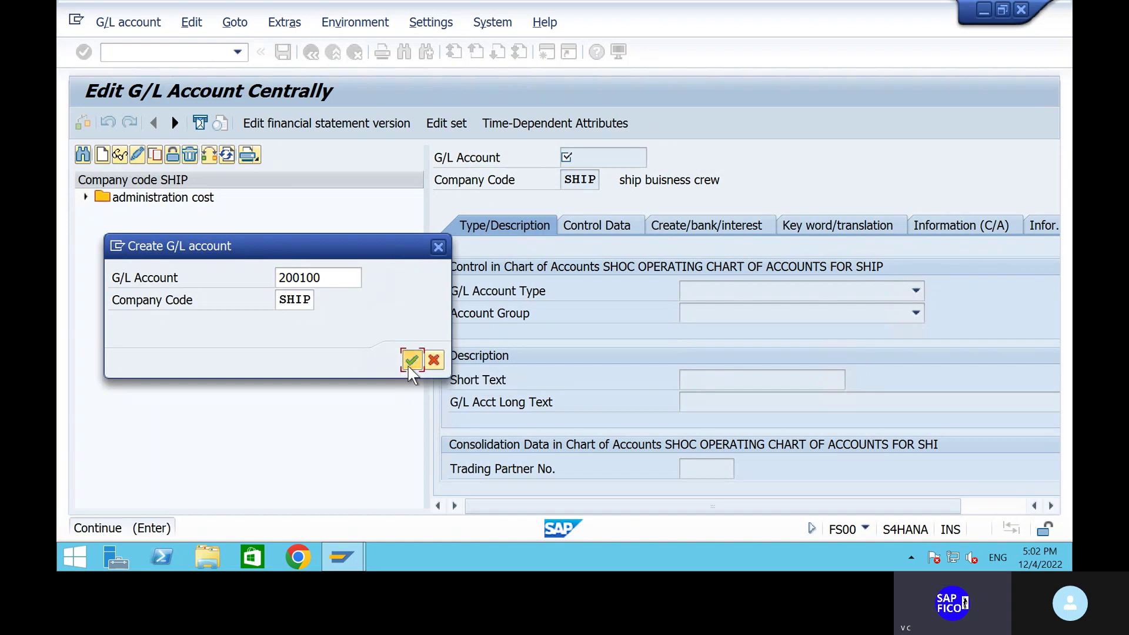
# Set the G/L account type to Balance Sheet Account and the account group to CAST current assests and lonas.
pyautogui.click(799, 294)
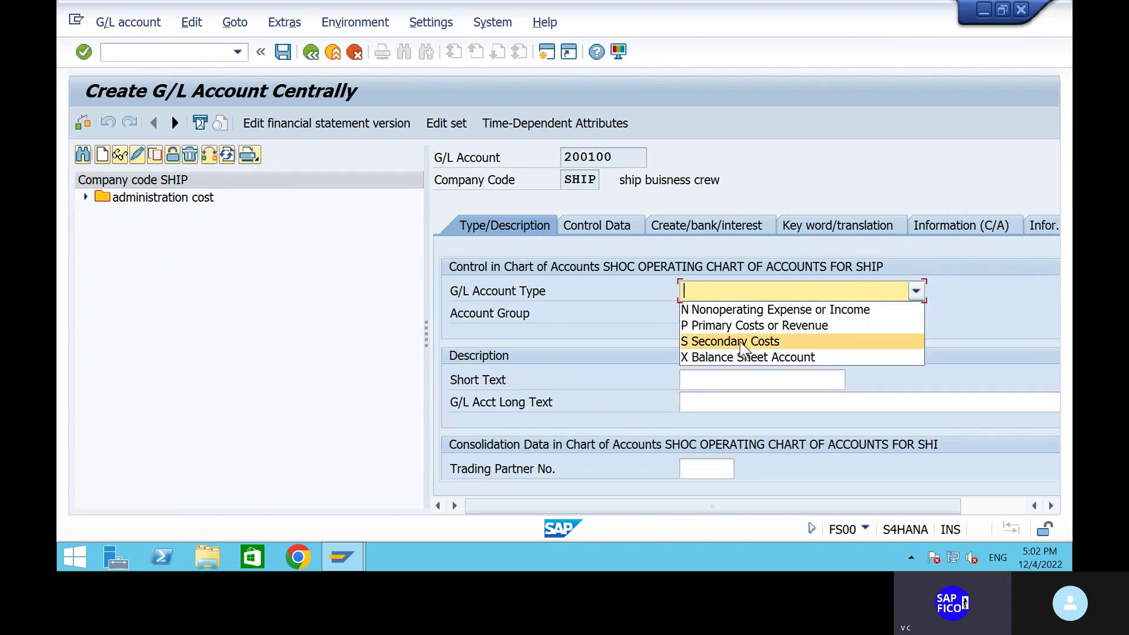
pyautogui.click(736, 357)
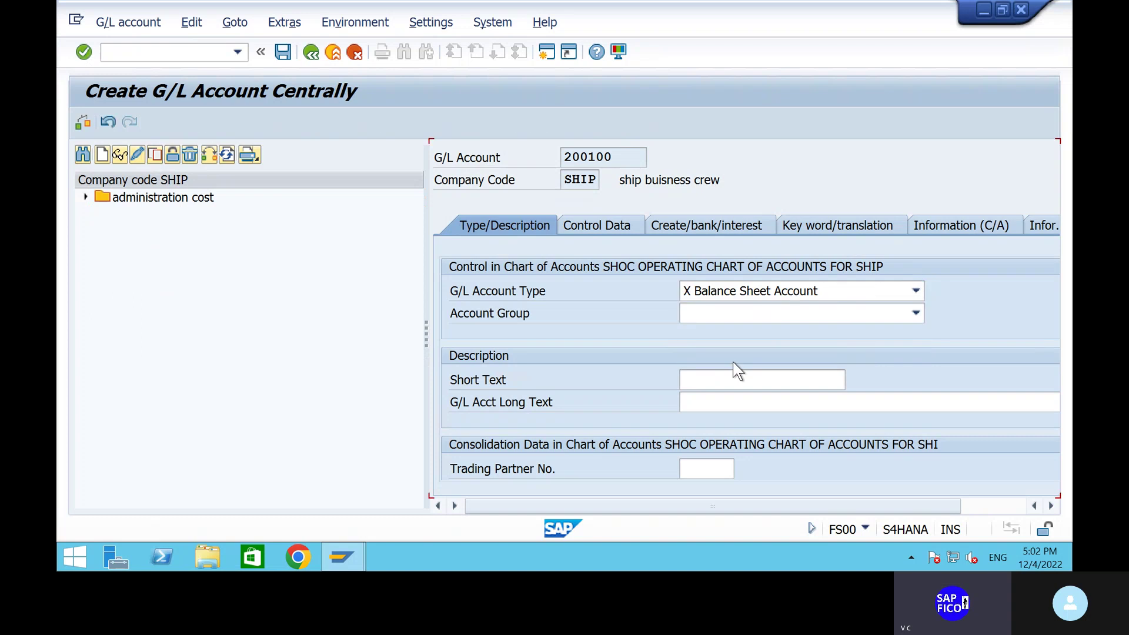
pyautogui.click(720, 329)
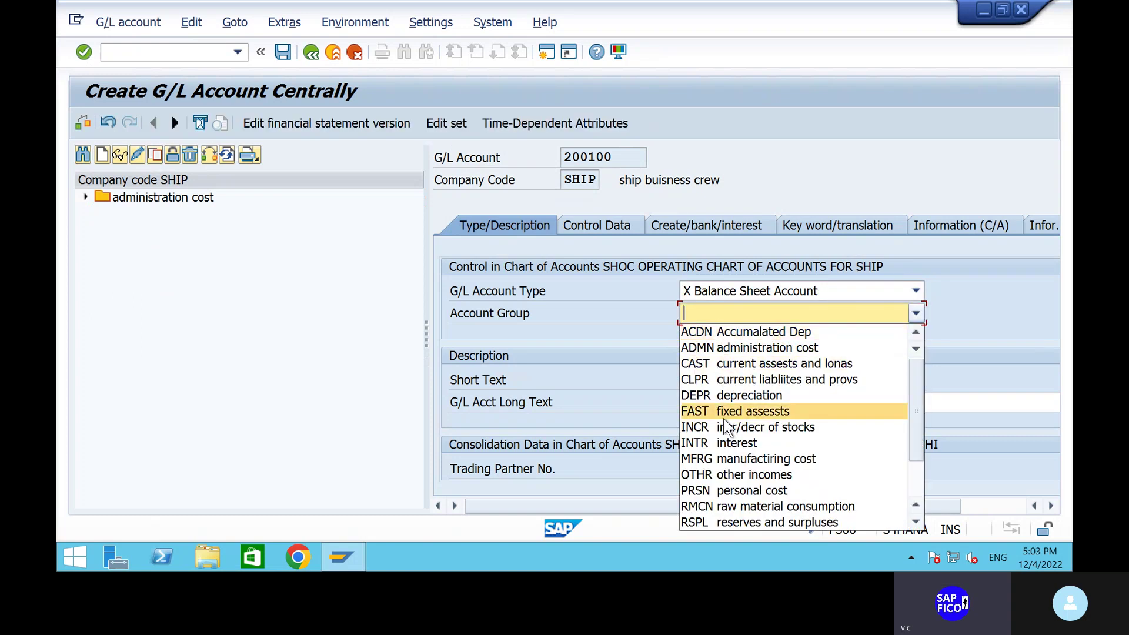
pyautogui.click(732, 363)
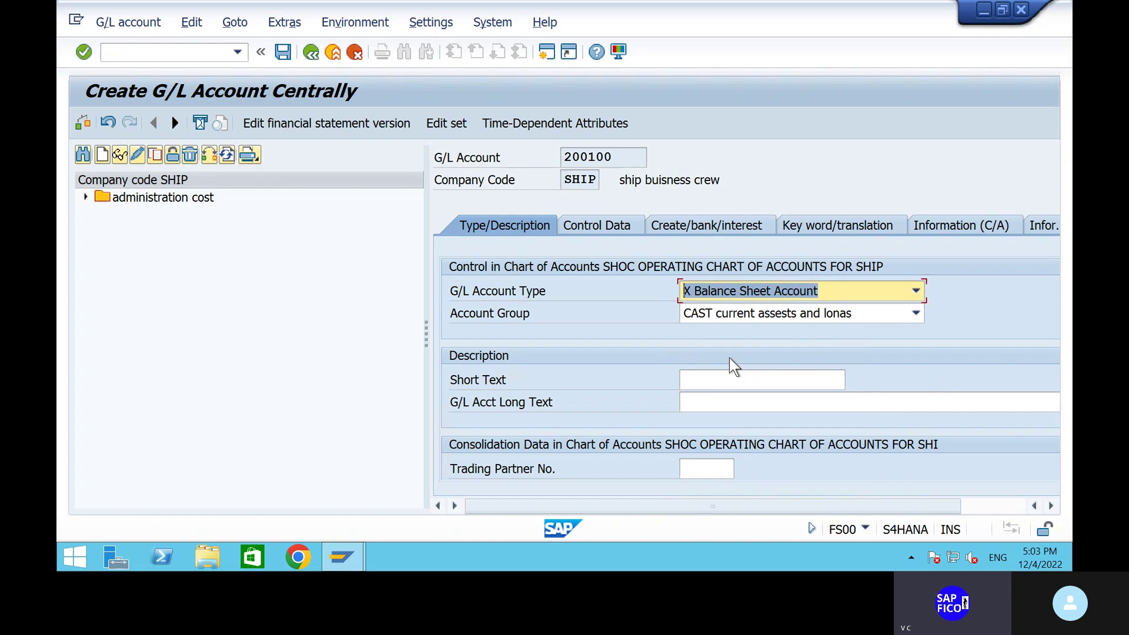
# Enter HDFC BANK AC as the short text and HDFC BANK ACCOUNT as the long text of G/L account 200100.
pyautogui.click(712, 386)
pyautogui.write('H')
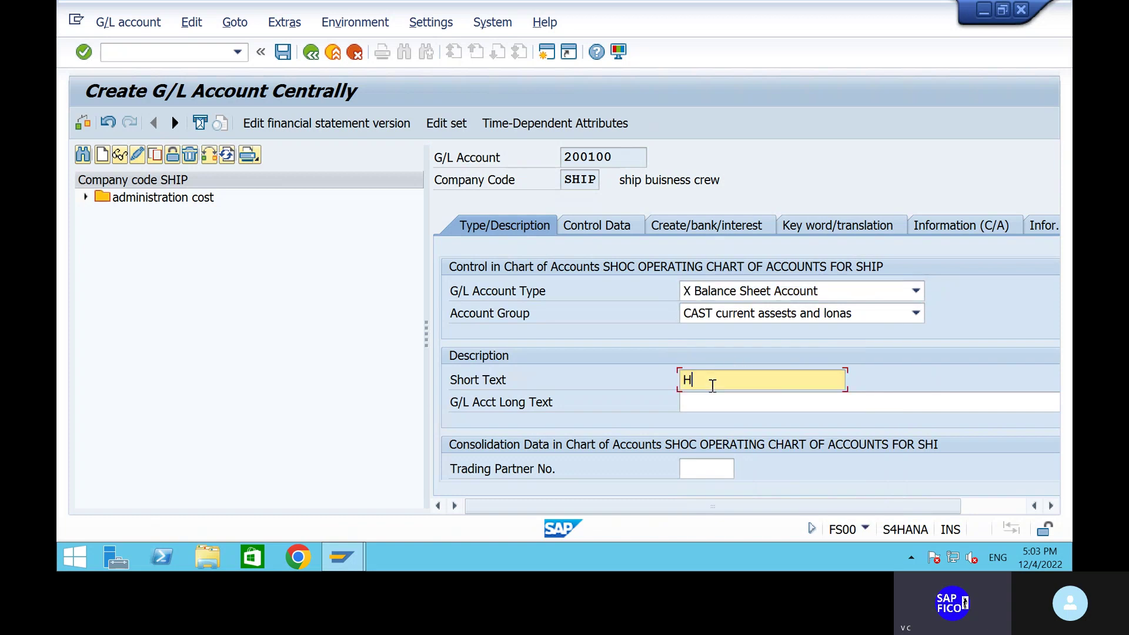
pyautogui.write('DFC BANK AC')
pyautogui.click(697, 403)
pyautogui.write('HDFC')
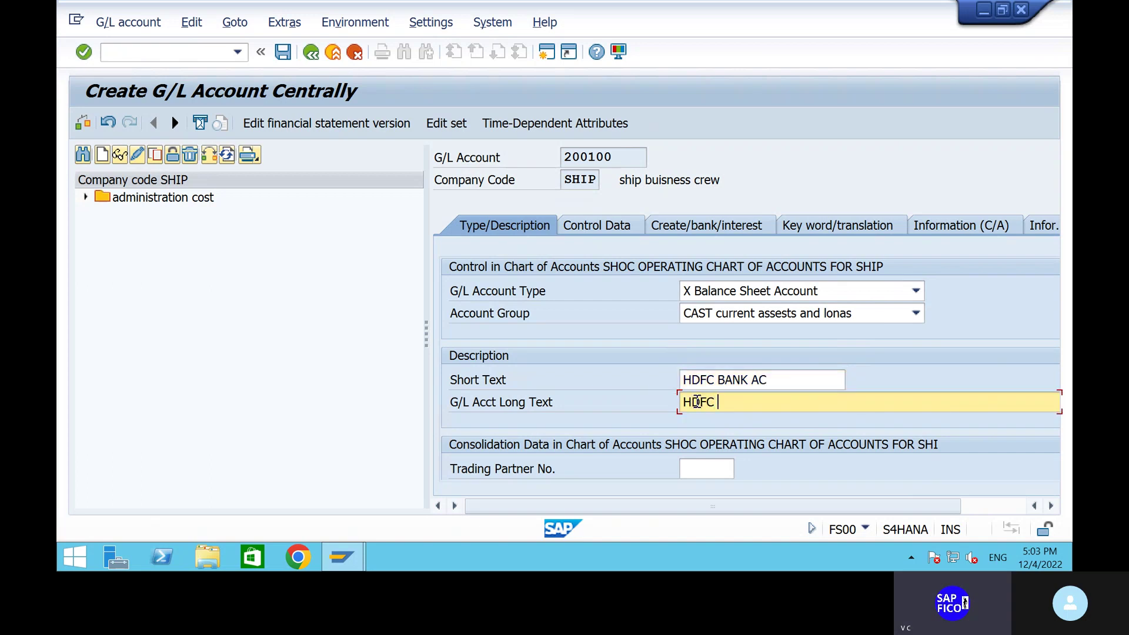
pyautogui.write(' BANK ACCOUNT')
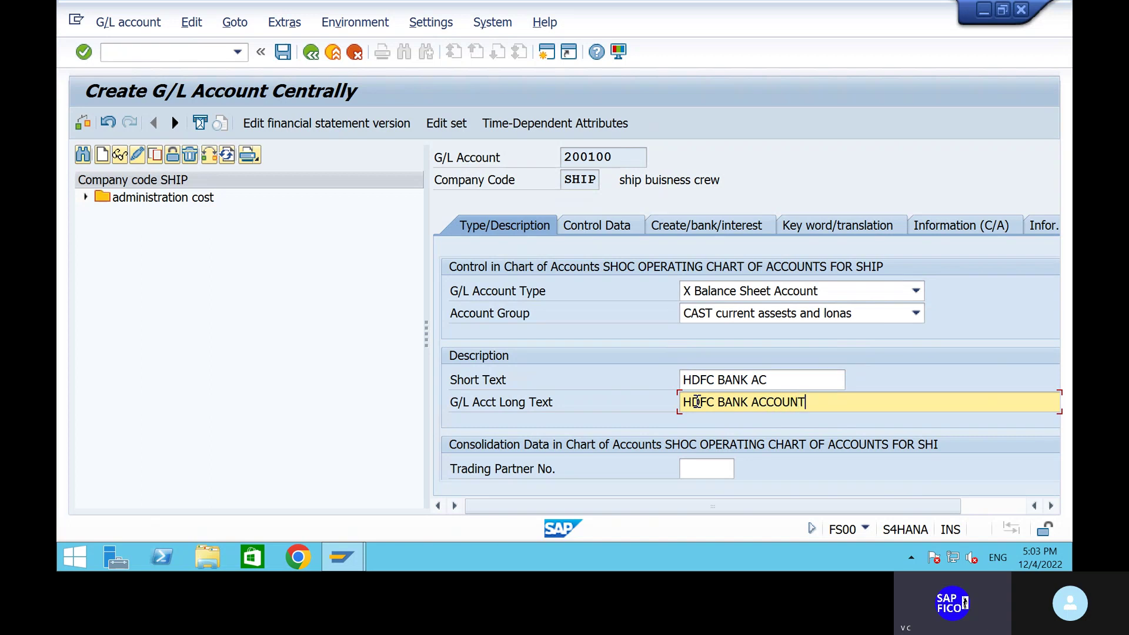
# Set the sort key in the HDFC bank account's company code control data to 001 Posting date.
pyautogui.click(588, 230)
pyautogui.scroll(-5, 612, 429)
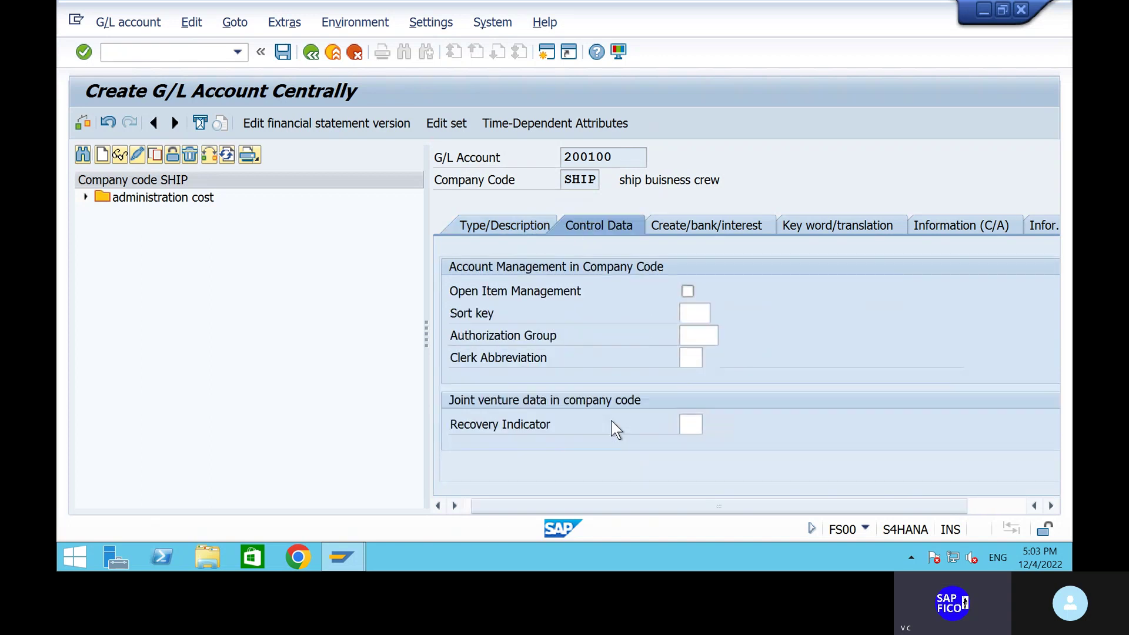
pyautogui.click(691, 312)
pyautogui.write('0')
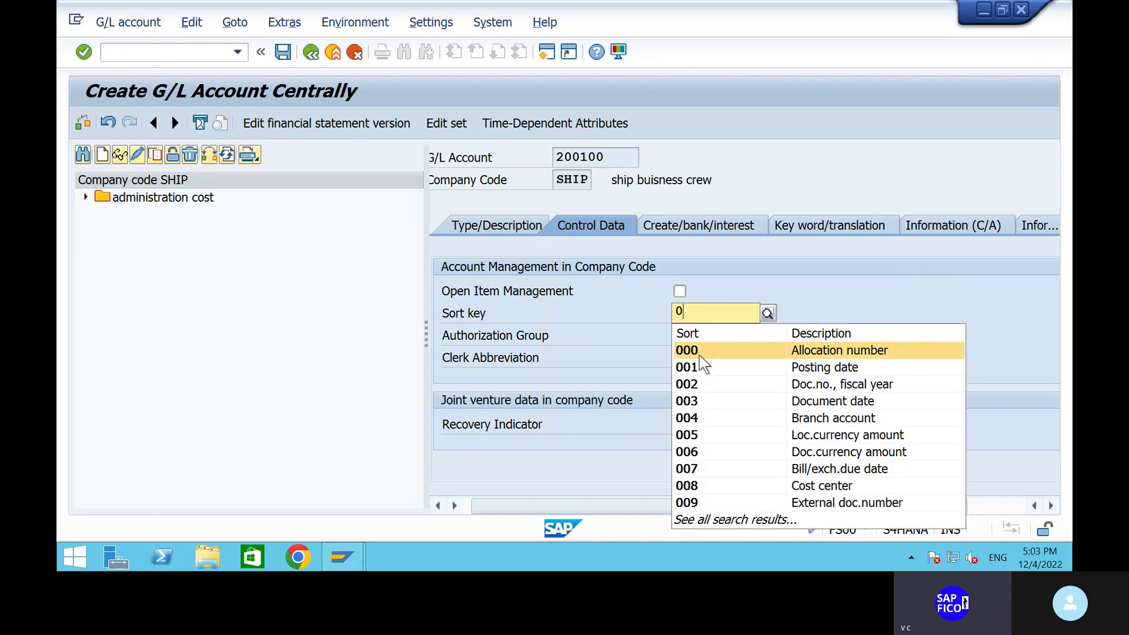
pyautogui.click(705, 367)
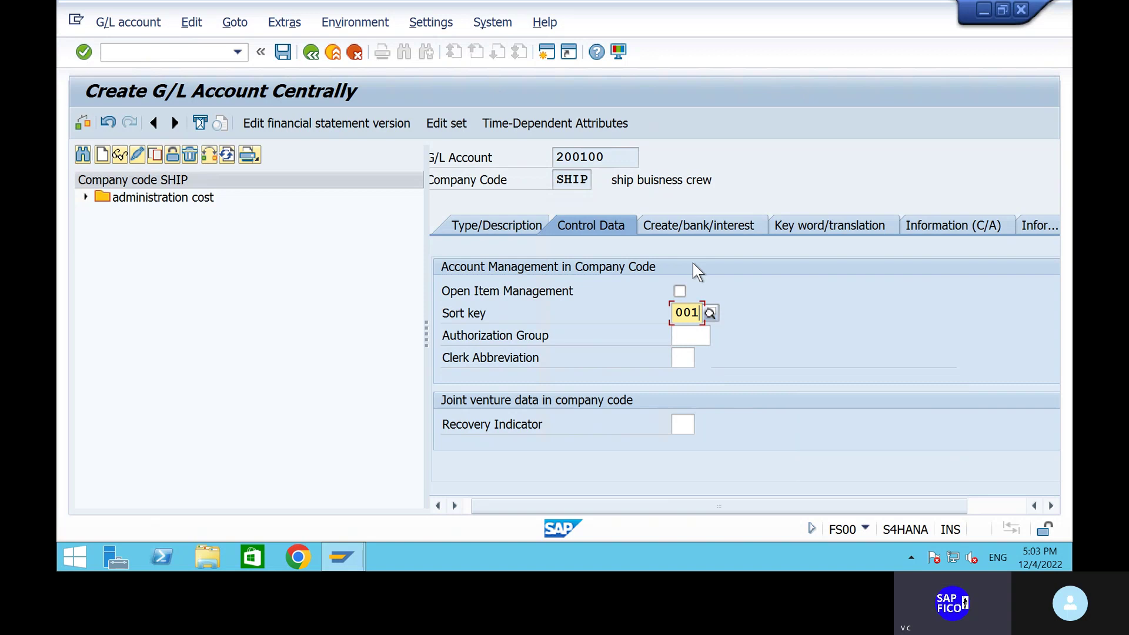
# Assign field status group G001 to G/L account 200100 and save the account, accepting the warnings.
pyautogui.click(694, 226)
pyautogui.write('G00')
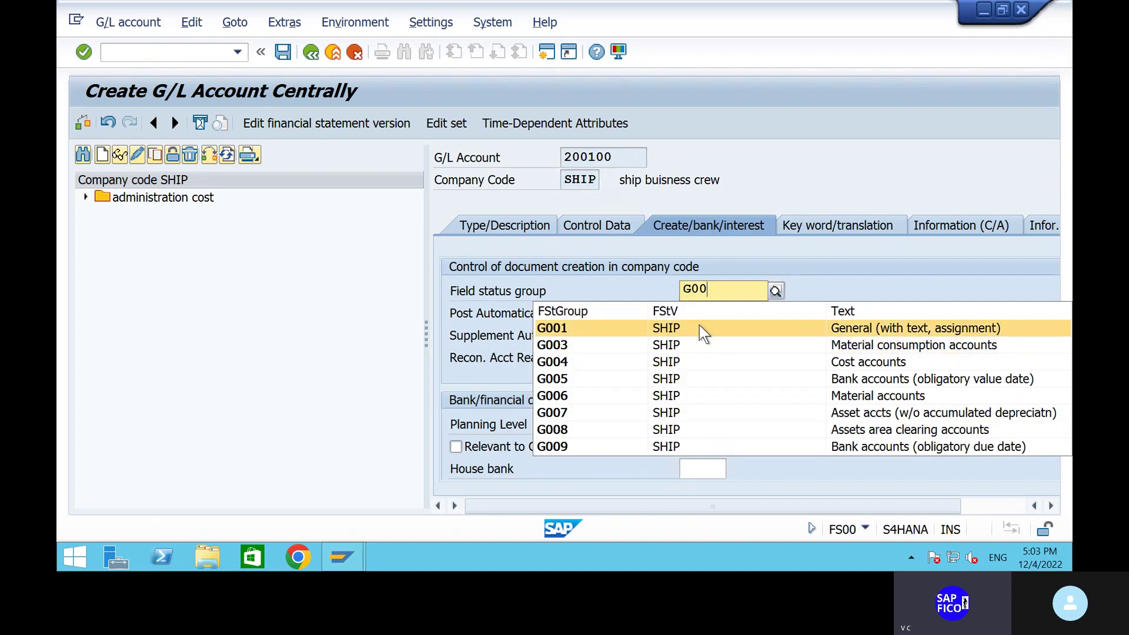
pyautogui.click(700, 325)
pyautogui.hotkey('ctrl', 'pagedown')
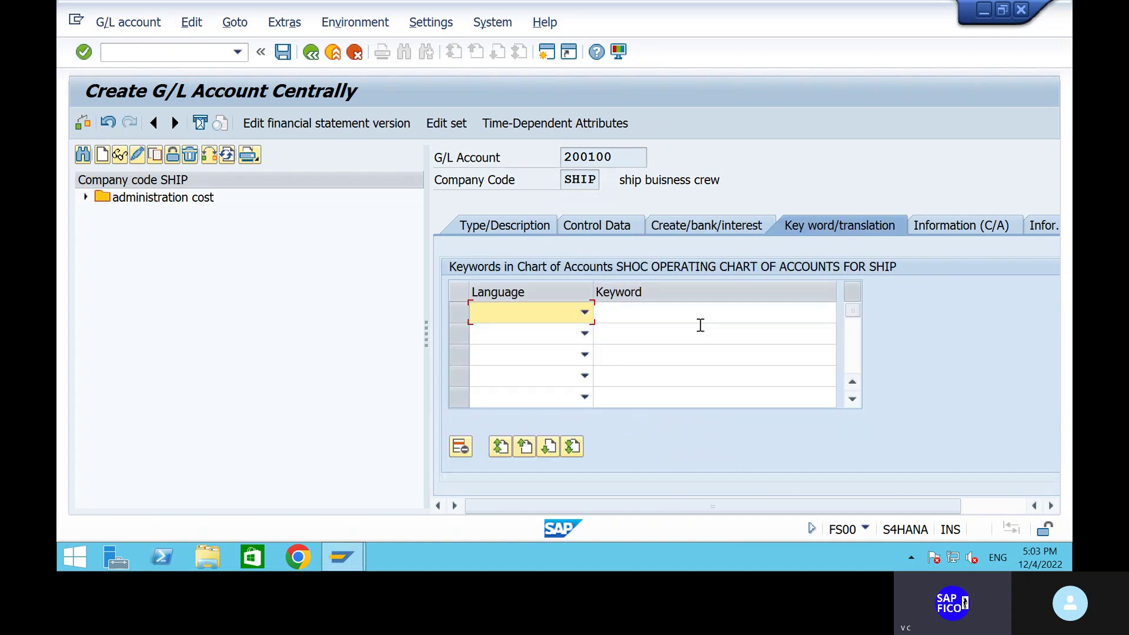
pyautogui.click(515, 229)
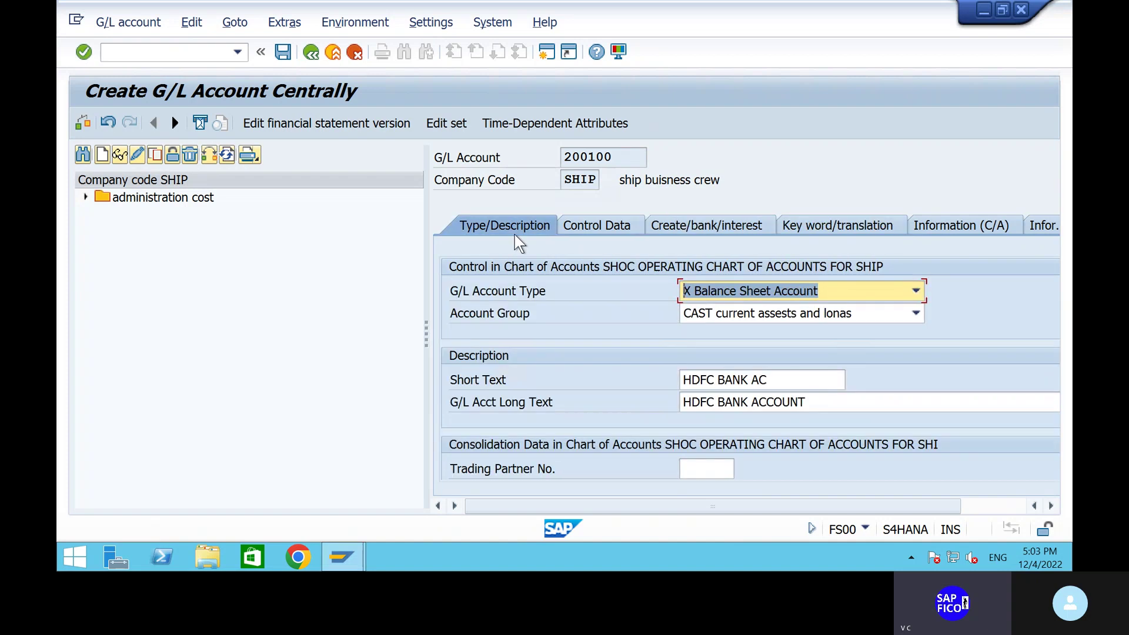
pyautogui.click(288, 52)
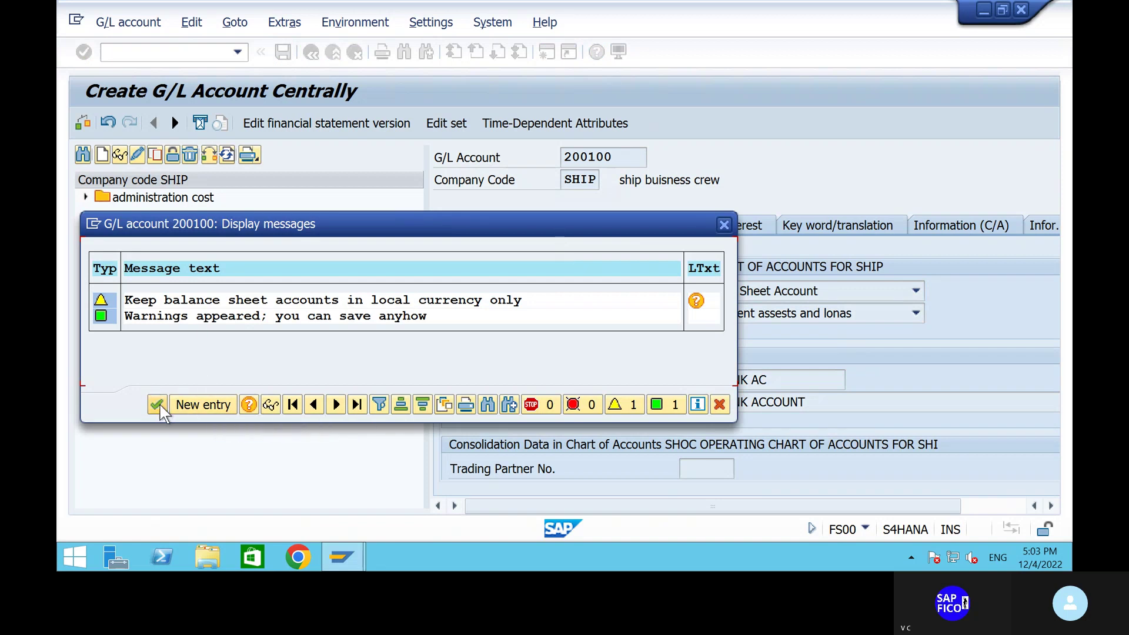
pyautogui.click(158, 404)
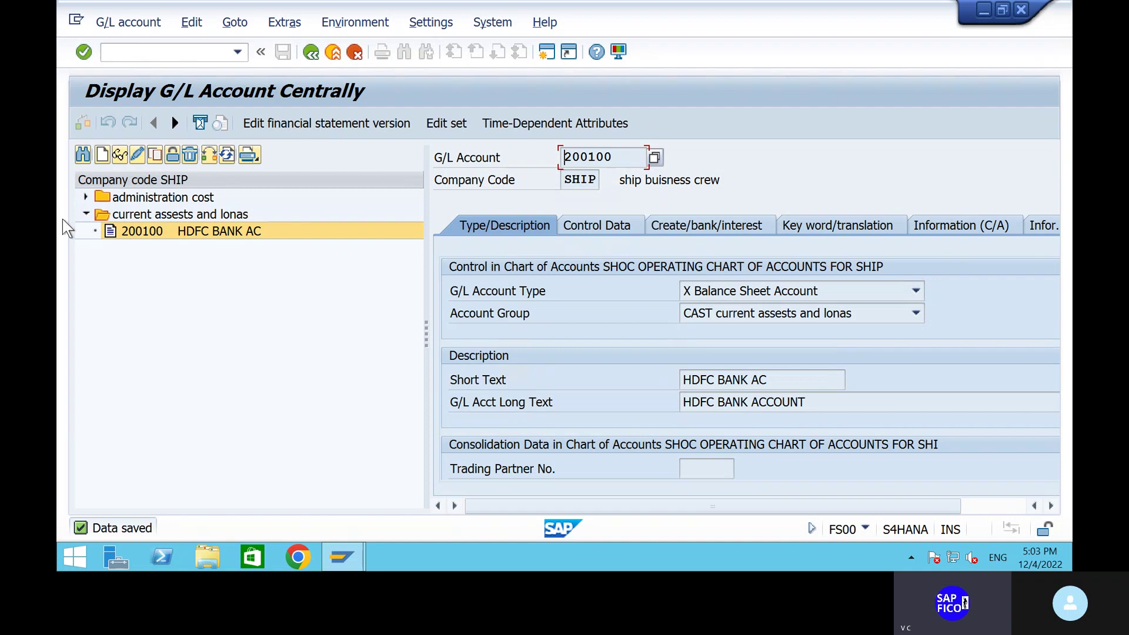
# Put HDFC bank account 200100 into change mode, enable Balances in Local Crcy Only in its control data and save.
pyautogui.click(629, 228)
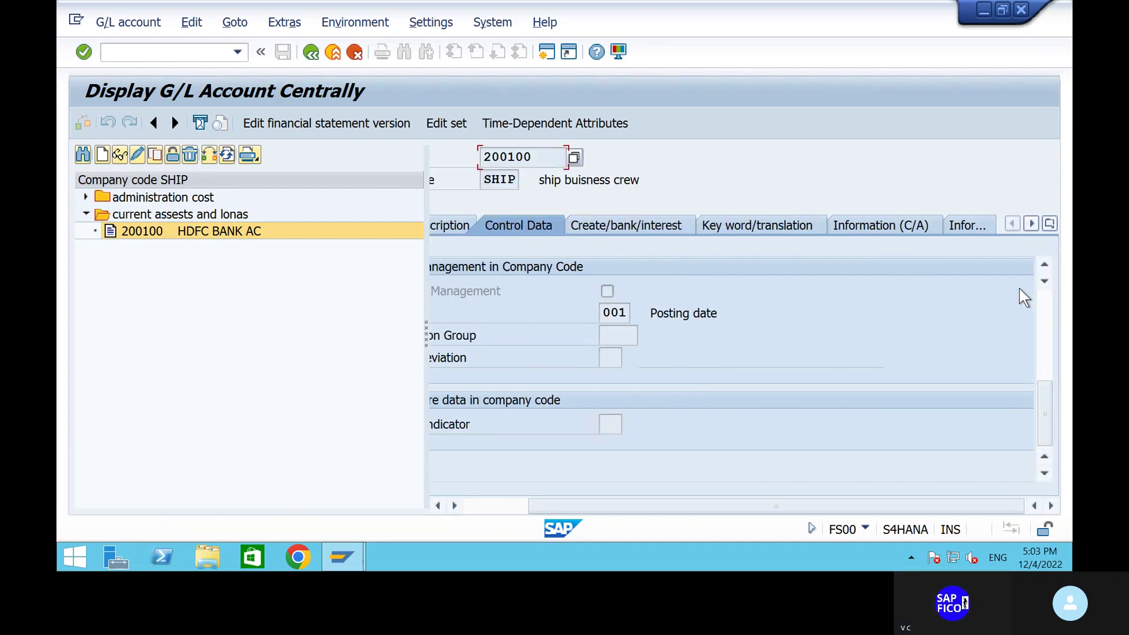
pyautogui.click(1042, 295)
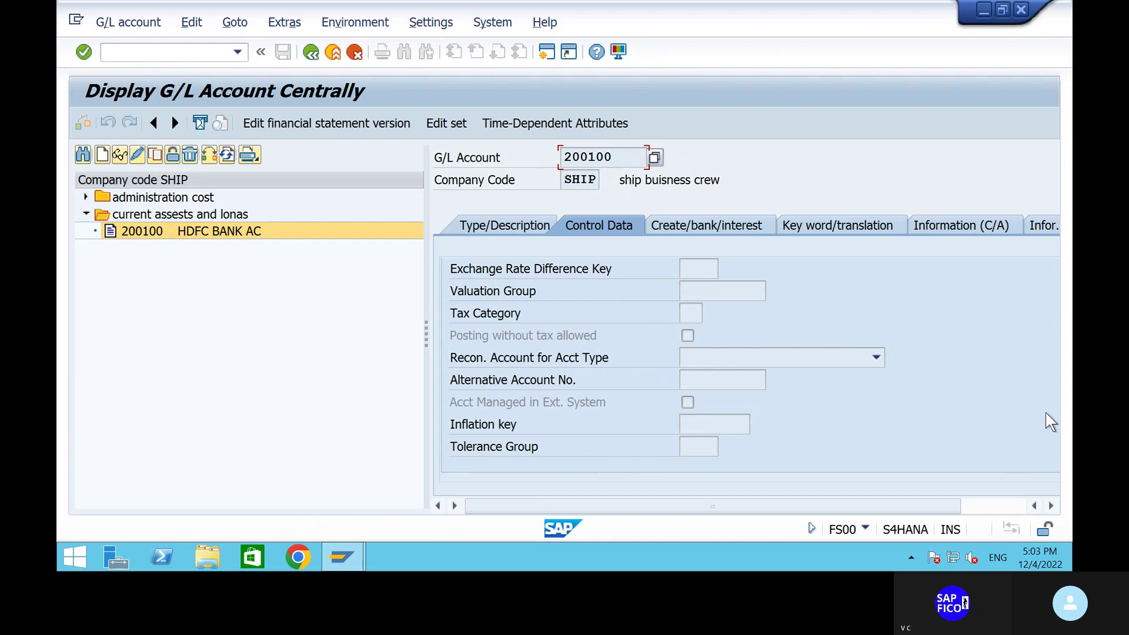
pyautogui.click(1004, 510)
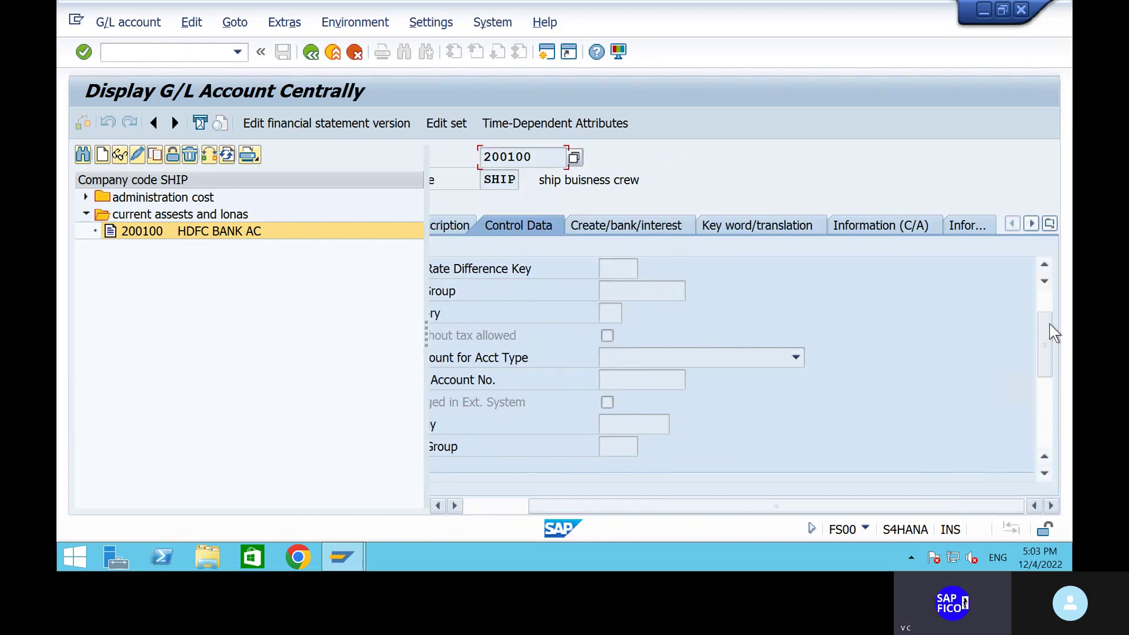
pyautogui.click(1051, 303)
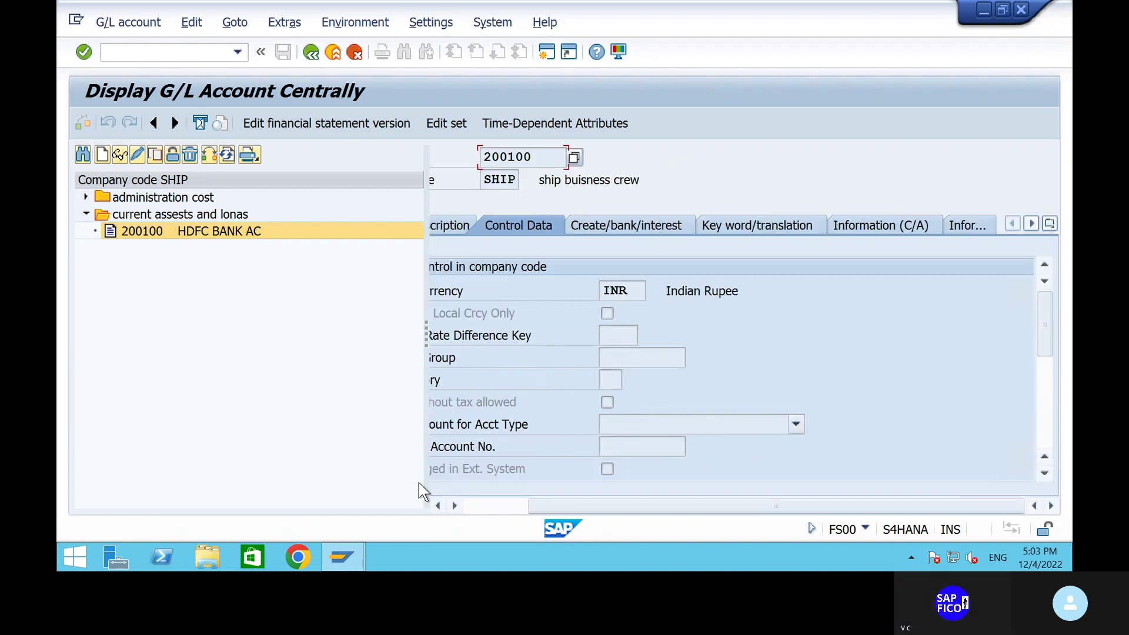
pyautogui.click(484, 506)
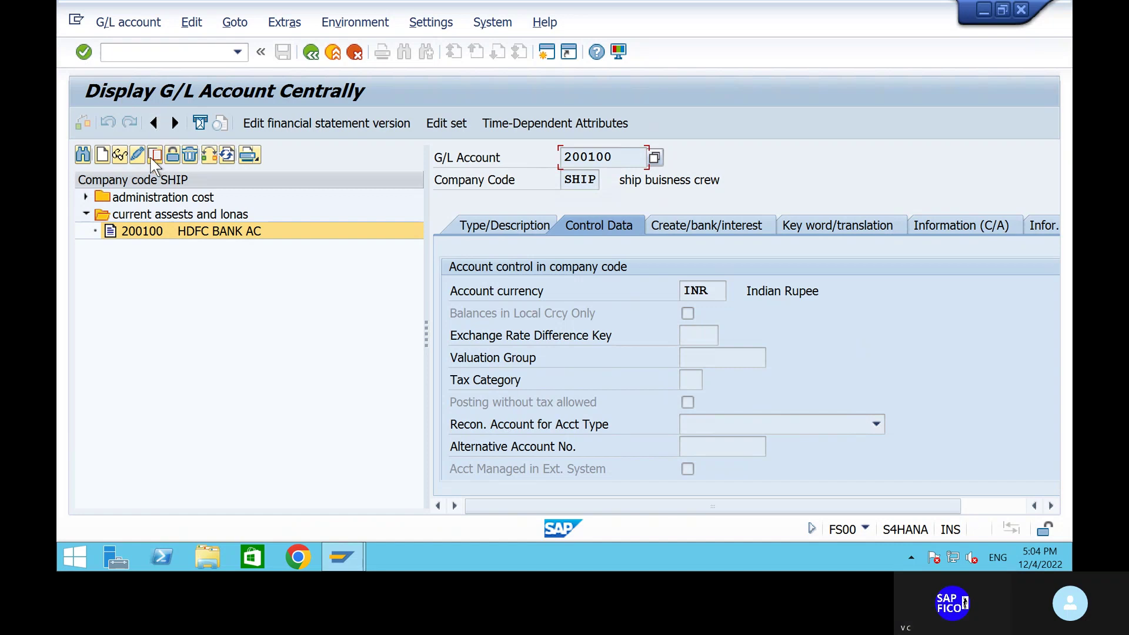
pyautogui.rightClick(161, 236)
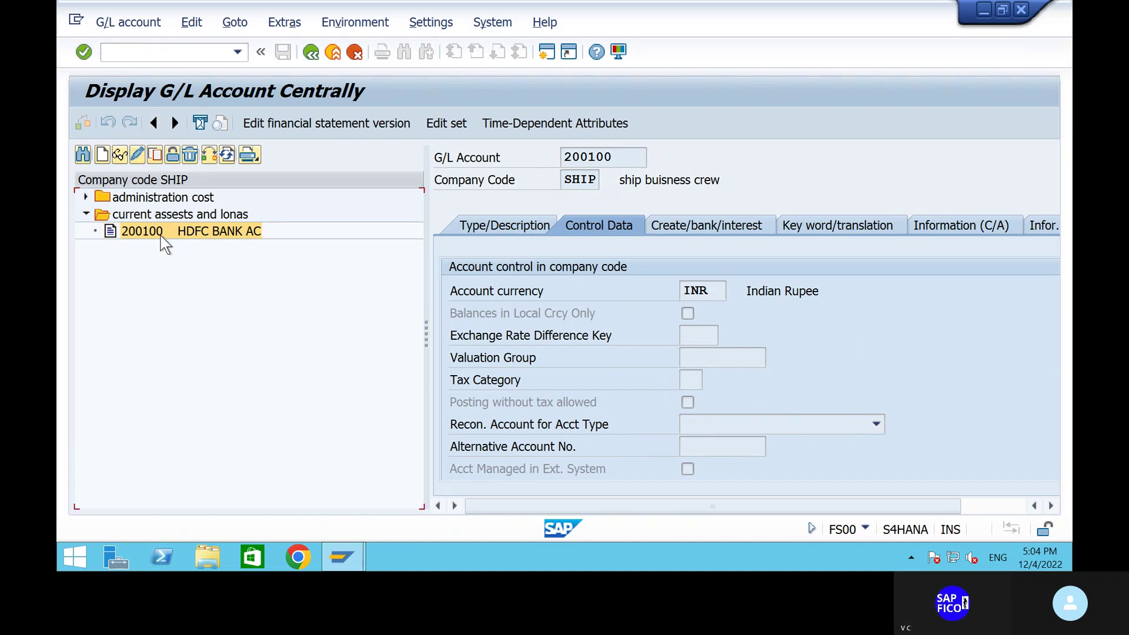
pyautogui.click(200, 268)
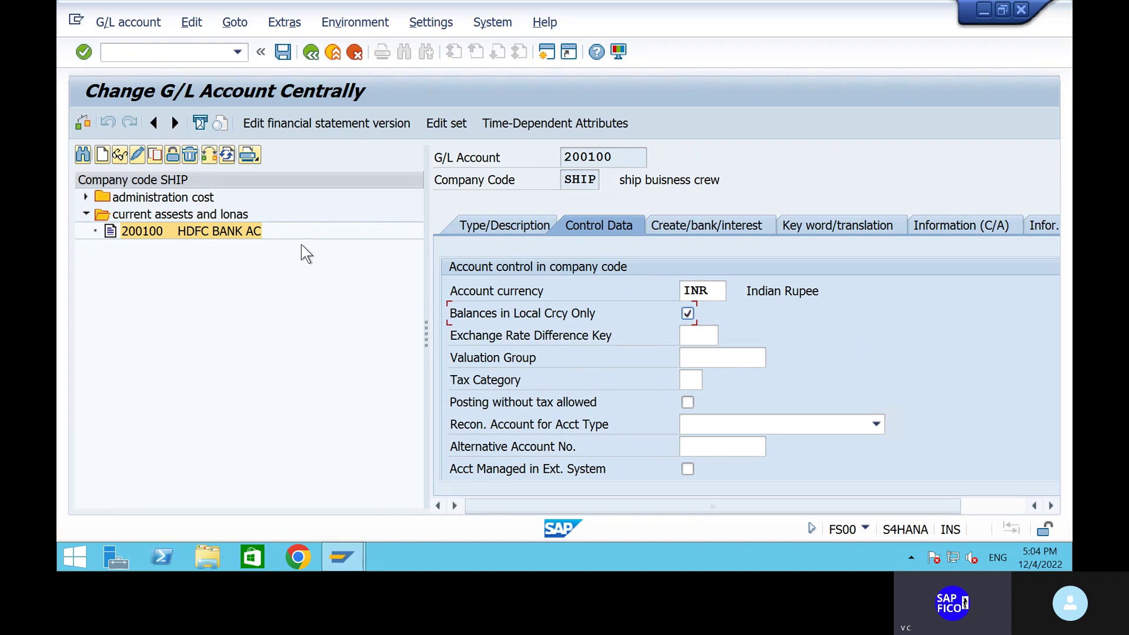
pyautogui.hotkey('ctrl', 'pagedown')
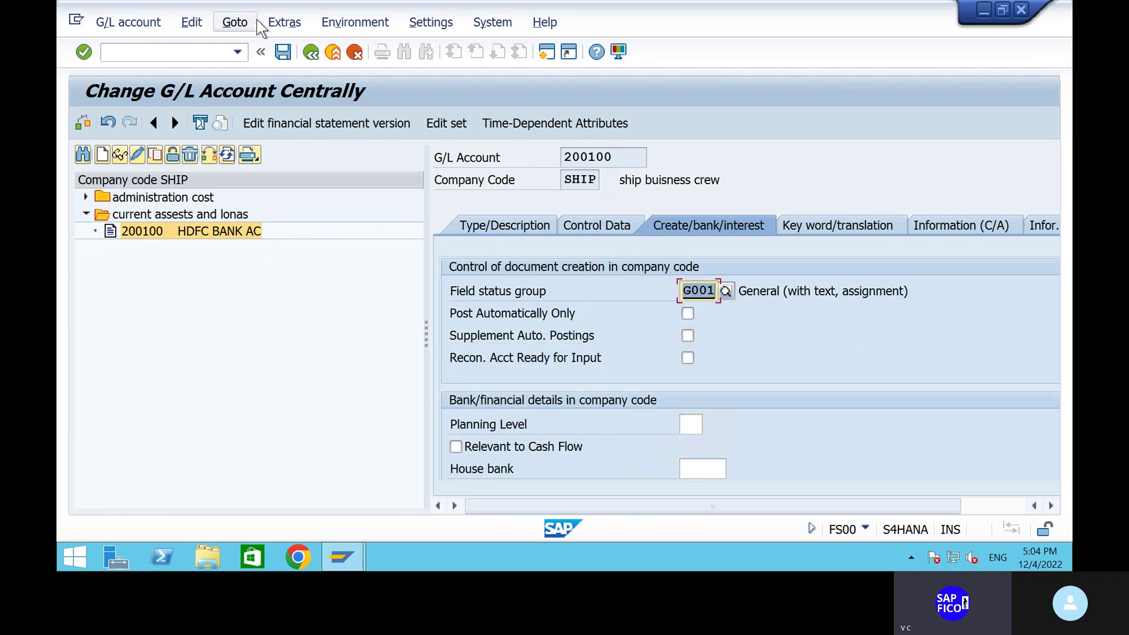
pyautogui.click(283, 52)
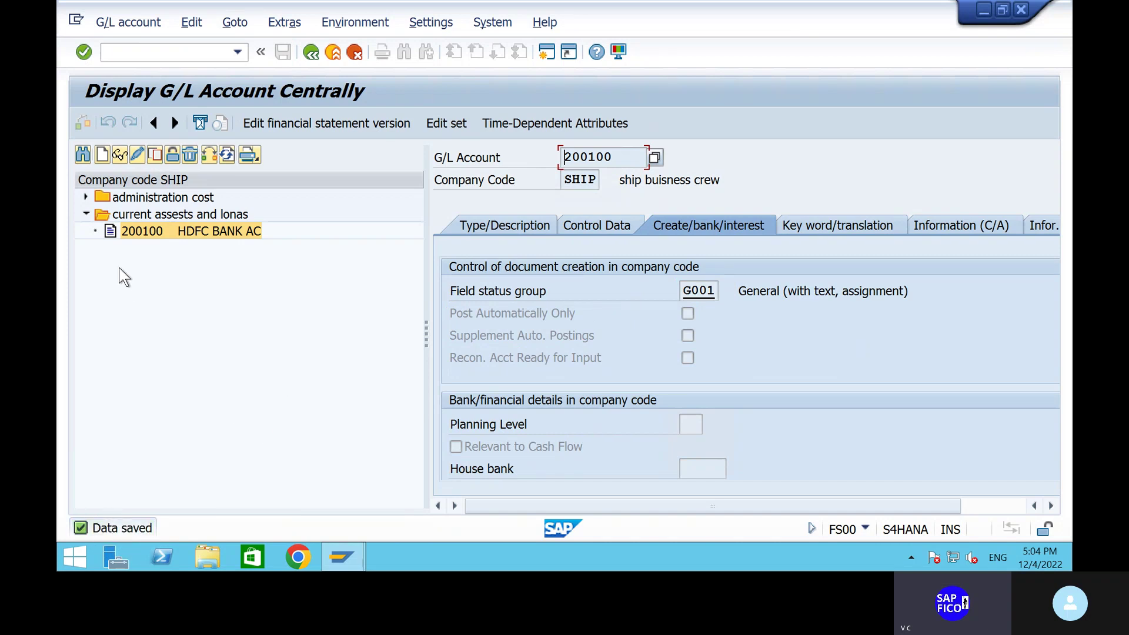
# Leave the G/L account maintenance and open transaction FB50 for company code SHIP.
pyautogui.click(139, 50)
pyautogui.write('/N')
pyautogui.press('Return')
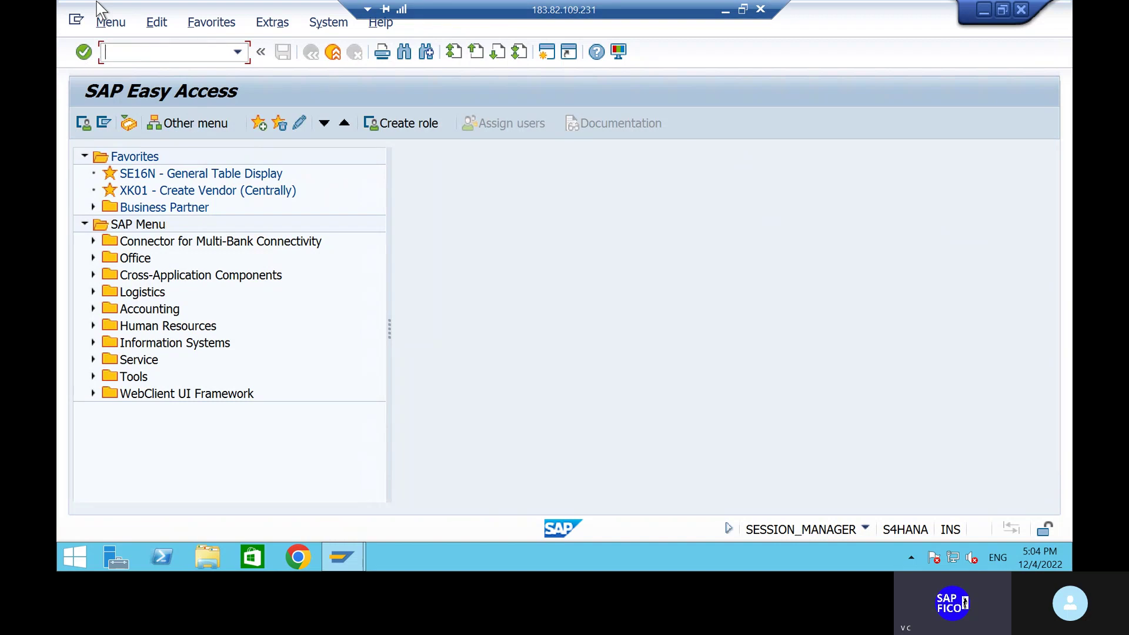
pyautogui.write('FB50')
pyautogui.press('Return')
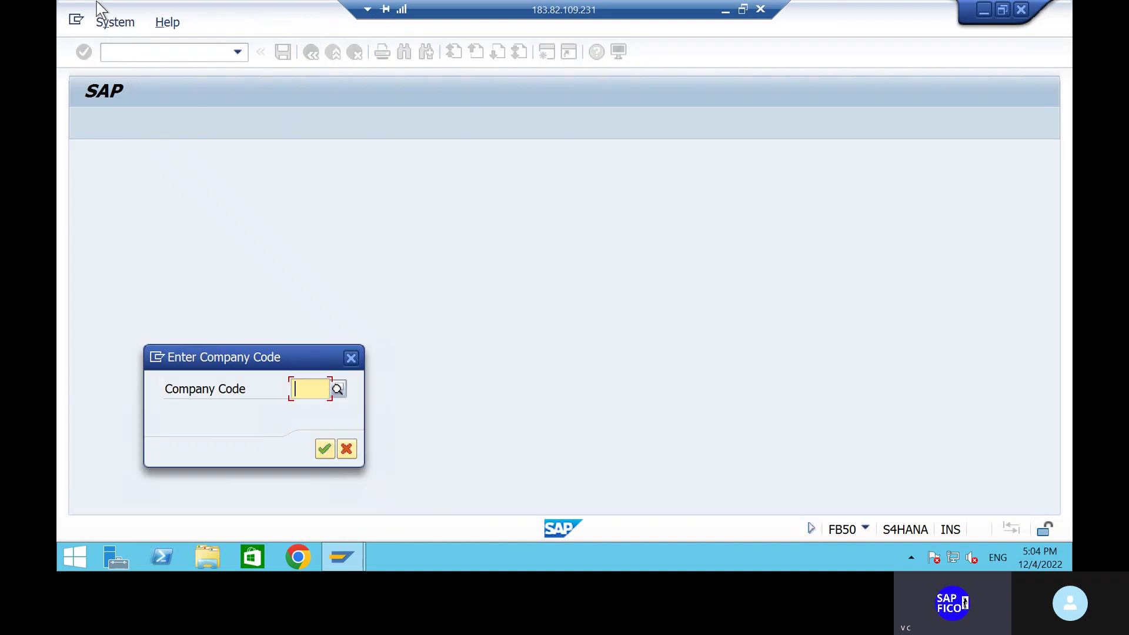
pyautogui.write('SHIP')
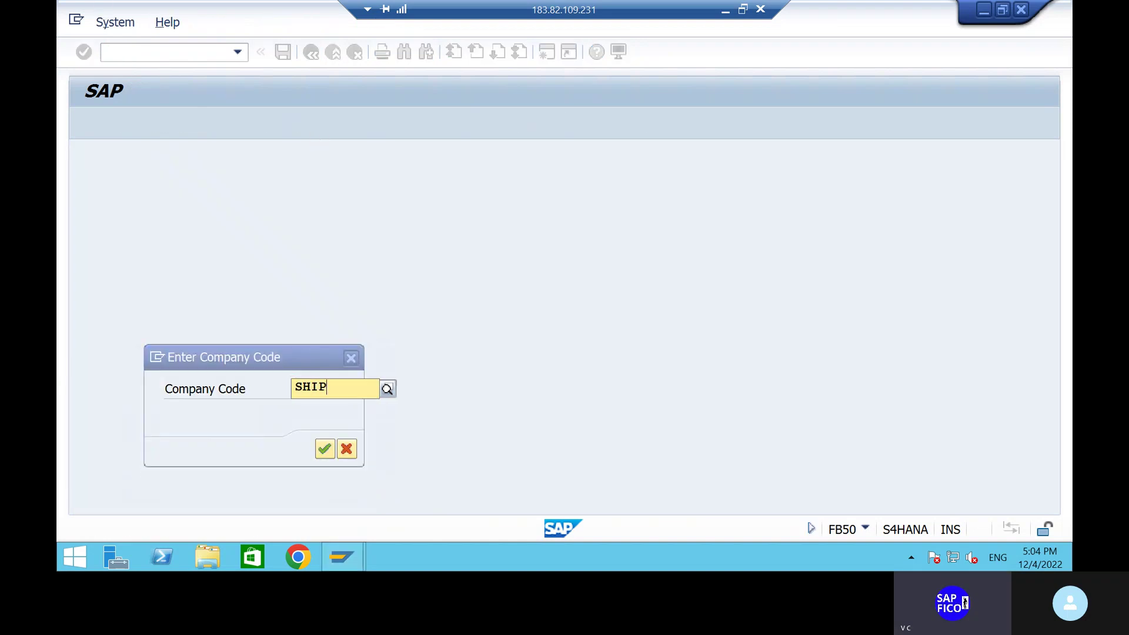
pyautogui.press('Return')
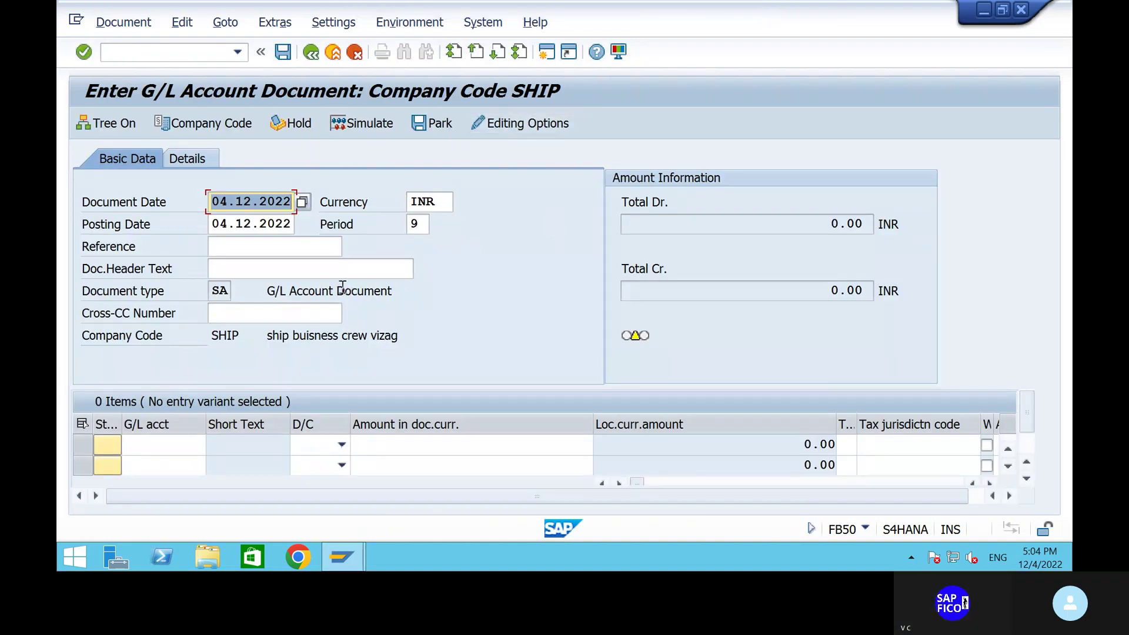
# Enter RENT INVOICE as the document header text of the G/L document.
pyautogui.click(245, 268)
pyautogui.write('REN')
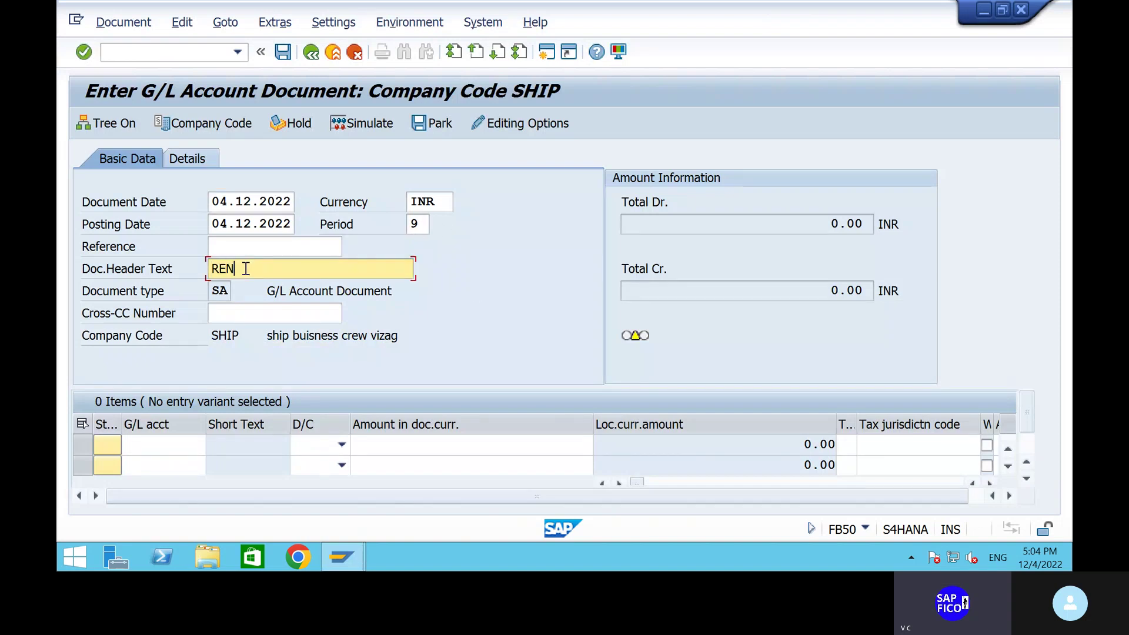
pyautogui.write('T INVOICE')
# Look up company code SHIP's G/L accounts and choose RENT ACCOUNT 400300 for the first line item.
pyautogui.click(167, 449)
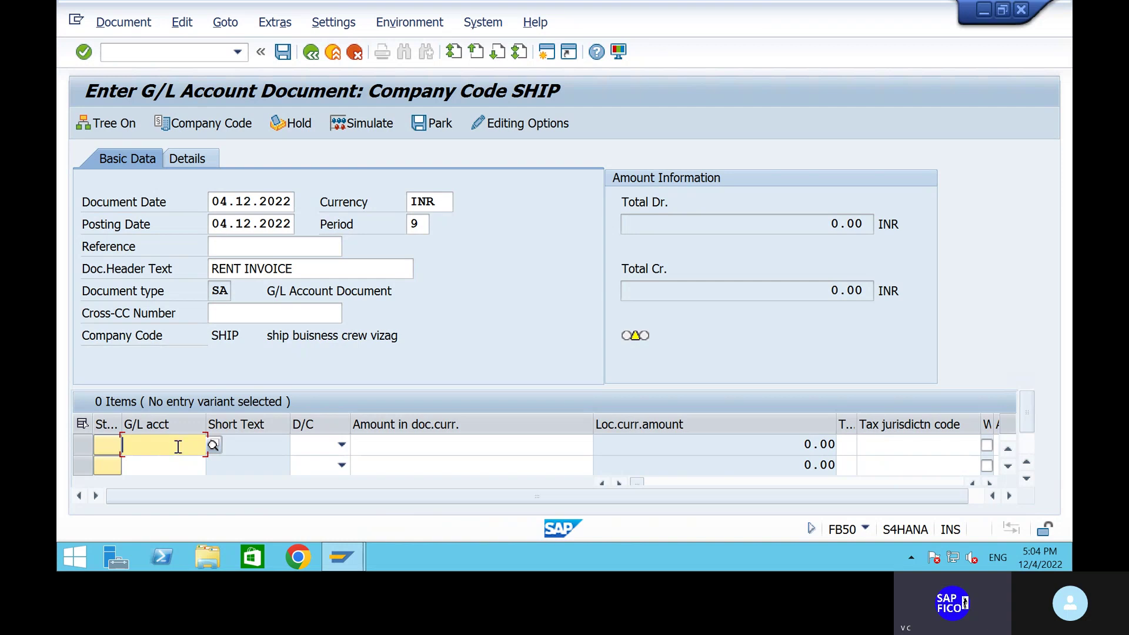
pyautogui.click(213, 446)
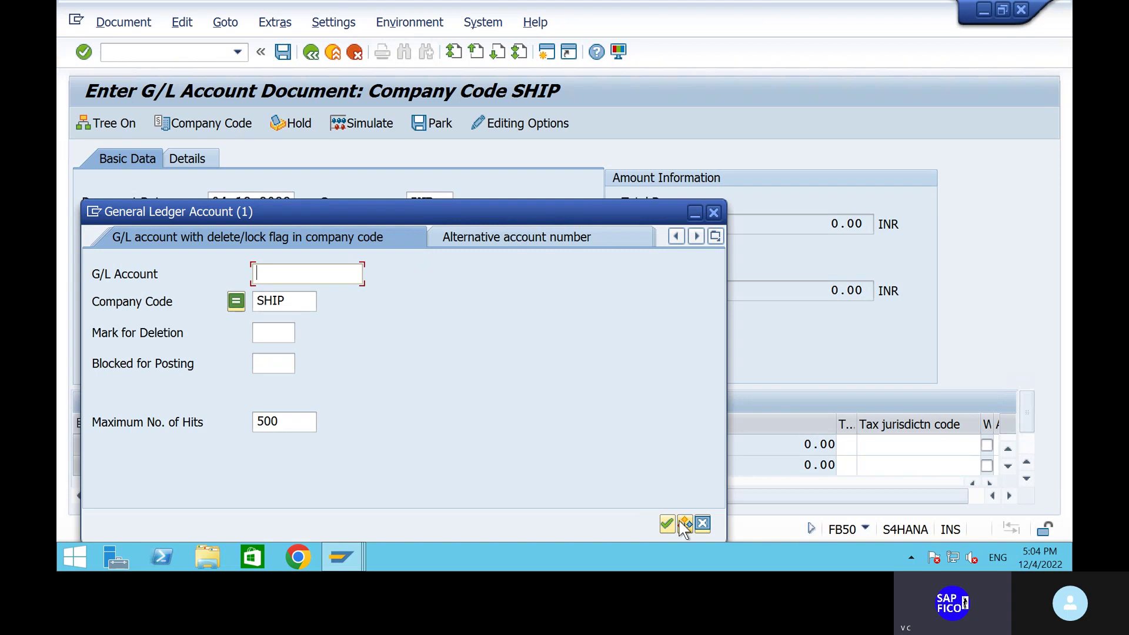
pyautogui.click(667, 524)
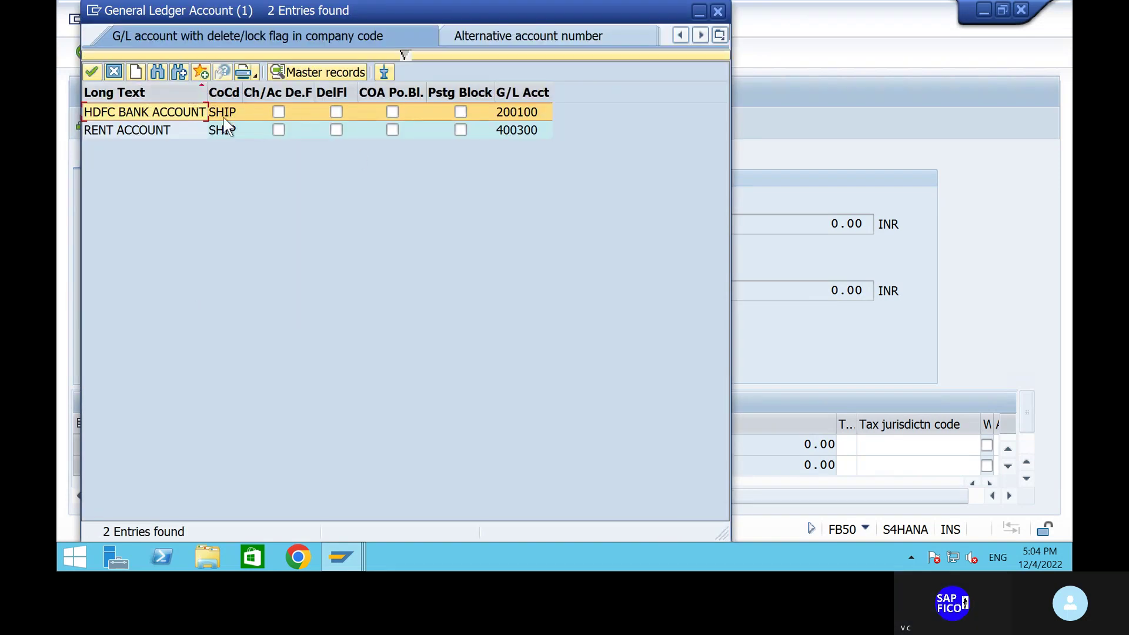
pyautogui.click(158, 132)
pyautogui.click(93, 71)
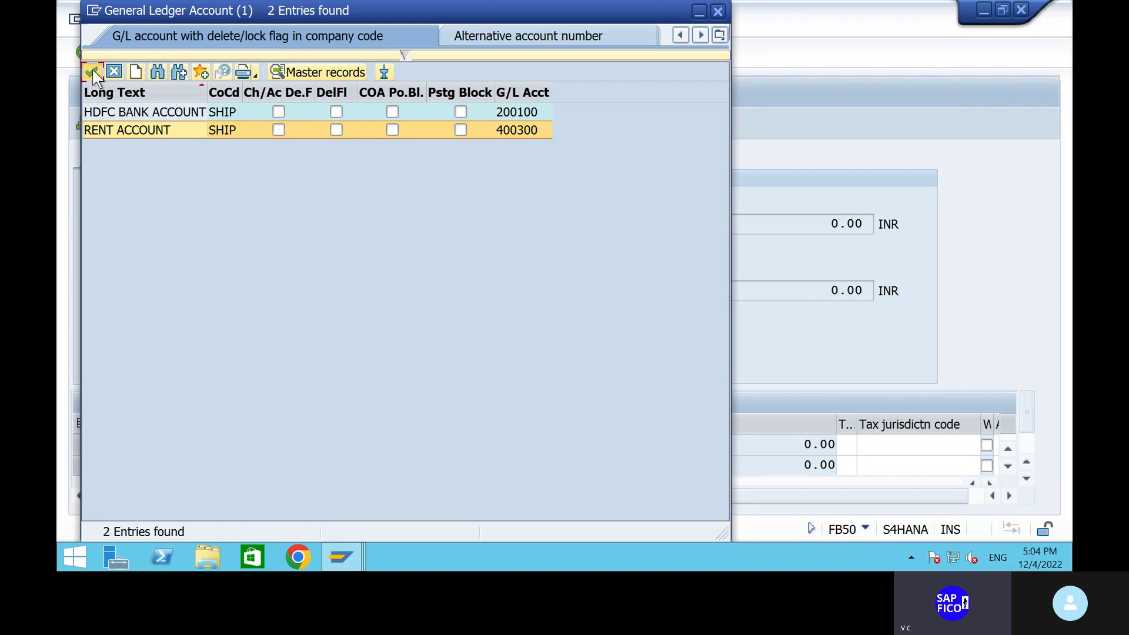
# Make the rent account line item a debit of 5000.
pyautogui.click(340, 446)
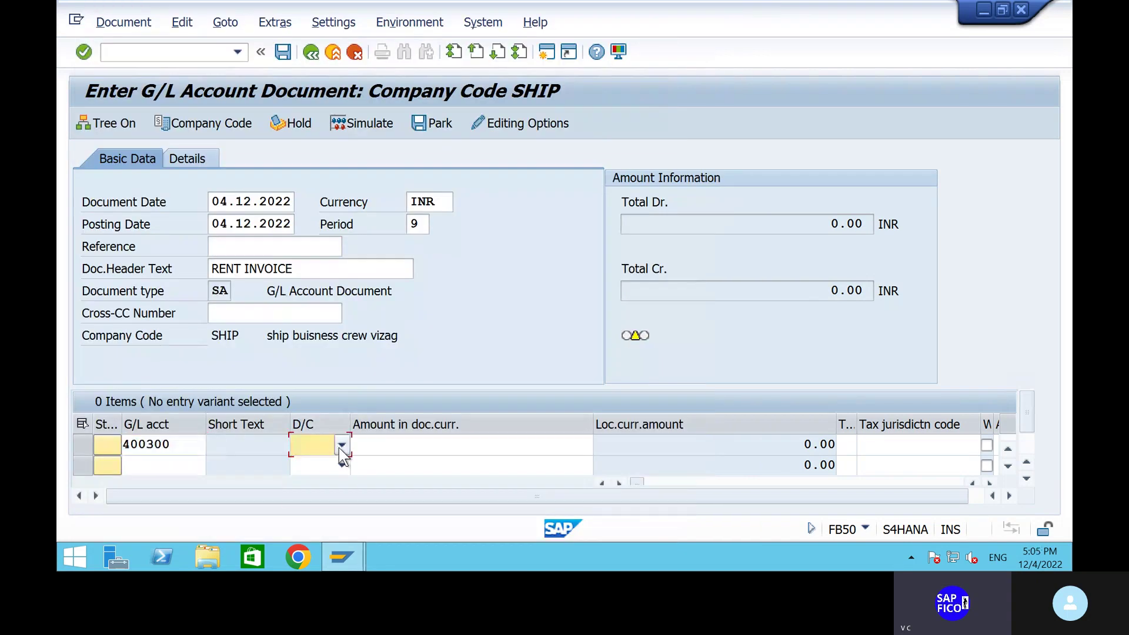
pyautogui.click(323, 480)
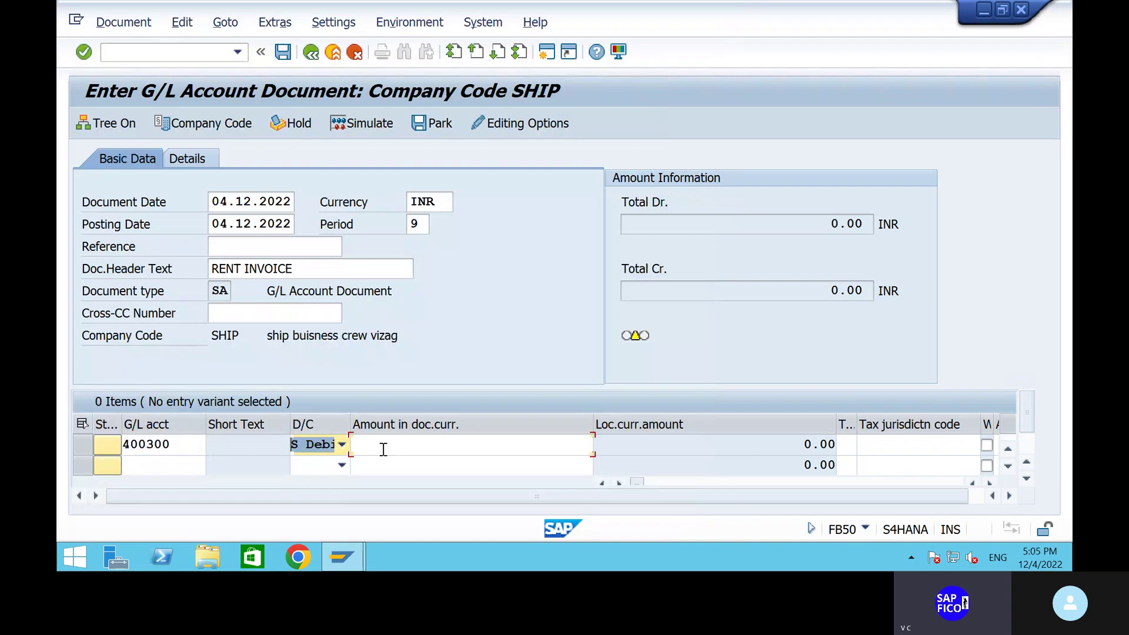
pyautogui.click(383, 448)
pyautogui.write('5')
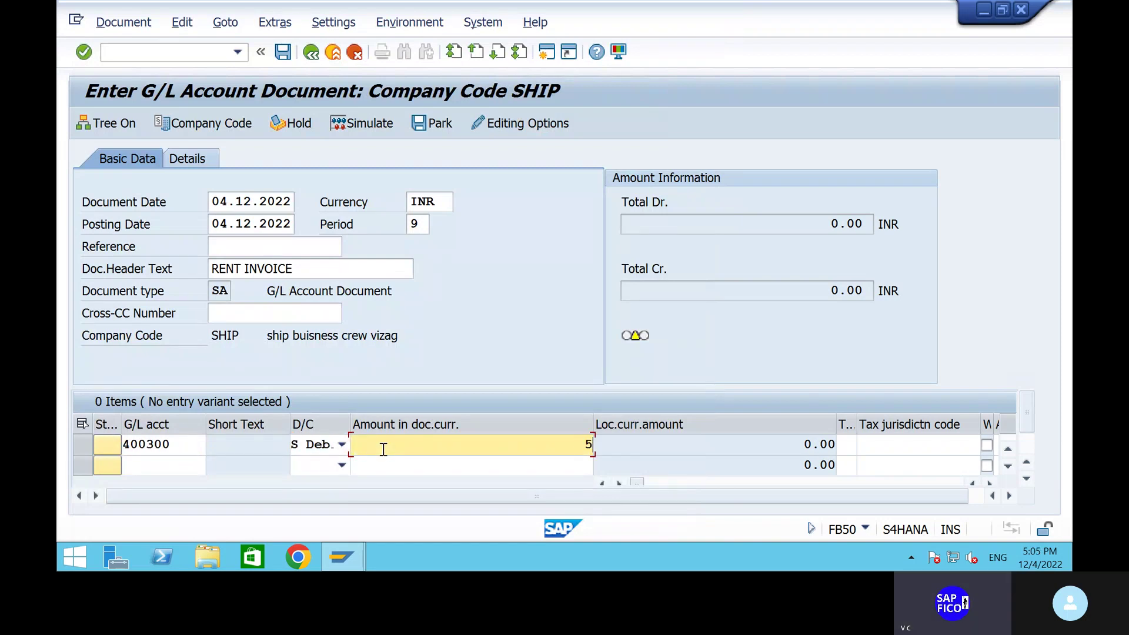
pyautogui.write('000')
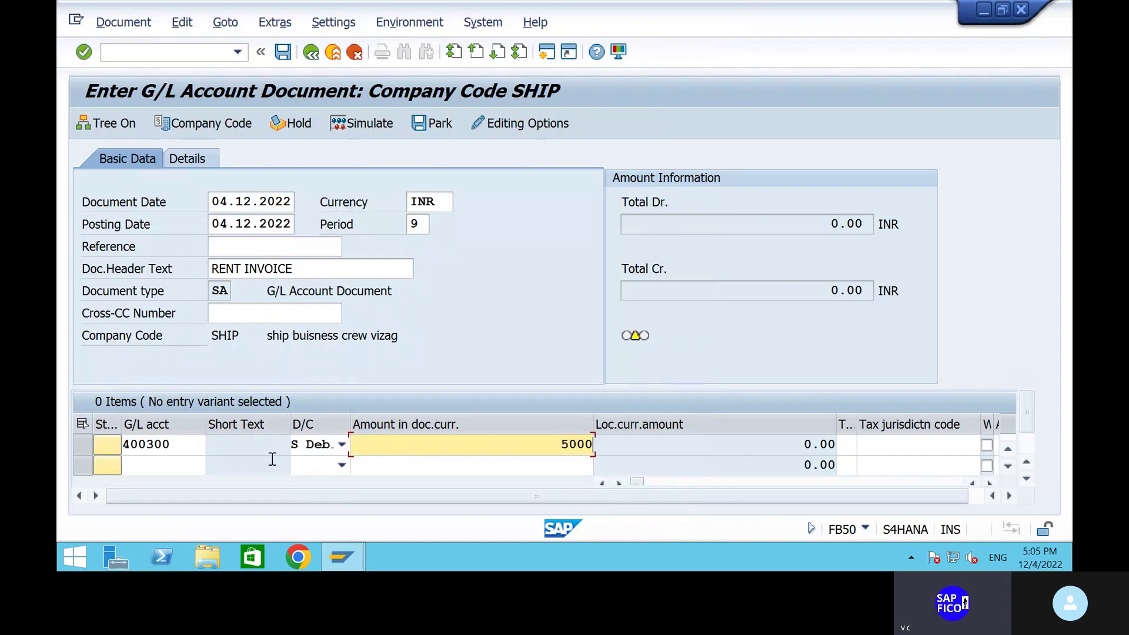
# Look up the G/L account for the second line item and choose HDFC BANK ACCOUNT 200100.
pyautogui.click(157, 465)
pyautogui.click(213, 466)
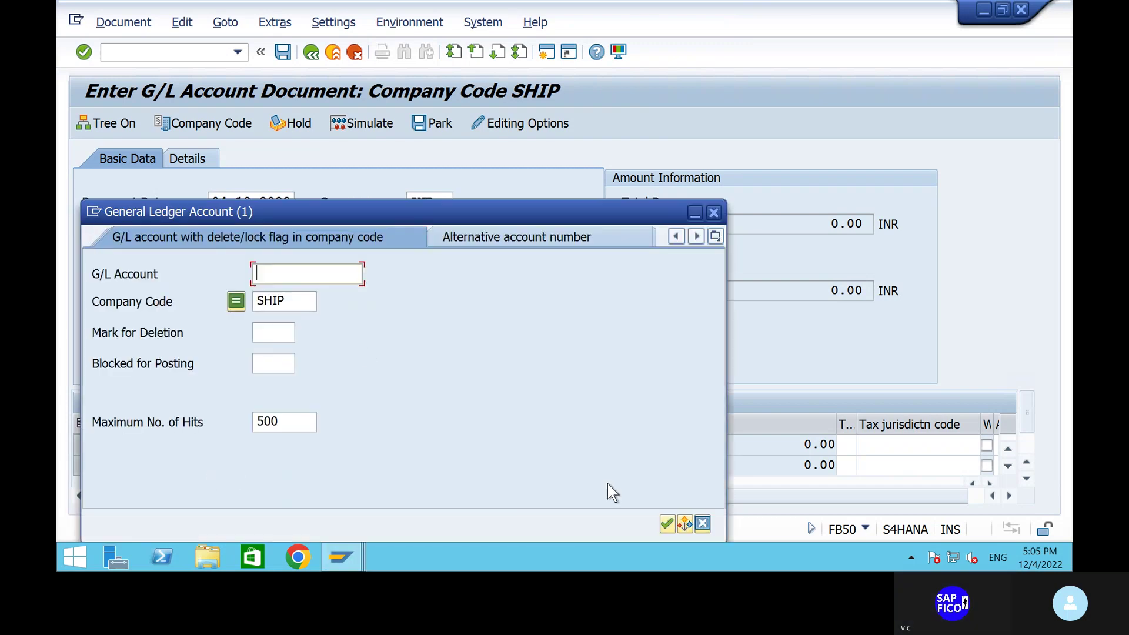
pyautogui.click(670, 524)
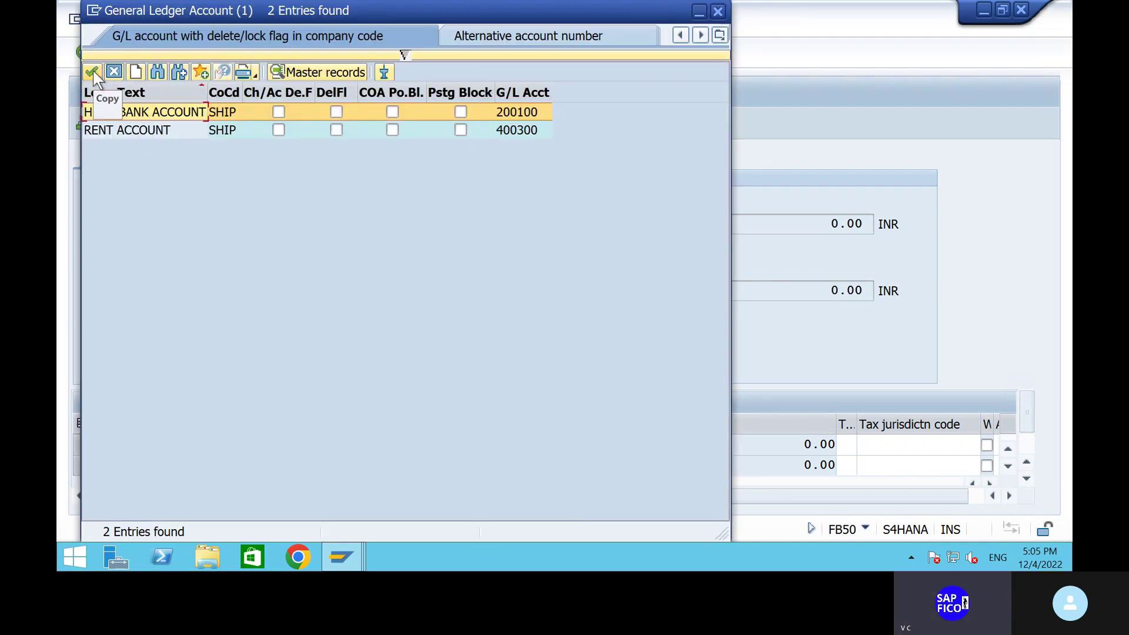
pyautogui.click(93, 71)
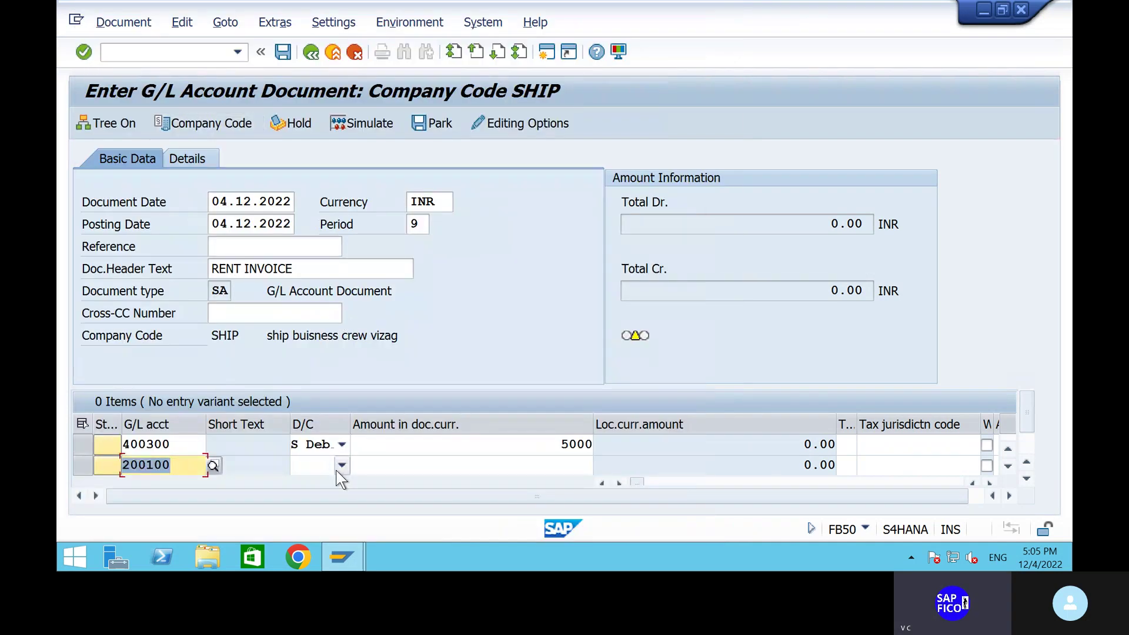
# Make the HDFC bank line item a credit of 5000 and simulate the document.
pyautogui.click(342, 465)
pyautogui.click(316, 483)
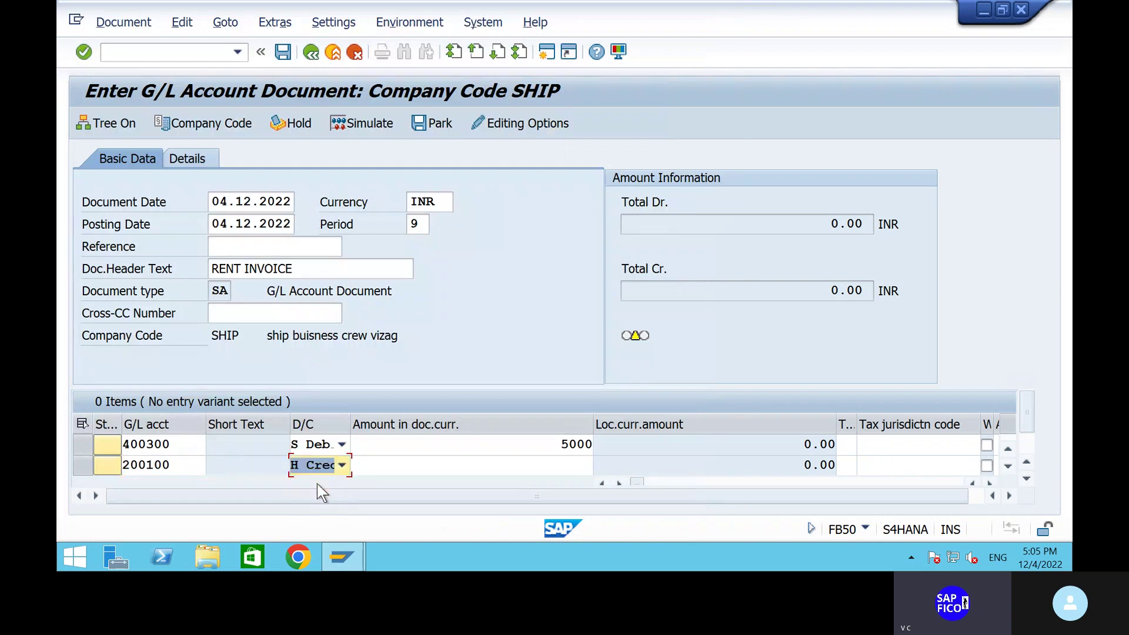
pyautogui.click(441, 466)
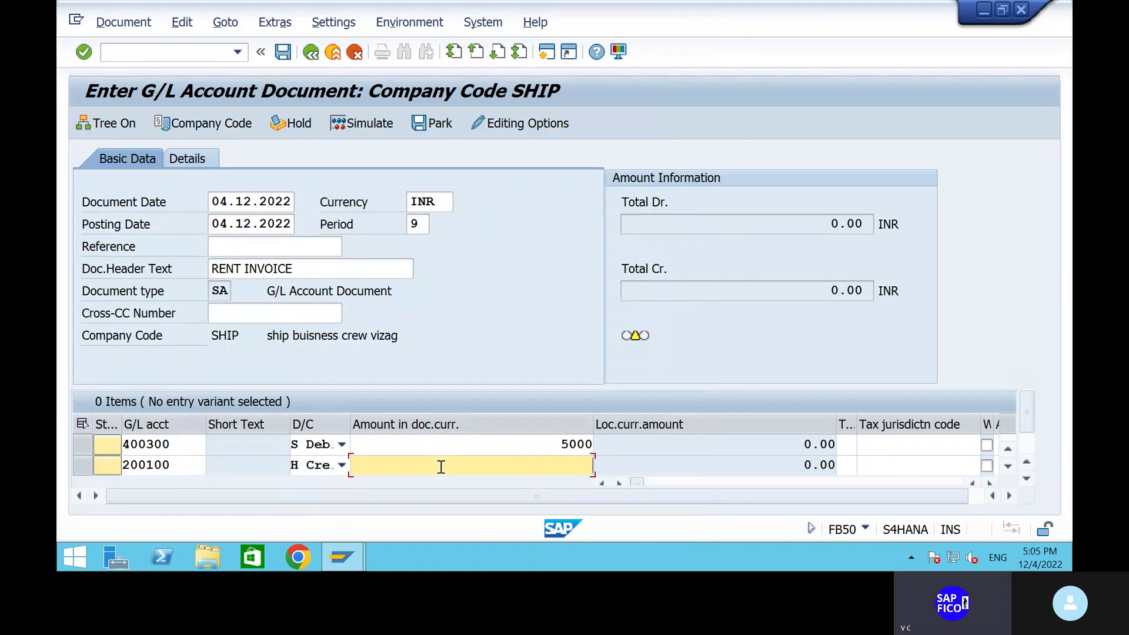
pyautogui.write('5,00')
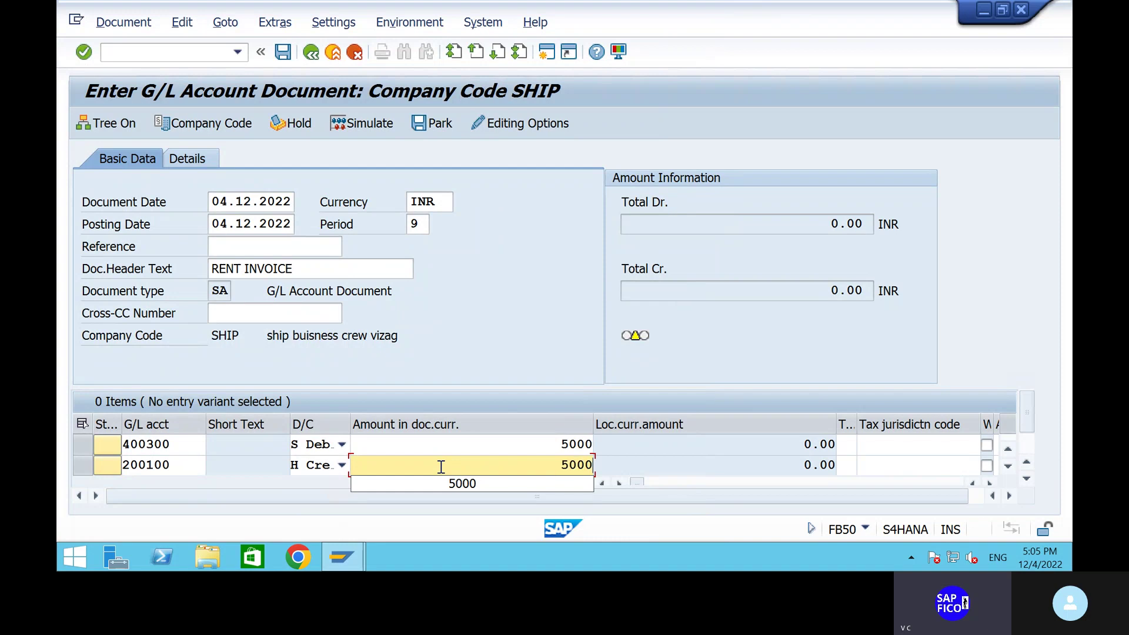
pyautogui.write('0')
pyautogui.press('Return')
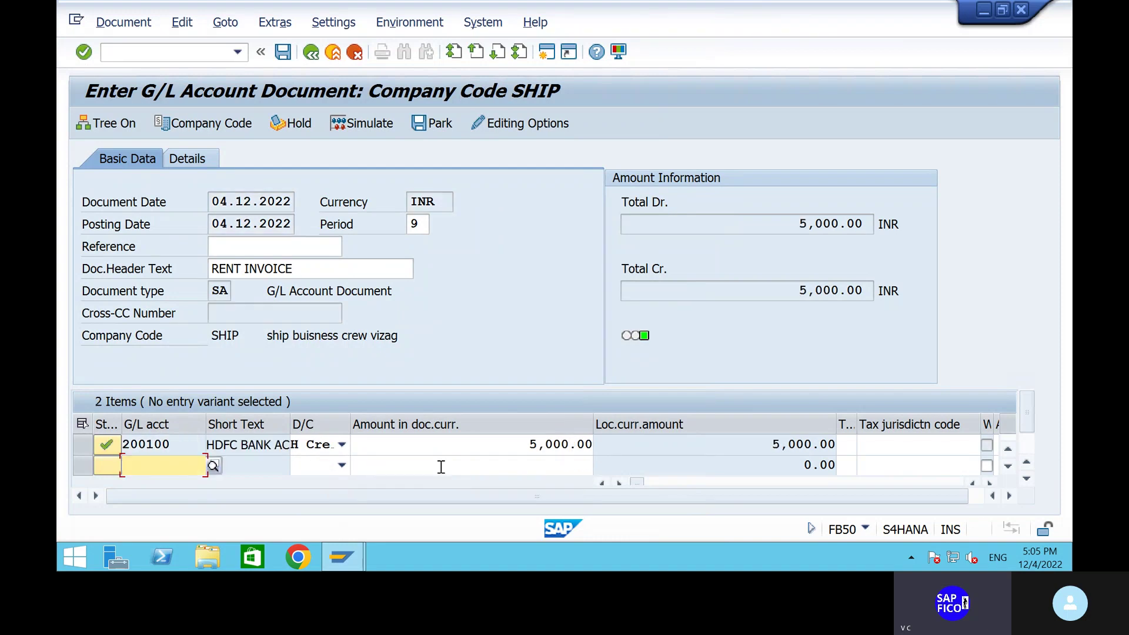
pyautogui.click(359, 125)
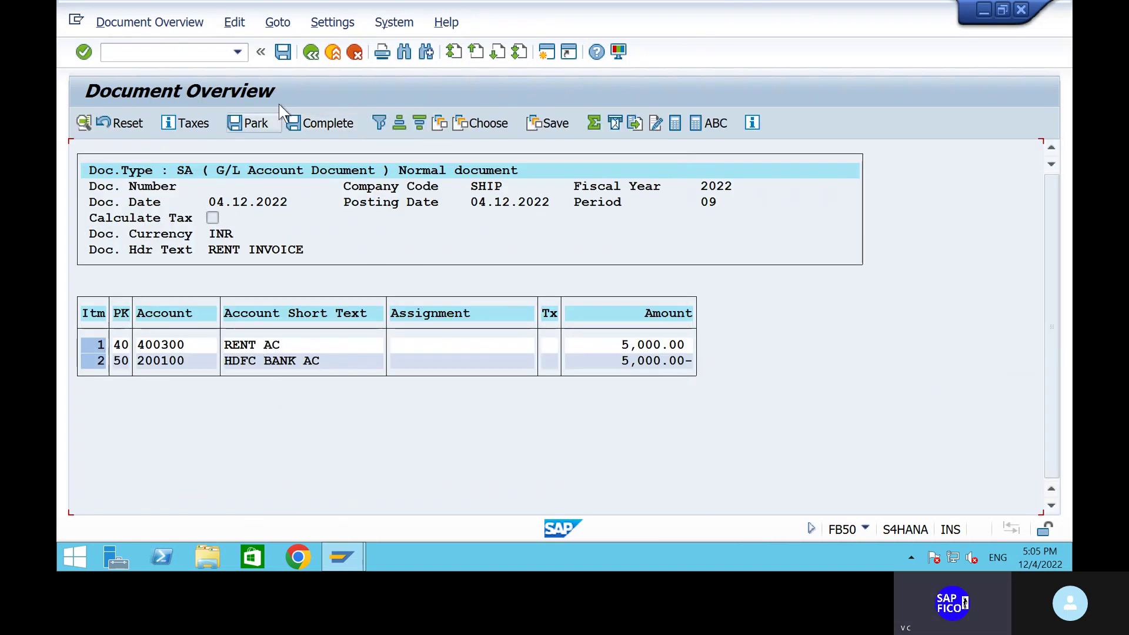
# Try to post the simulated rent invoice and open the detailed help for the error message.
pyautogui.click(281, 57)
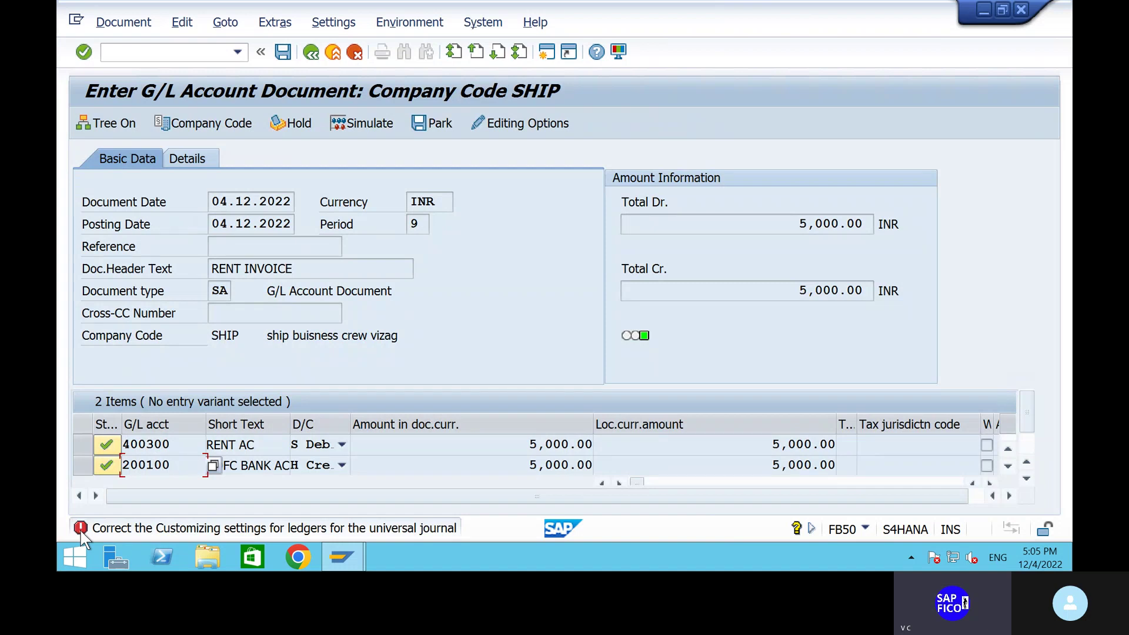
pyautogui.doubleClick(82, 532)
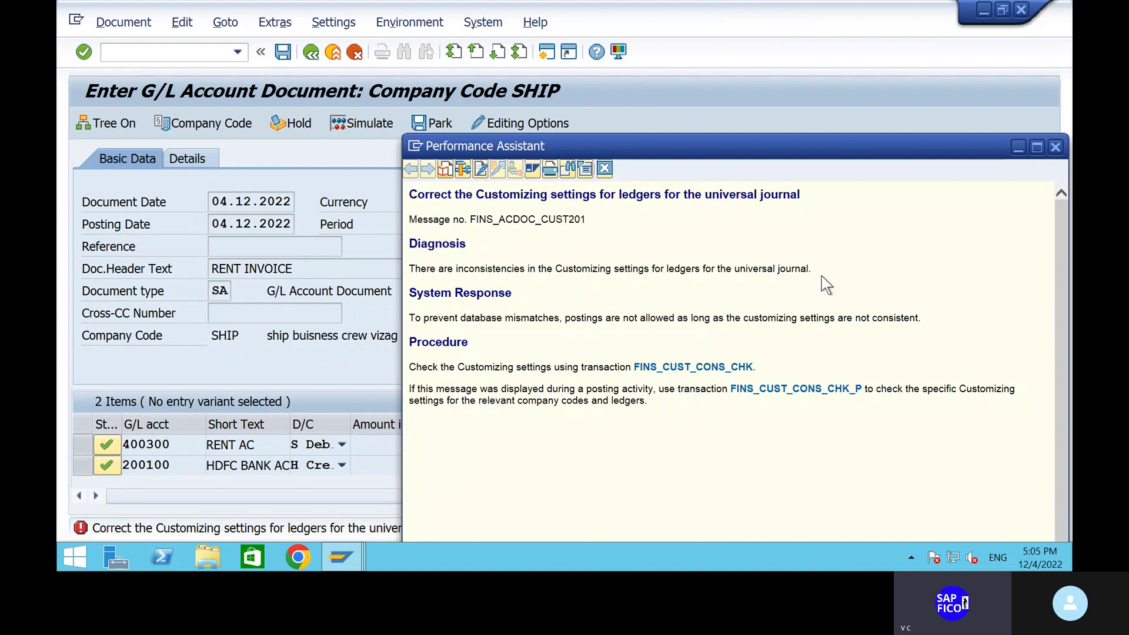
pyautogui.moveTo(789, 142); pyautogui.dragTo(529, 79)
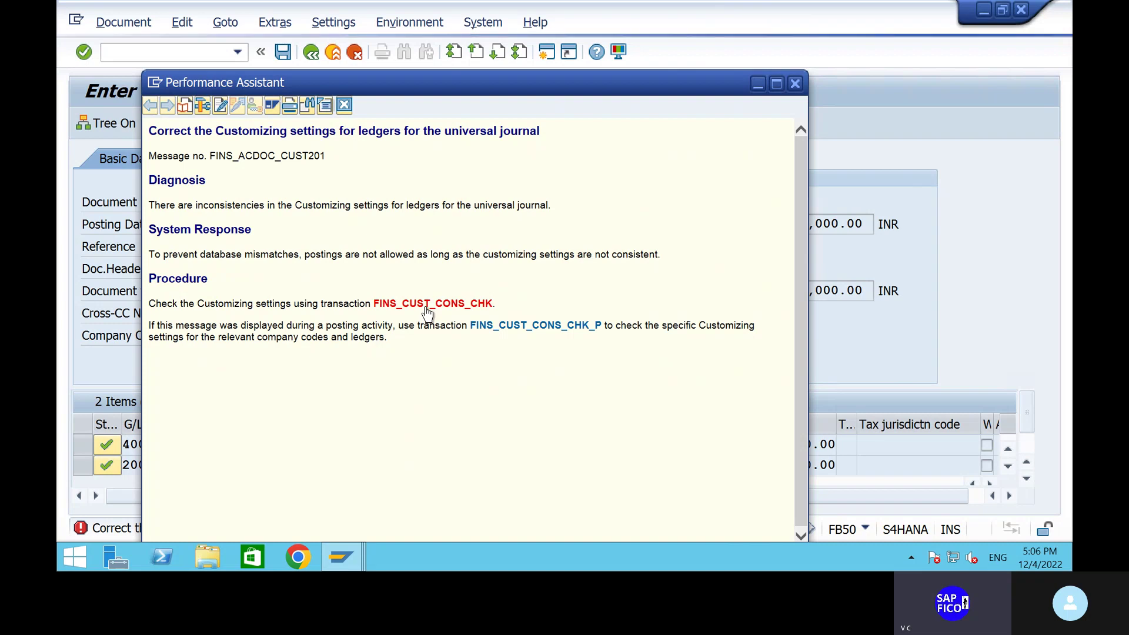
# Copy the transaction code FINS_CUST_CONS_CHK from the Procedure section of the error's help text.
pyautogui.tripleClick(376, 303)
pyautogui.click(371, 303)
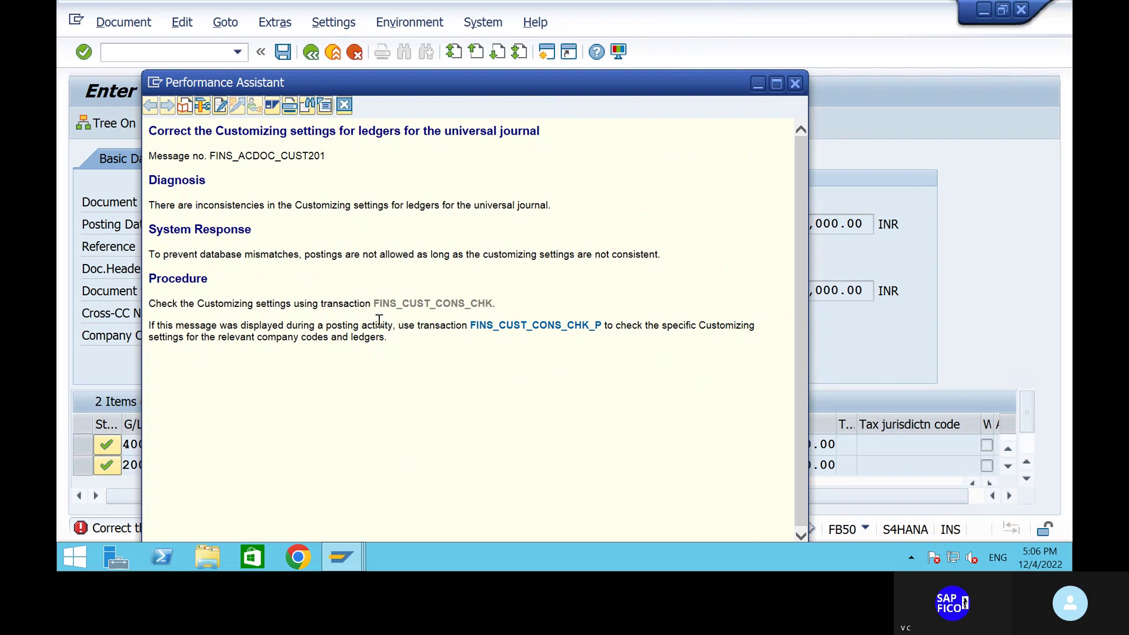
pyautogui.tripleClick(370, 303)
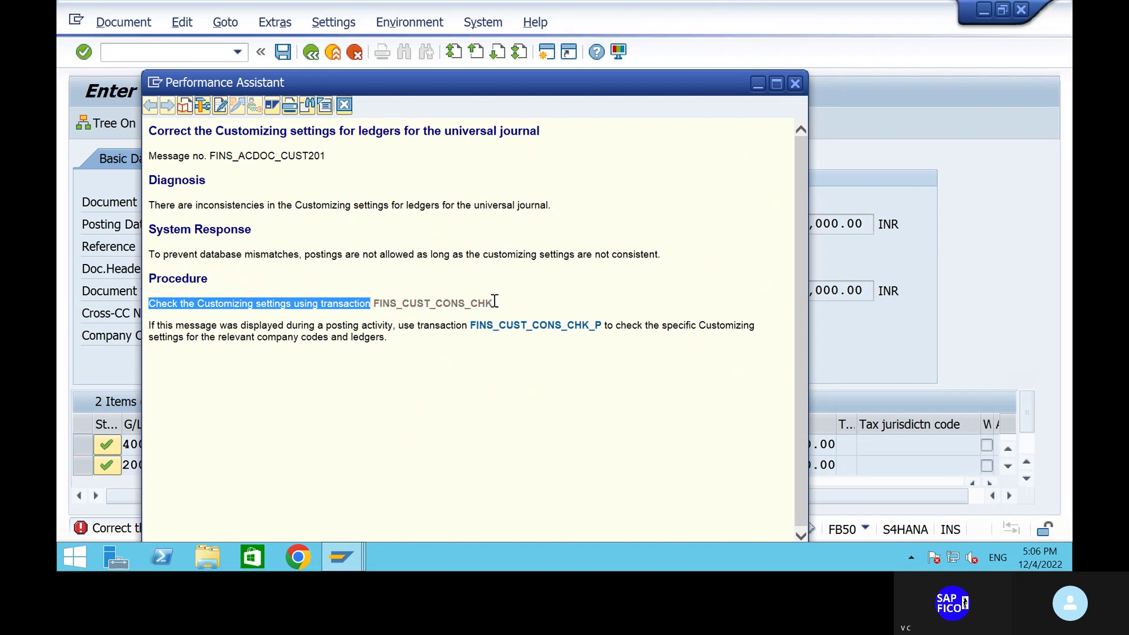
pyautogui.moveTo(496, 303); pyautogui.dragTo(372, 300)
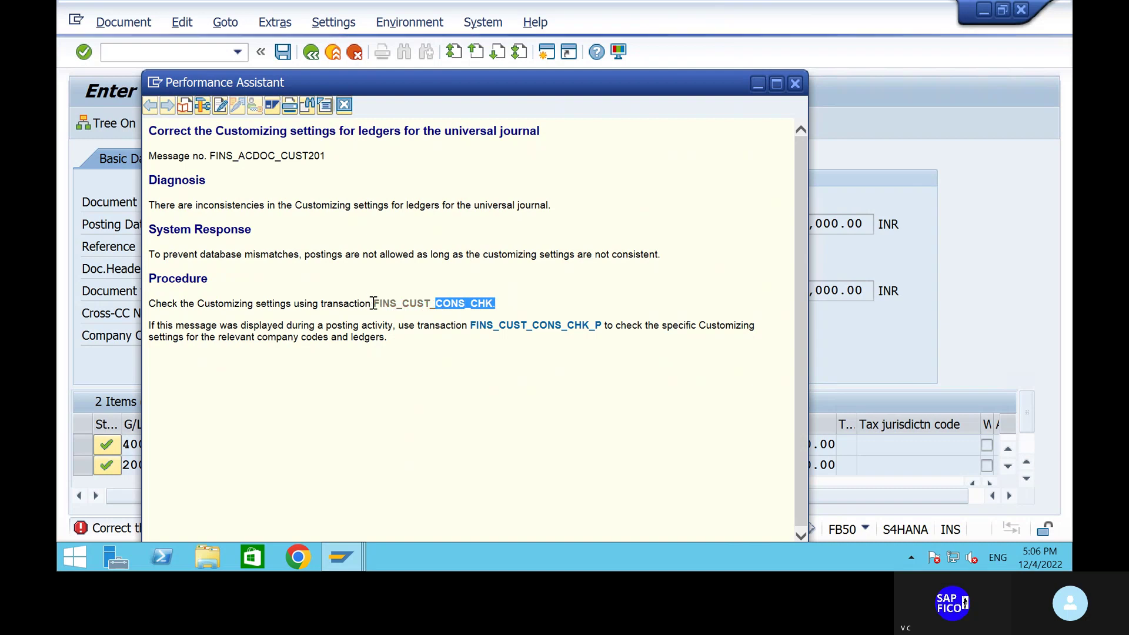
pyautogui.click(372, 301)
pyautogui.hotkey('shift', 'Home')
pyautogui.doubleClick(498, 306)
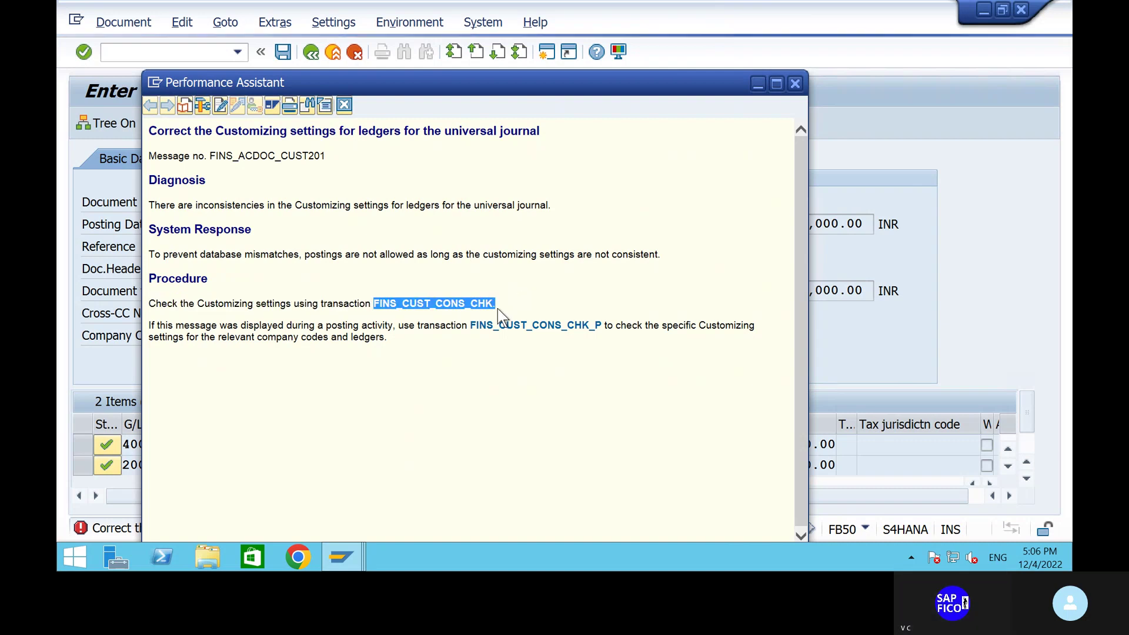
pyautogui.click(498, 309)
pyautogui.hotkey('shift', 'Home')
pyautogui.click(492, 303)
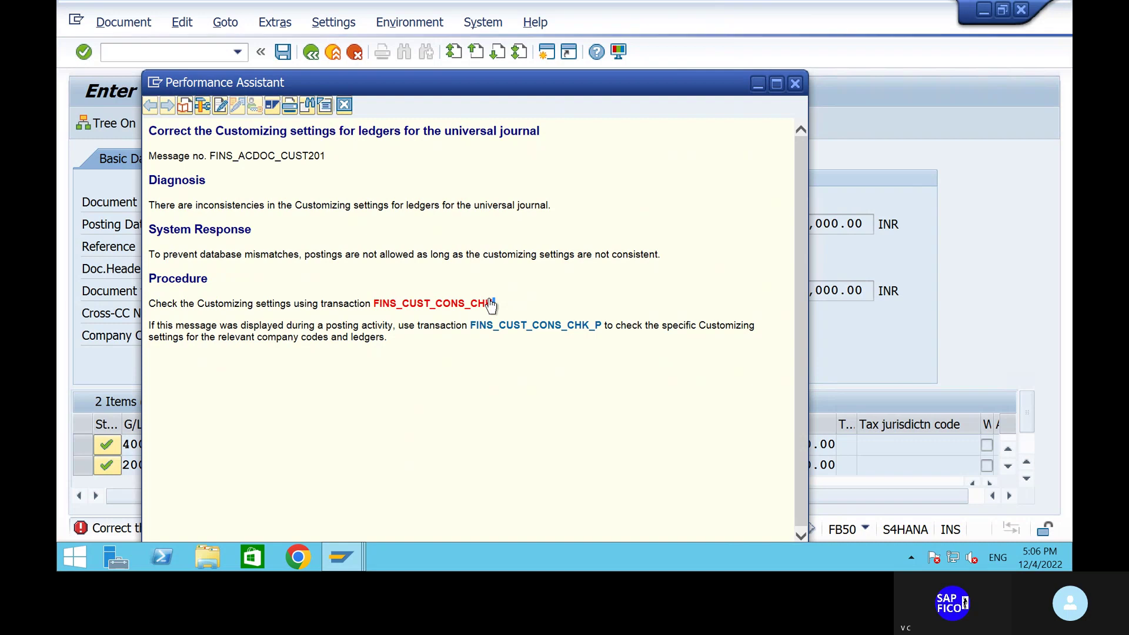
pyautogui.moveTo(491, 305)
pyautogui.mouseDown()
pyautogui.moveTo(373, 309)
pyautogui.moveTo(491, 309)
pyautogui.mouseUp()
pyautogui.hotkey('ctrl', 'c')
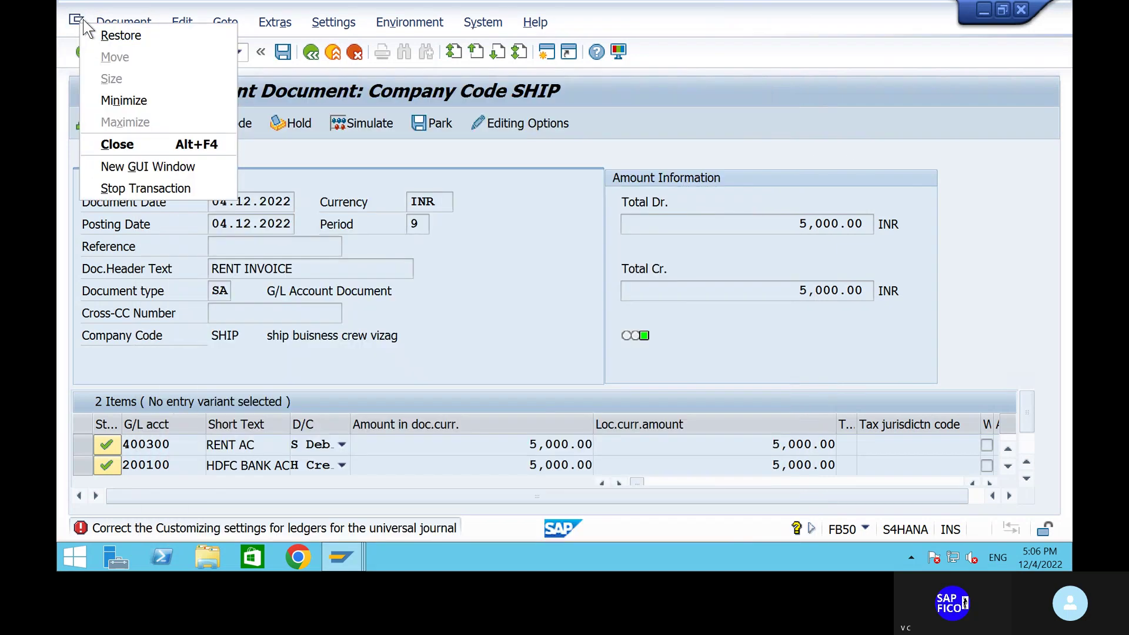
# Open a new GUI window and run the copied transaction FINS_CUST_CONS_CHK in it.
pyautogui.click(76, 21)
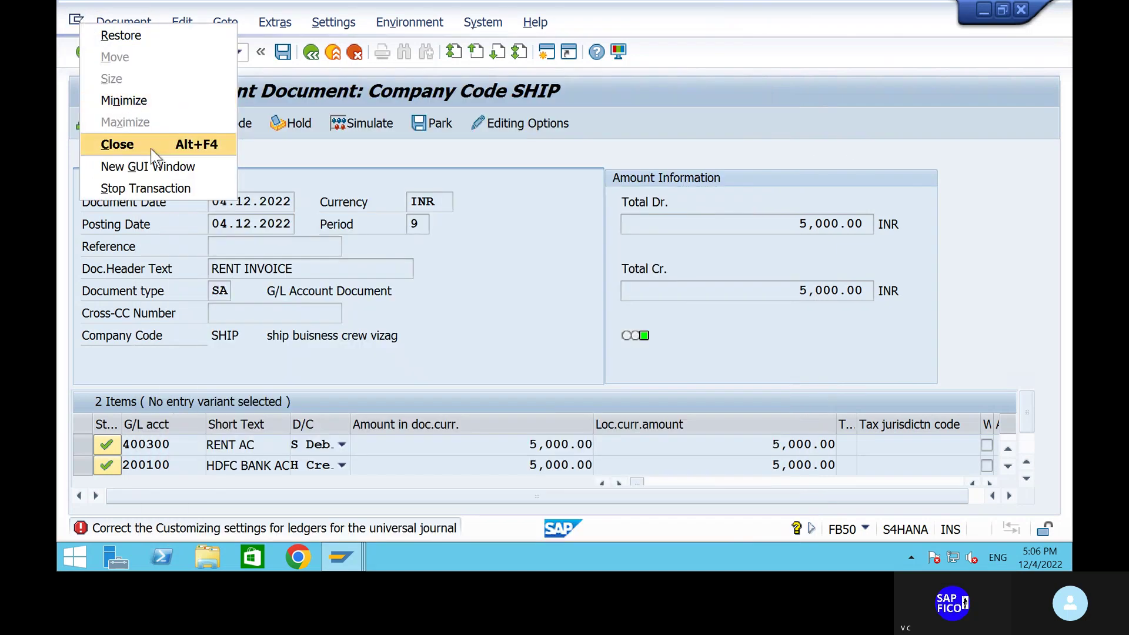
pyautogui.click(200, 167)
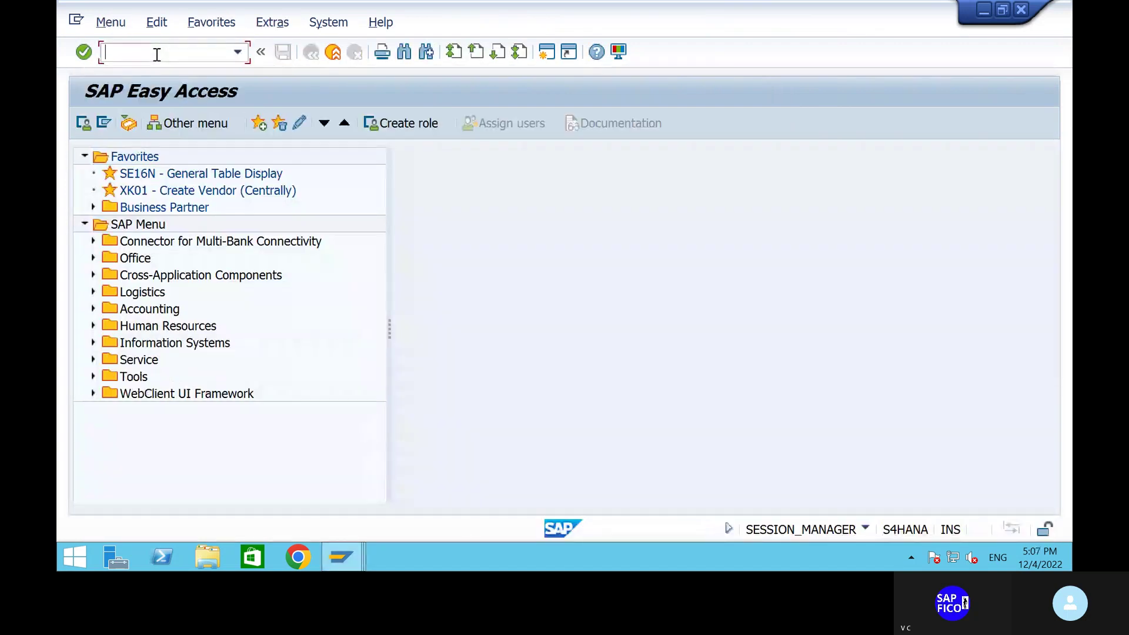
pyautogui.hotkey('ctrl', 'v')
pyautogui.press('Return')
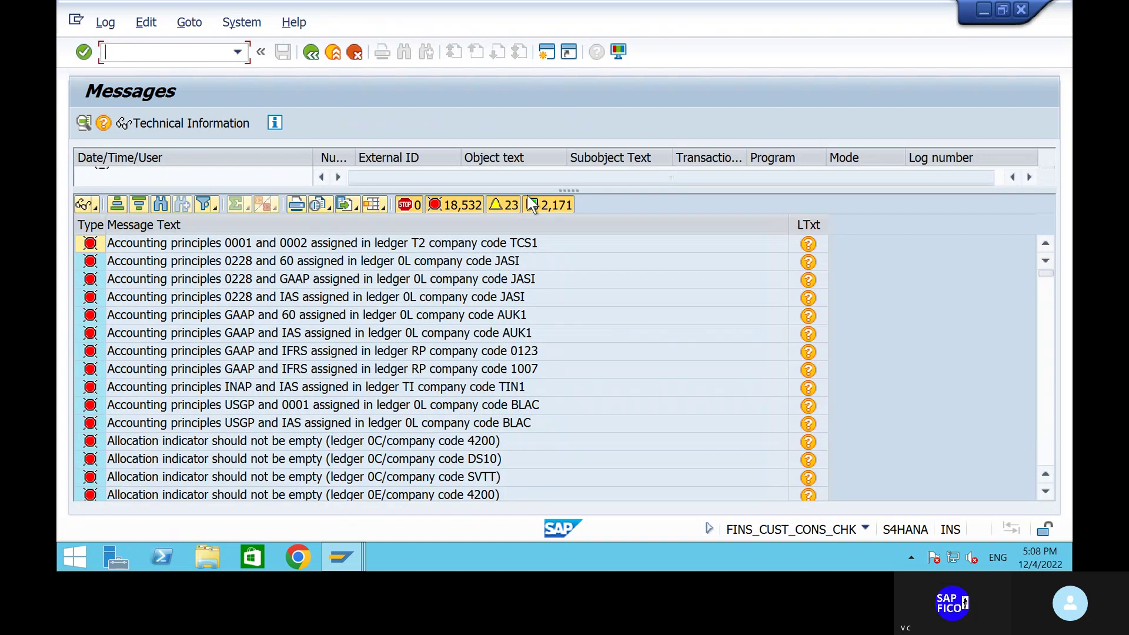
# Examine the list of ledger and company code inconsistencies reported by the Customizing check.
pyautogui.click(1049, 389)
pyautogui.moveTo(1049, 404); pyautogui.dragTo(1050, 405)
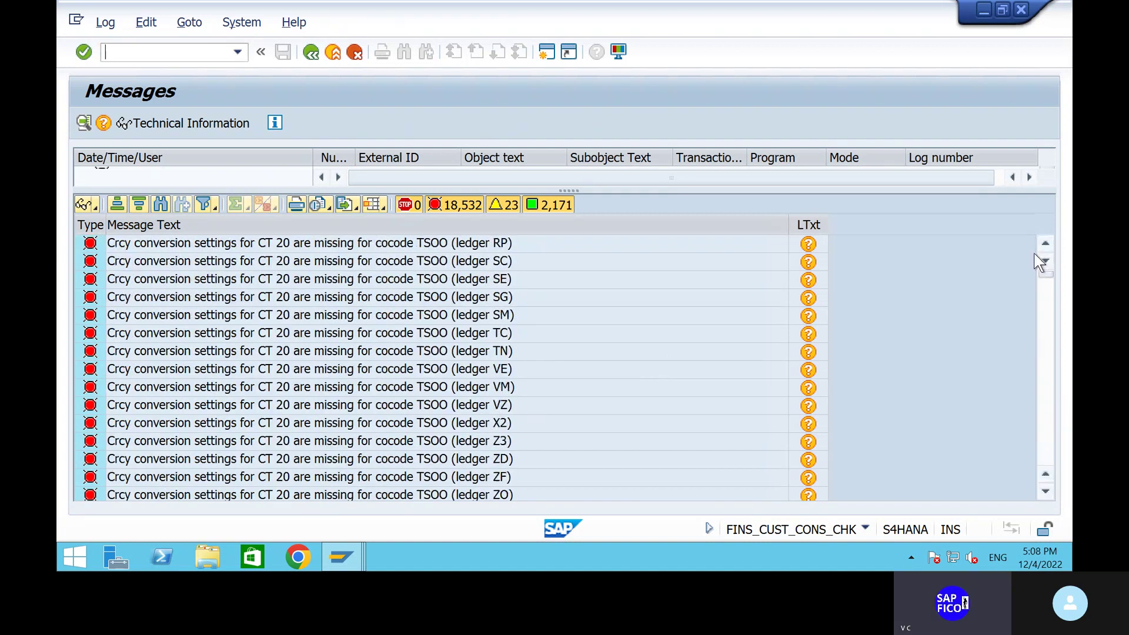
pyautogui.click(1052, 295)
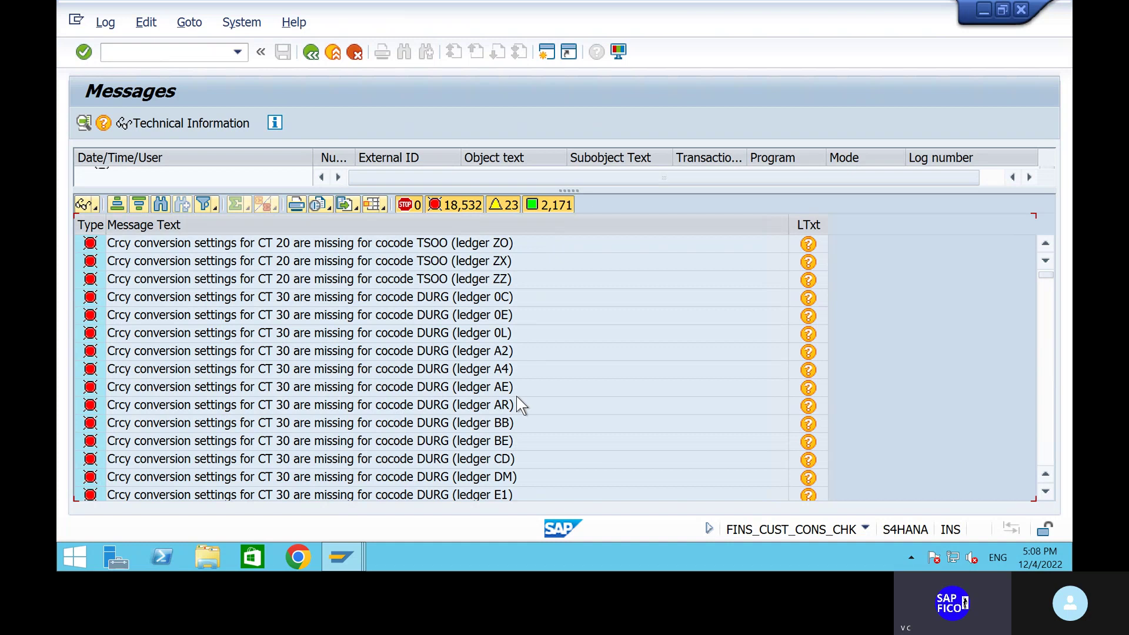
pyautogui.scroll(-5, 517, 397)
pyautogui.scroll(-10, 516, 396)
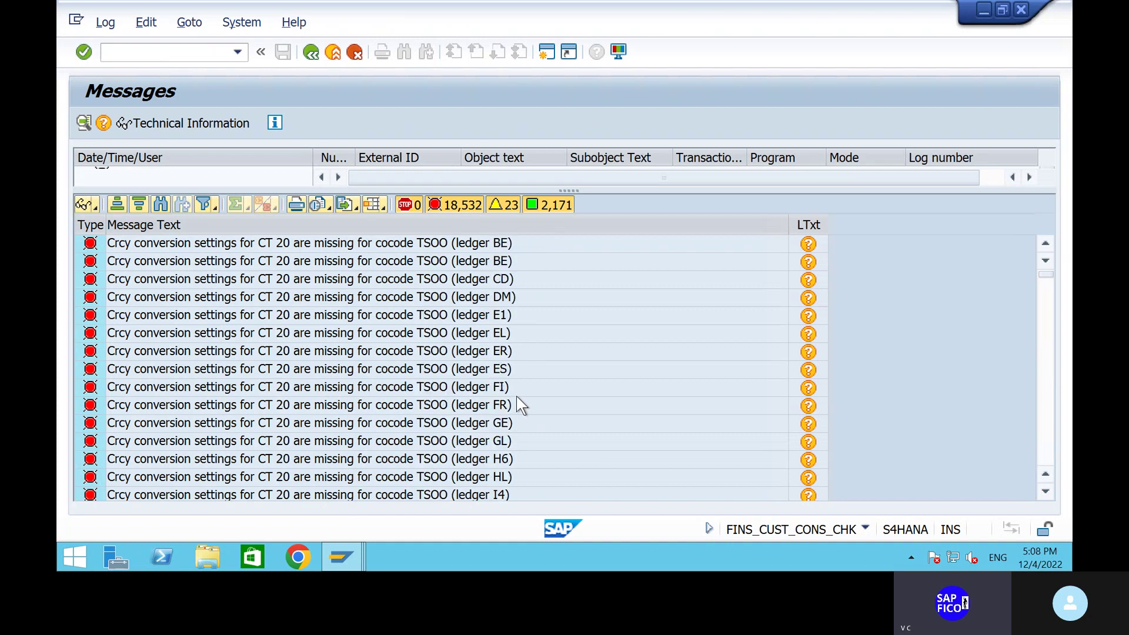
pyautogui.scroll(10, 517, 396)
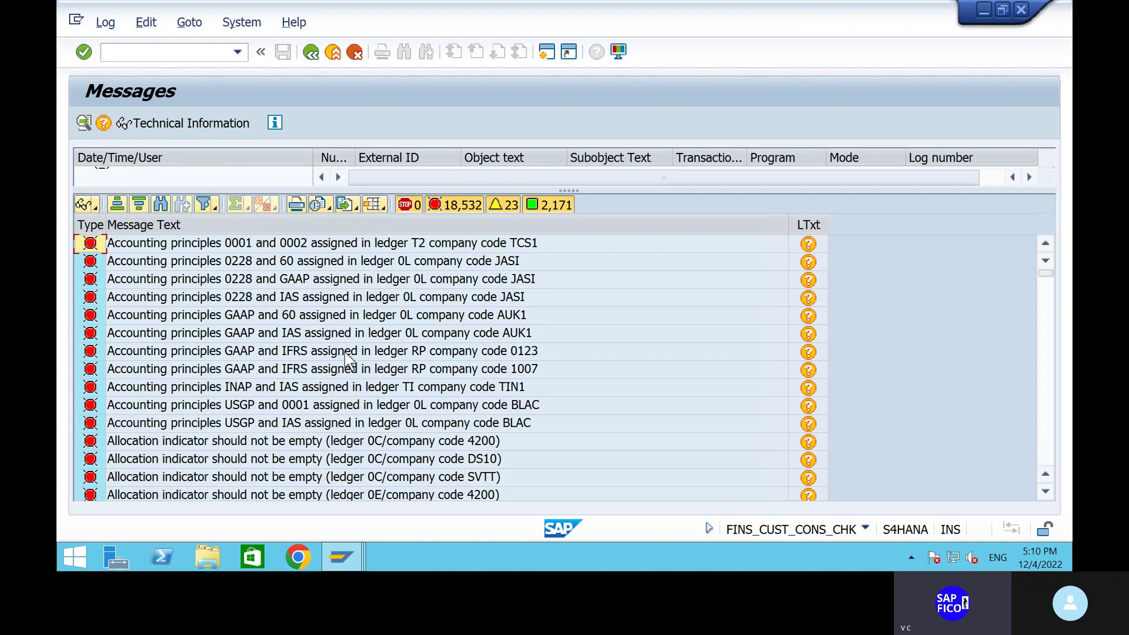
# Leave the Customizing check messages and end the current transaction with /n.
pyautogui.click(152, 57)
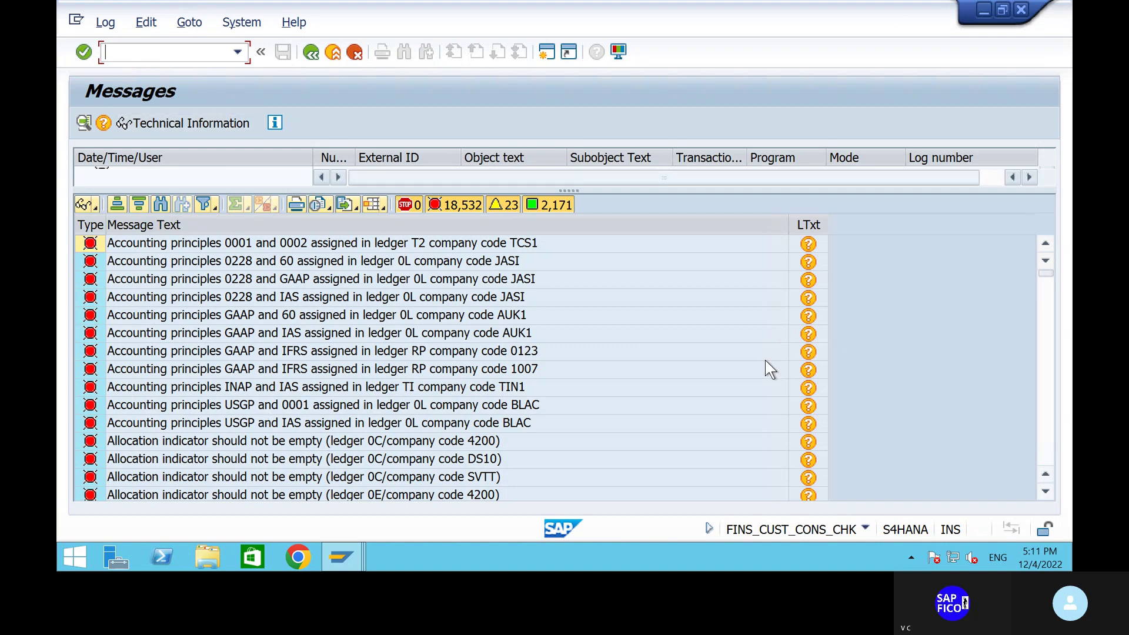
pyautogui.click(452, 208)
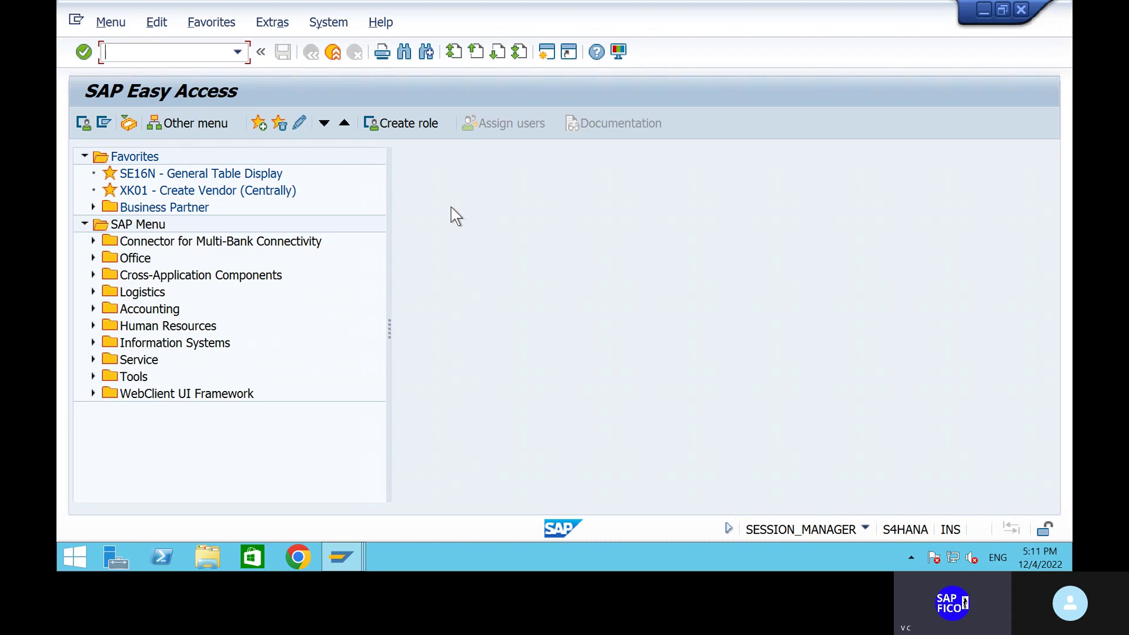
pyautogui.write('/n')
pyautogui.press('Return')
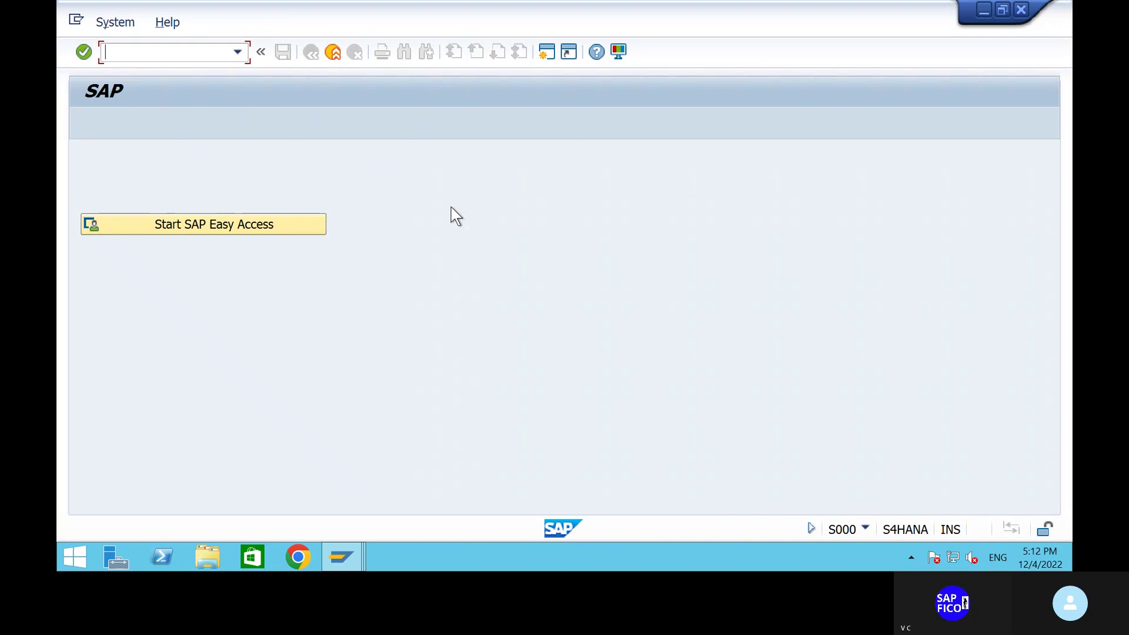
pyautogui.write('NS_CUST_CONS_CHK')
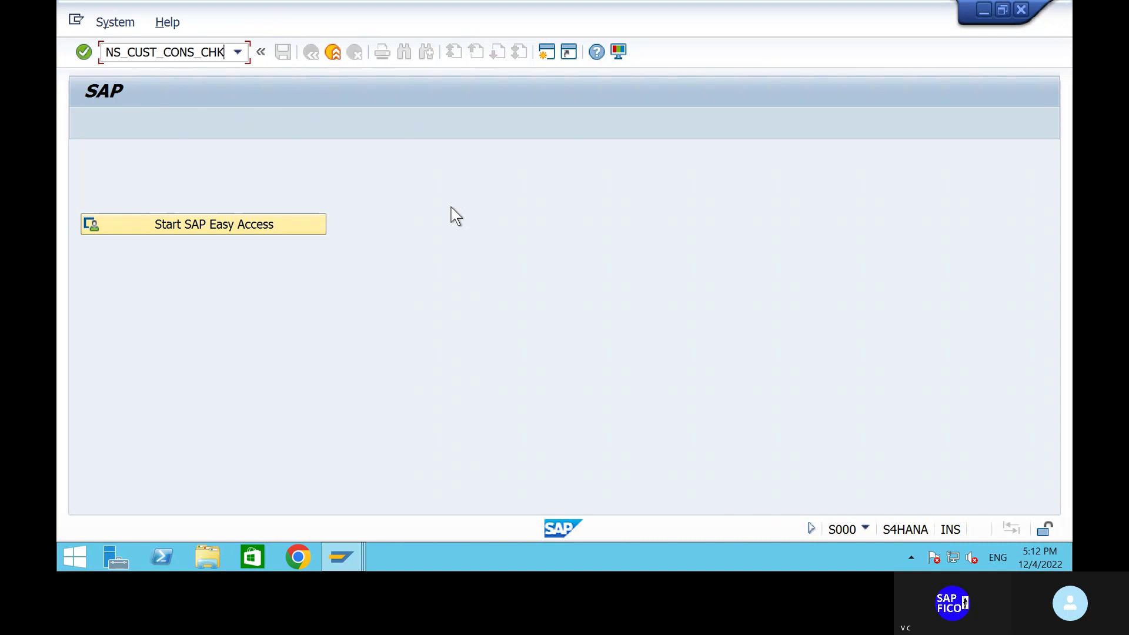
pyautogui.press('BackSpace')
pyautogui.press('BackSpace')
pyautogui.press('BackSpace')
pyautogui.press('BackSpace')
pyautogui.press('BackSpace')
pyautogui.press('BackSpace')
pyautogui.press('BackSpace')
pyautogui.press('BackSpace')
pyautogui.press('BackSpace')
pyautogui.press('BackSpace')
pyautogui.press('BackSpace')
pyautogui.press('BackSpace')
pyautogui.press('BackSpace')
pyautogui.press('BackSpace')
pyautogui.press('BackSpace')
pyautogui.press('BackSpace')
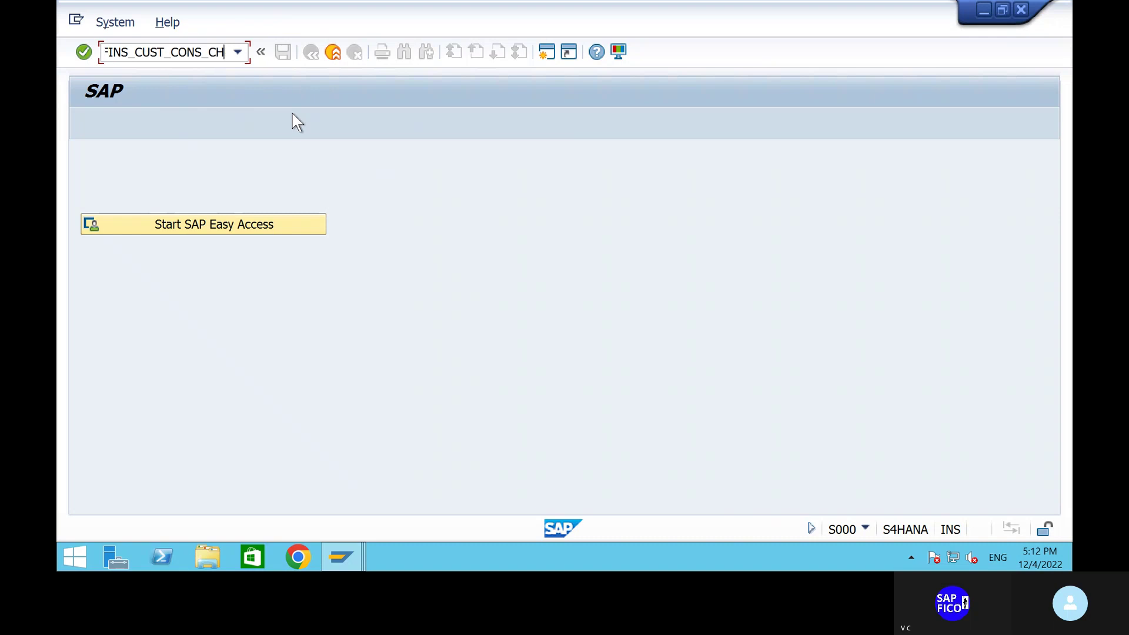
pyautogui.click(237, 52)
pyautogui.hotkey('ctrl', 'c')
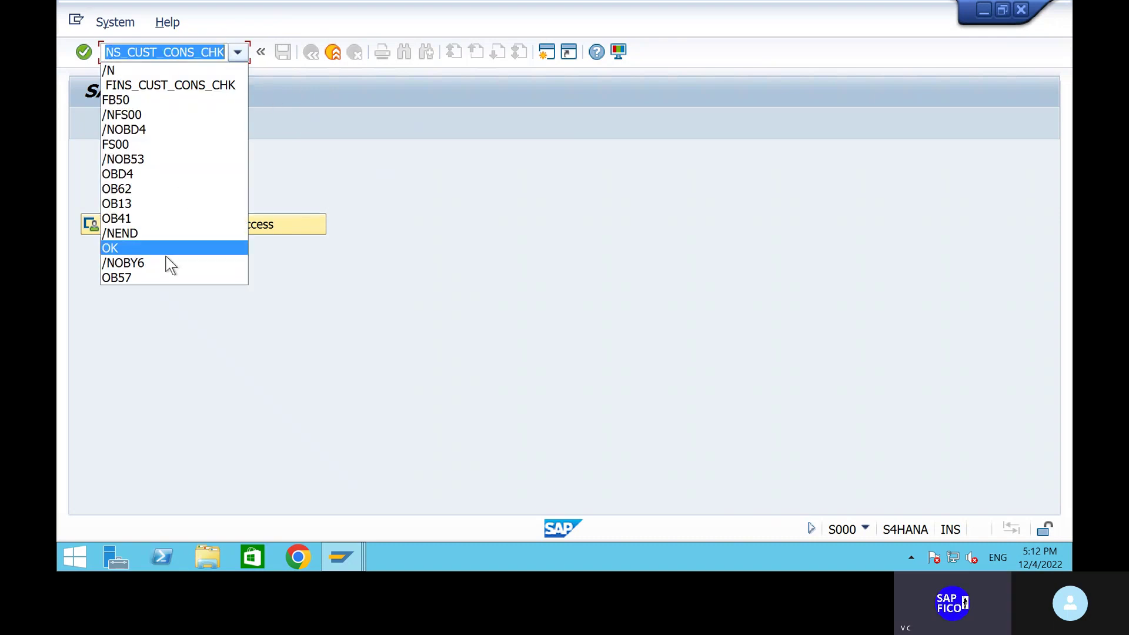
pyautogui.click(340, 160)
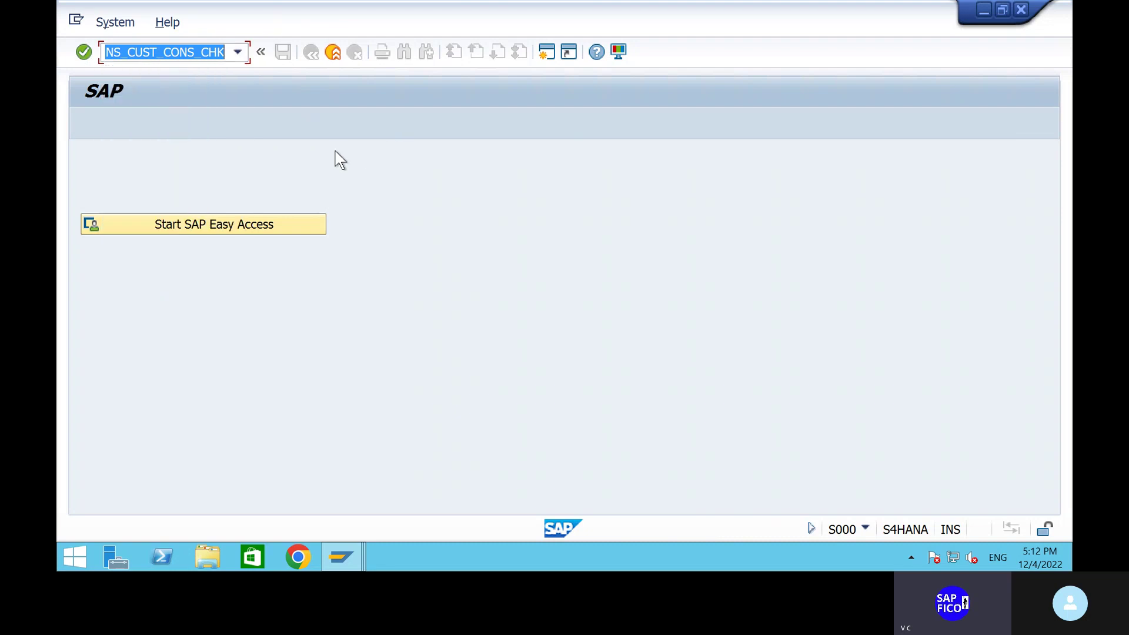
pyautogui.press('BackSpace')
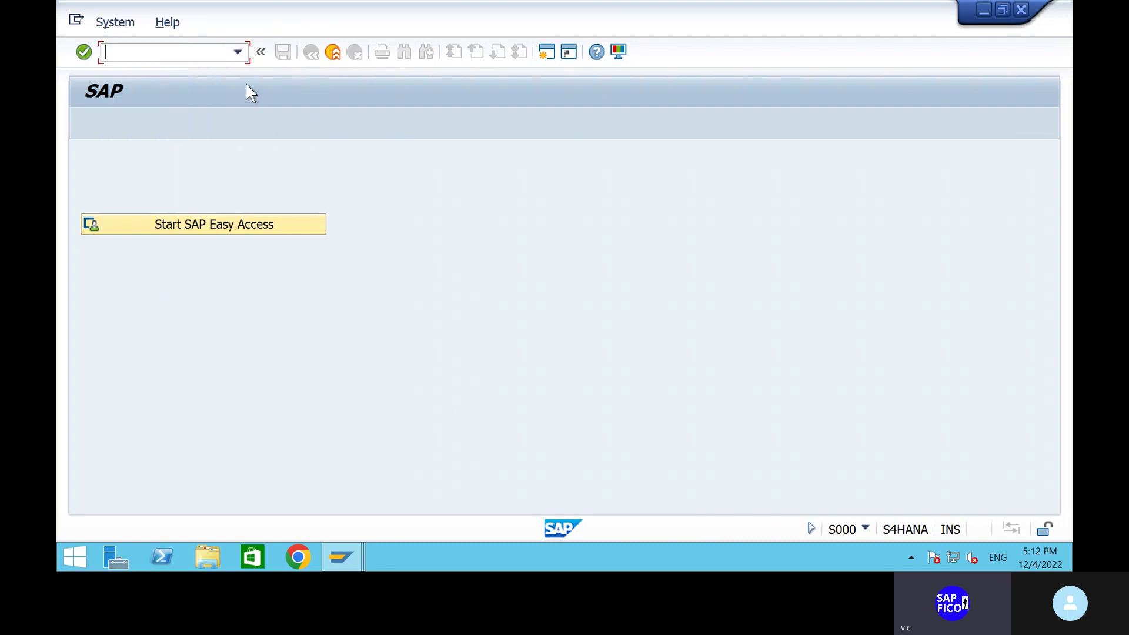
pyautogui.hotkey('ctrl', 'v')
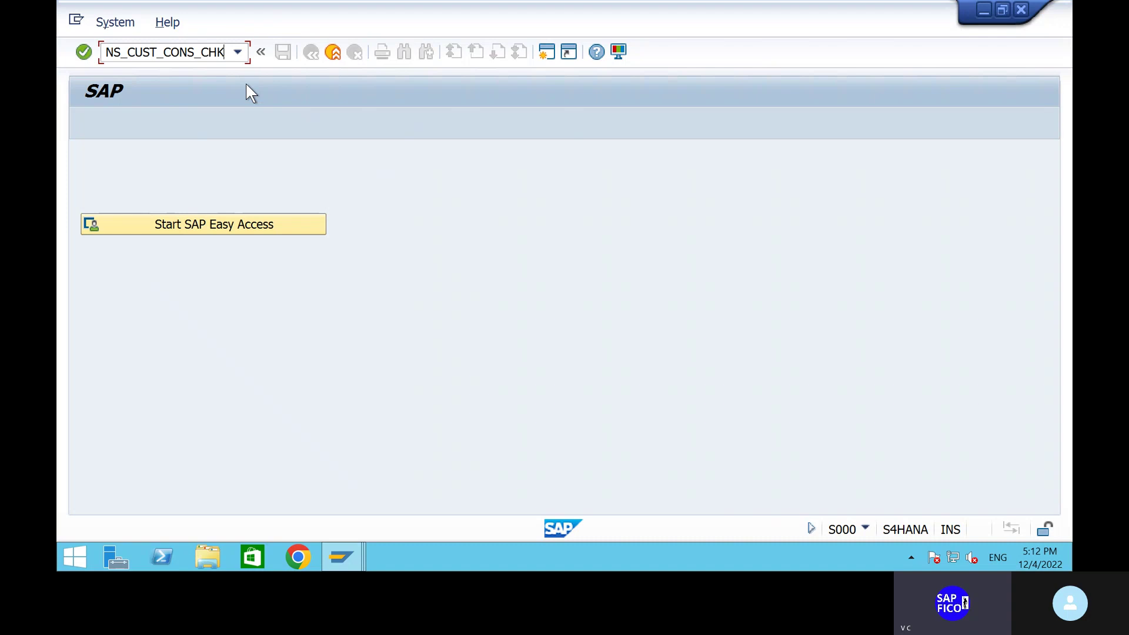
pyautogui.press('BackSpace')
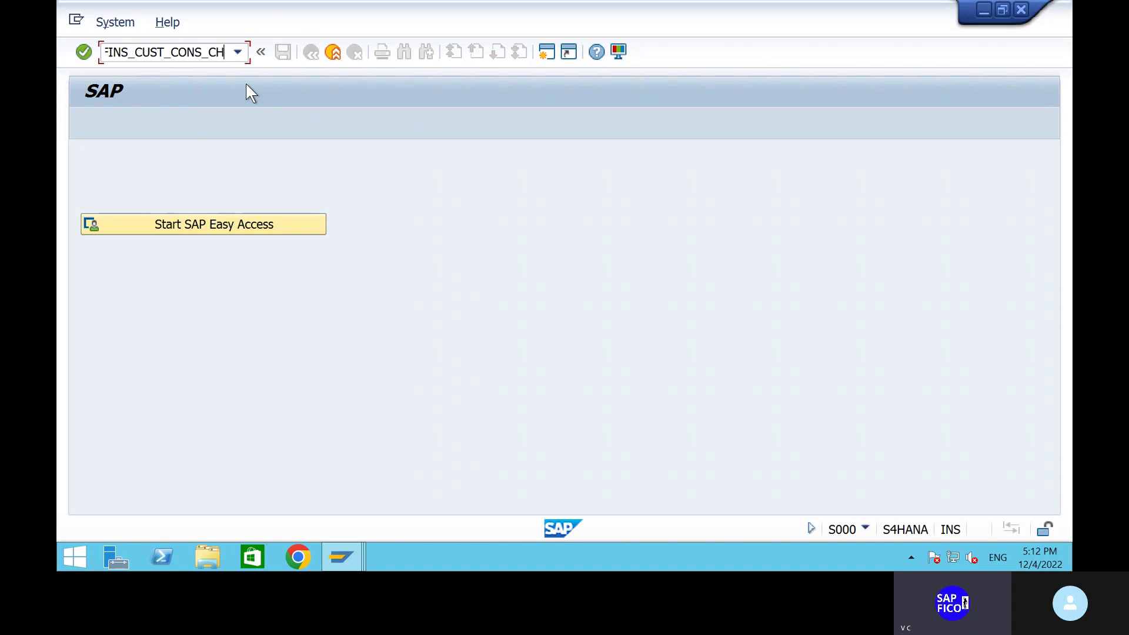
pyautogui.press('BackSpace')
pyautogui.press('BackSpace')
pyautogui.press('BackSpace')
pyautogui.press('BackSpace')
pyautogui.press('BackSpace')
pyautogui.press('BackSpace')
pyautogui.press('BackSpace')
pyautogui.press('BackSpace')
pyautogui.press('BackSpace')
pyautogui.press('BackSpace')
pyautogui.press('BackSpace')
pyautogui.press('BackSpace')
pyautogui.press('BackSpace')
pyautogui.press('BackSpace')
pyautogui.press('BackSpace')
pyautogui.press('BackSpace')
pyautogui.press('BackSpace')
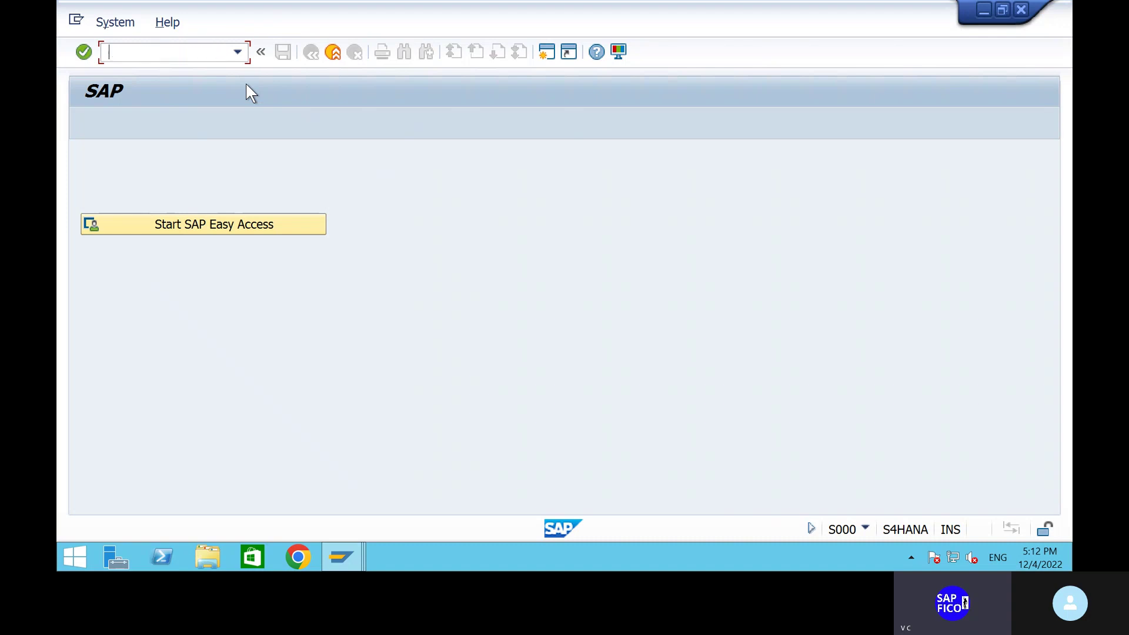
# Start transaction FB50 for company code SHIP and set the document header text to RENT INVOICE.
pyautogui.write('FB50')
pyautogui.press('Return')
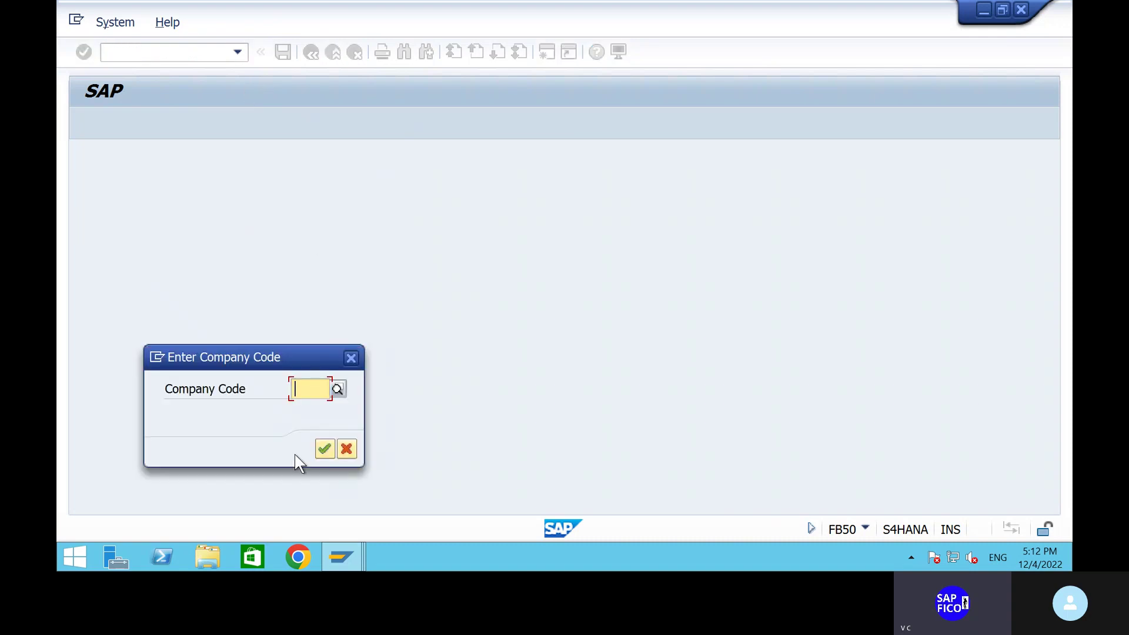
pyautogui.write('SBIP')
pyautogui.press('Return')
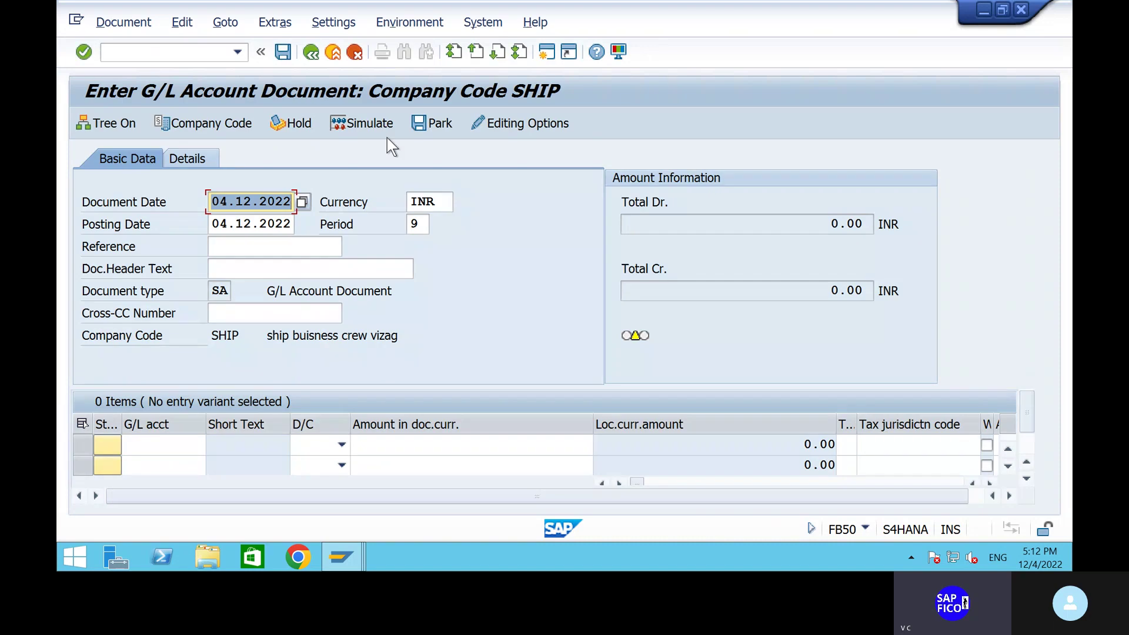
pyautogui.click(252, 271)
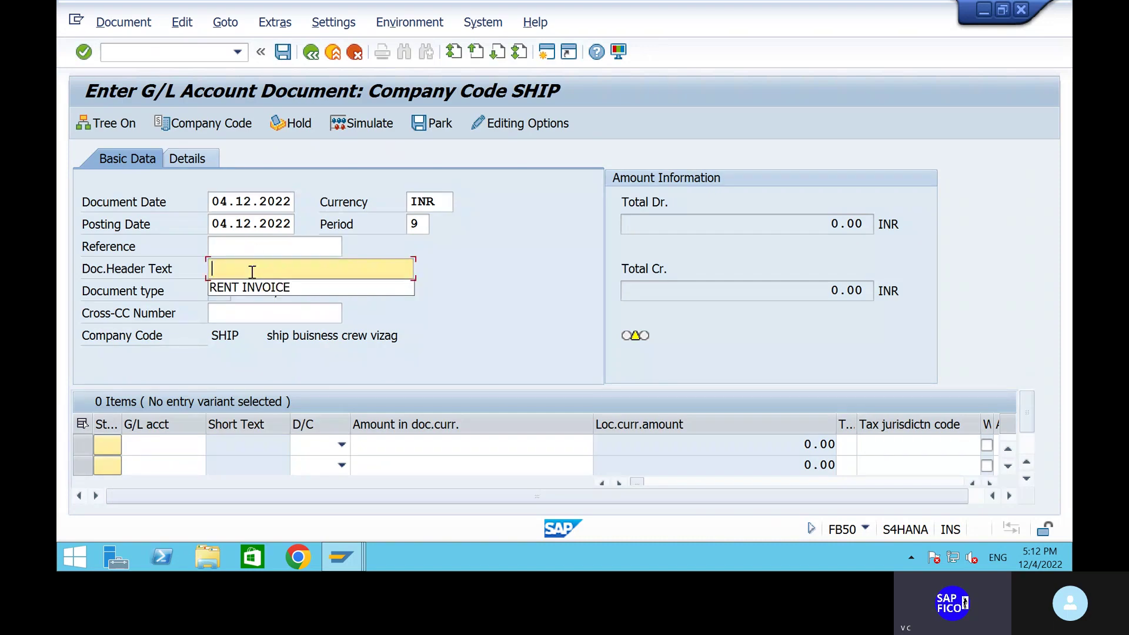
pyautogui.click(247, 285)
# Enter G/L account 400300 on the first line item and 200100 on the second.
pyautogui.click(169, 450)
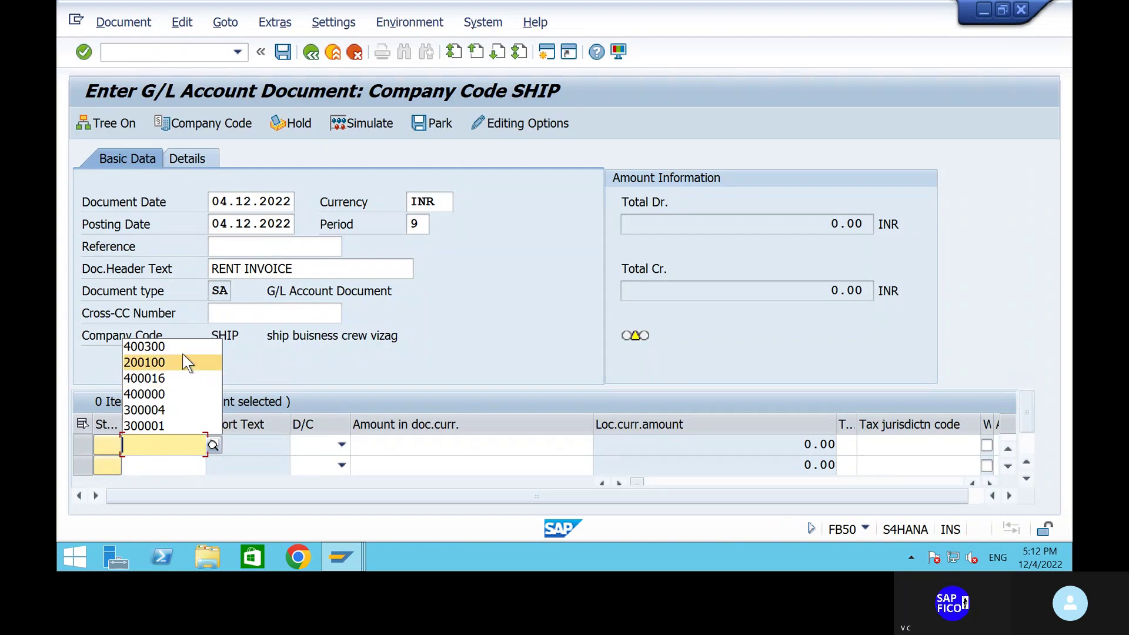
pyautogui.click(181, 347)
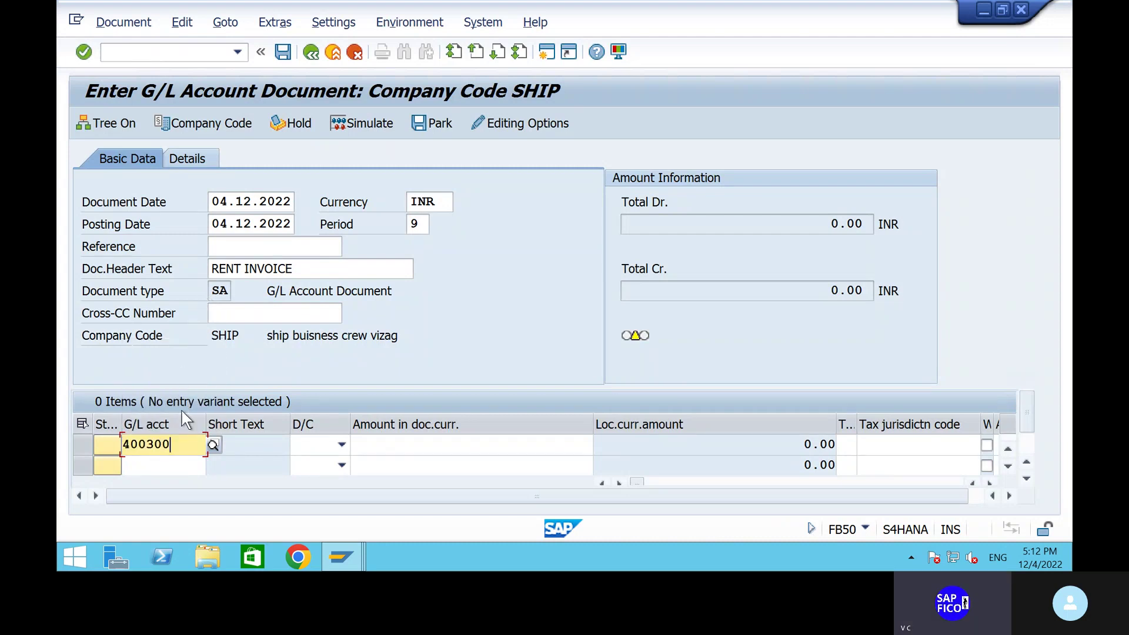
pyautogui.click(170, 468)
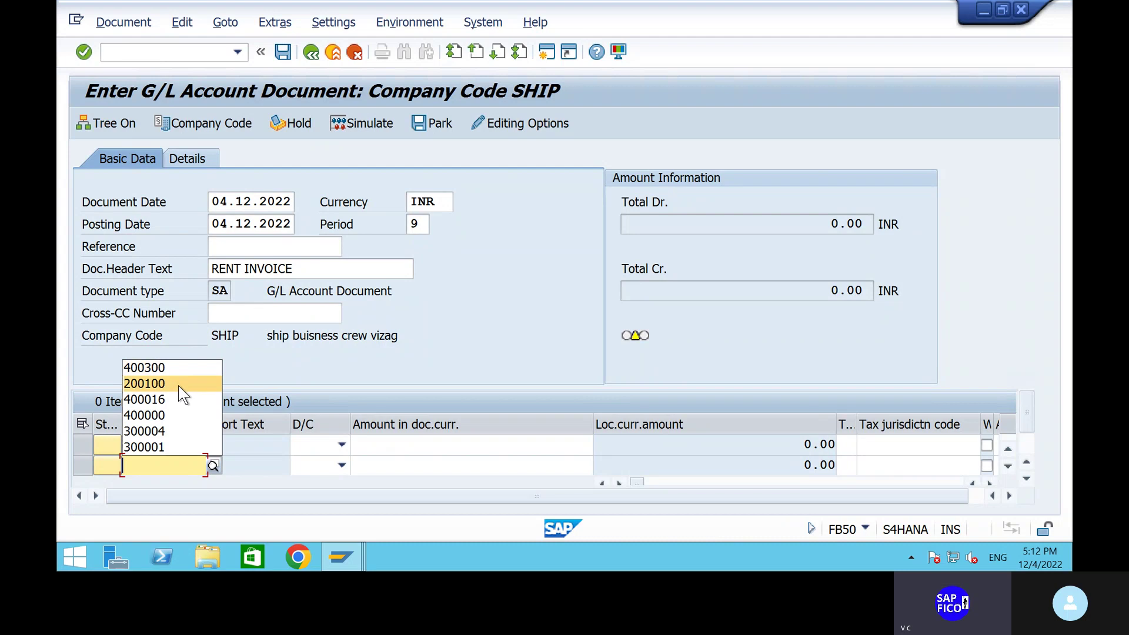
pyautogui.click(178, 386)
# Mark the 400300 rent line as debit and the 200100 bank line as credit.
pyautogui.click(340, 446)
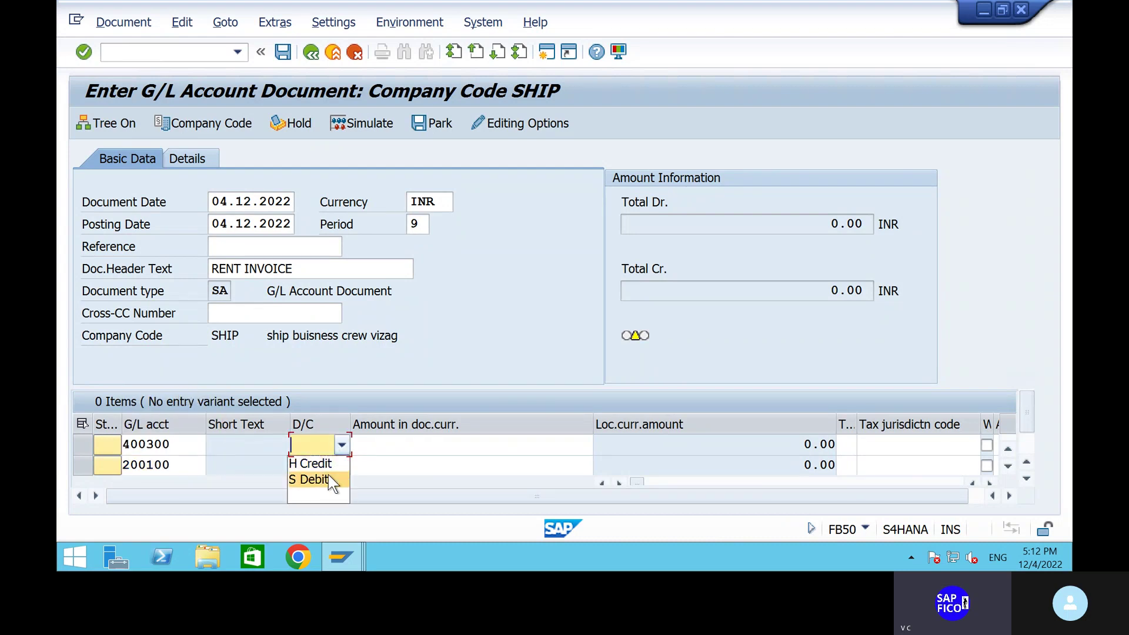
pyautogui.click(329, 477)
pyautogui.click(340, 465)
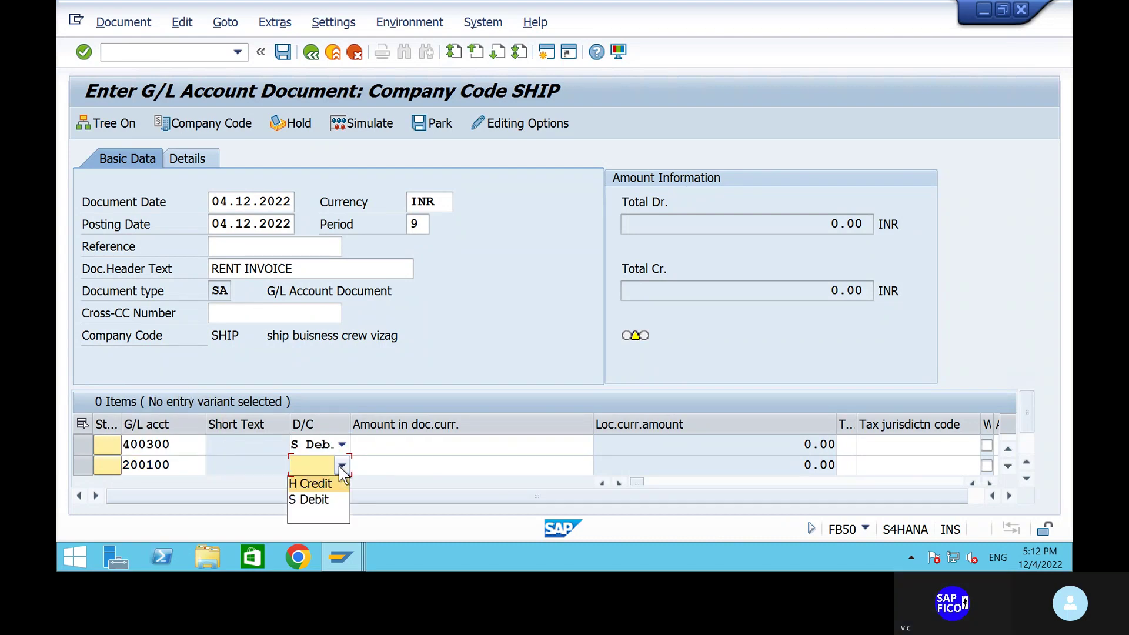
pyautogui.click(321, 484)
# Enter a document currency amount of 5000 on both line items.
pyautogui.click(431, 444)
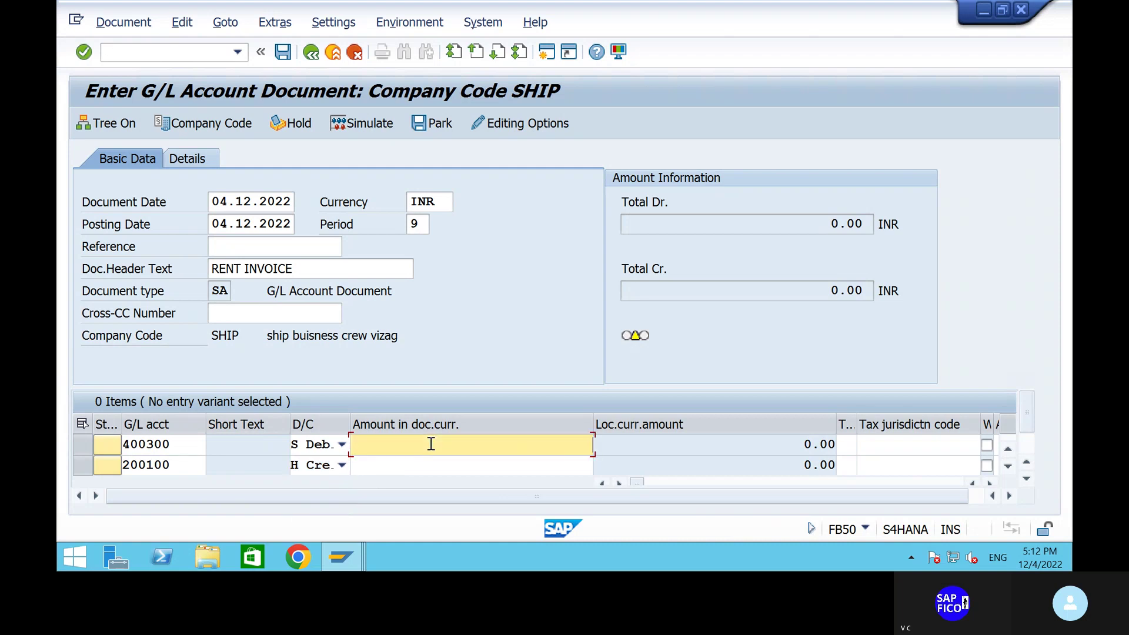
pyautogui.write('5')
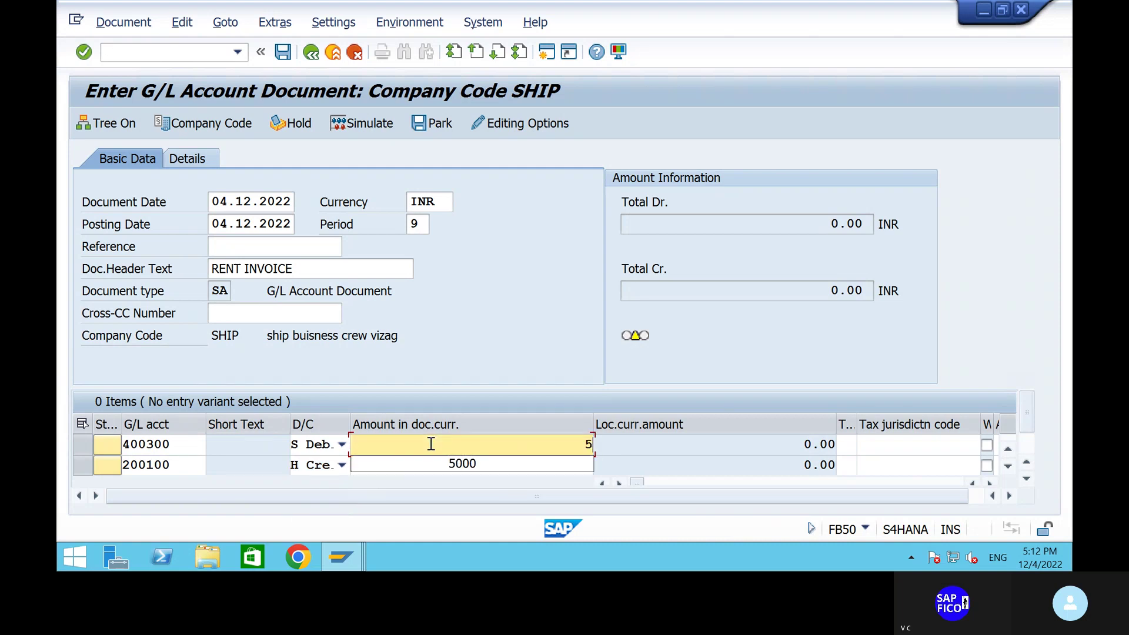
pyautogui.click(459, 466)
pyautogui.click(459, 466)
pyautogui.write('5000')
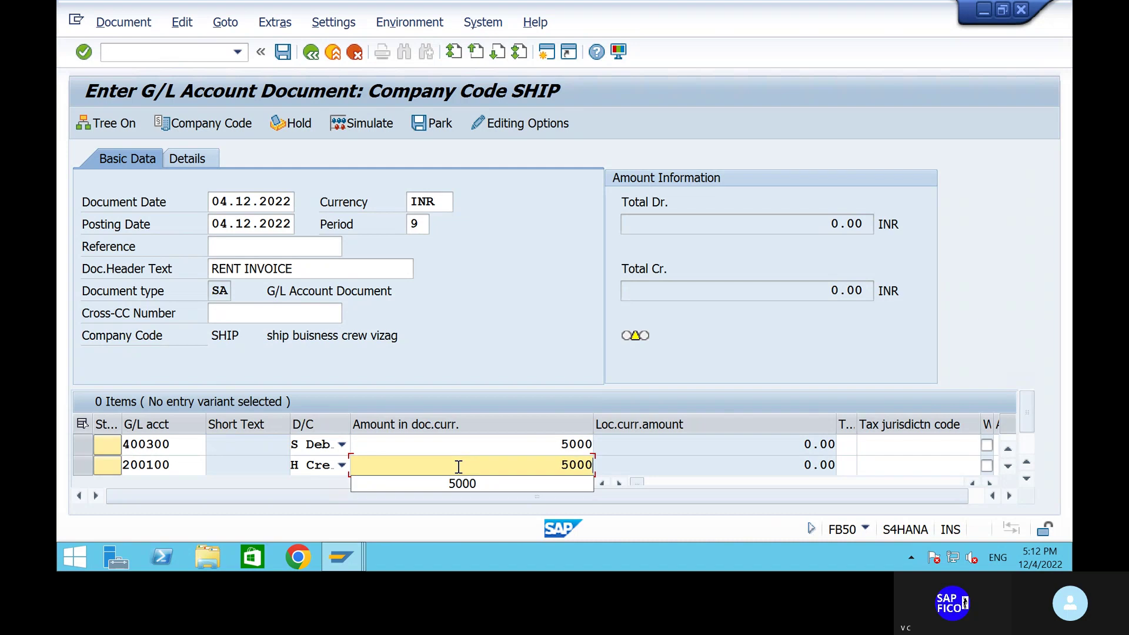
# Confirm the line items, simulate the rent invoice document and try to post it.
pyautogui.press('Return')
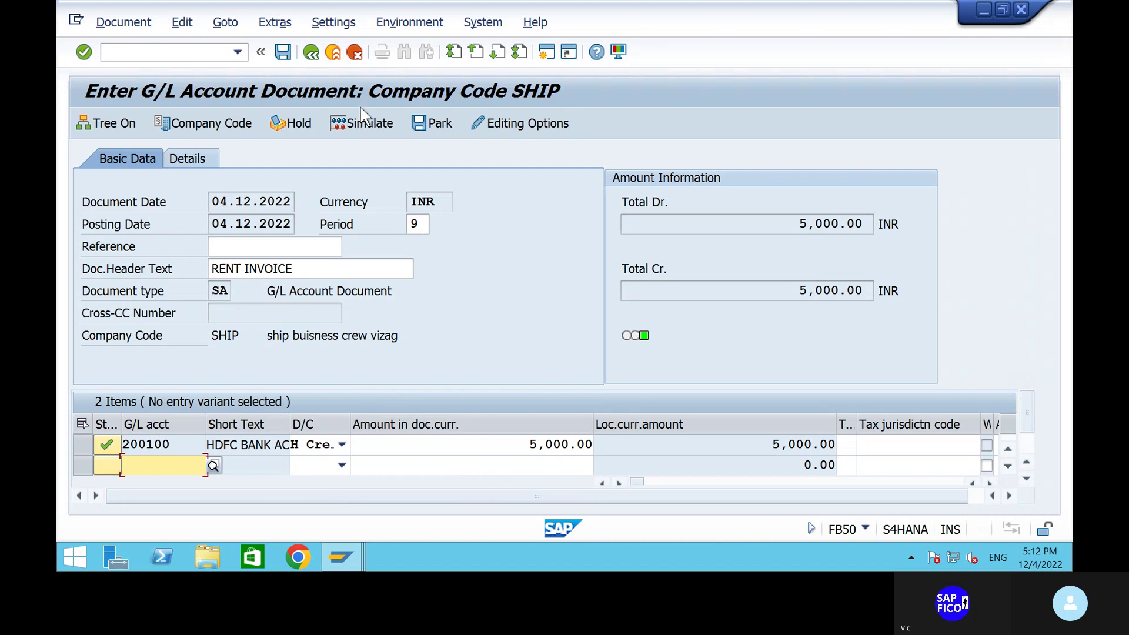
pyautogui.click(366, 122)
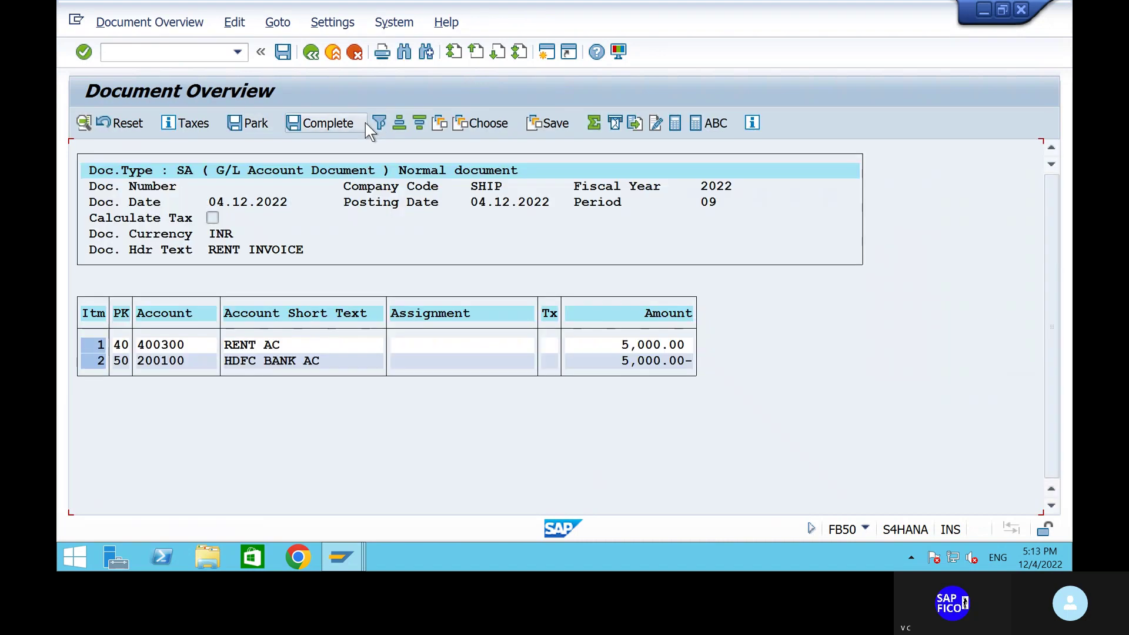
pyautogui.click(282, 57)
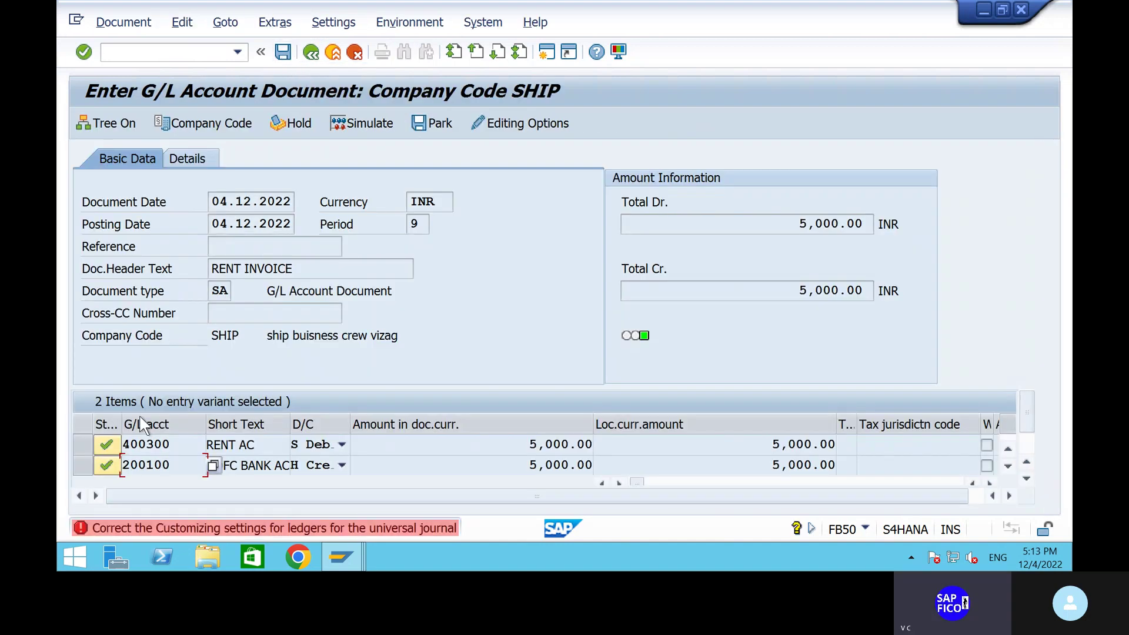
# Read the long text of the ledger Customizing error and end the transaction with /N.
pyautogui.click(81, 529)
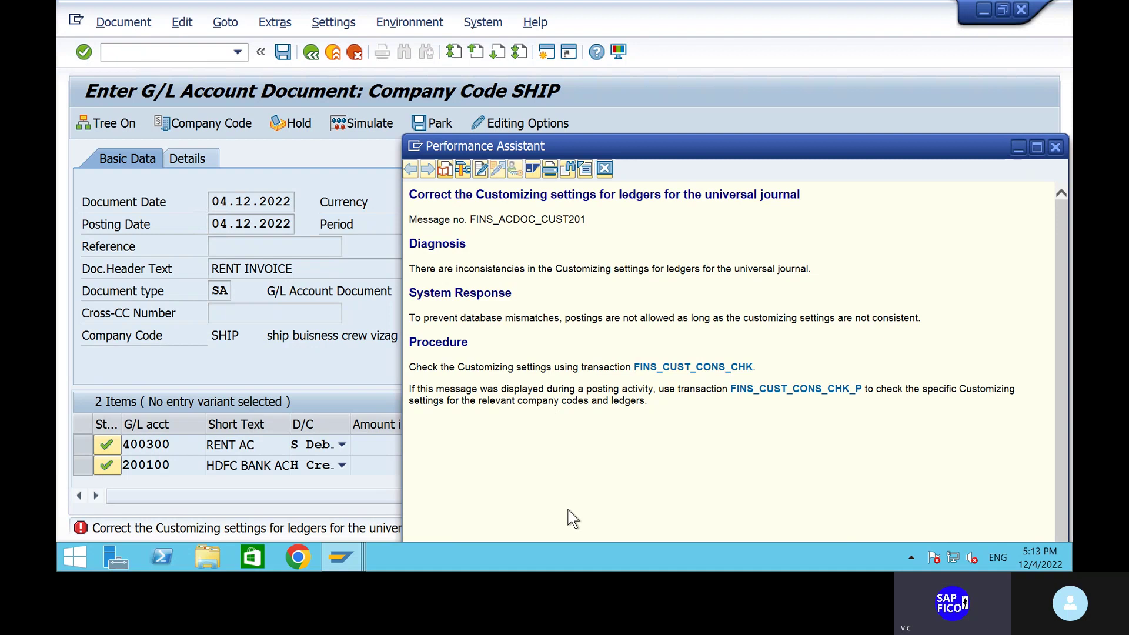
pyautogui.click(758, 97)
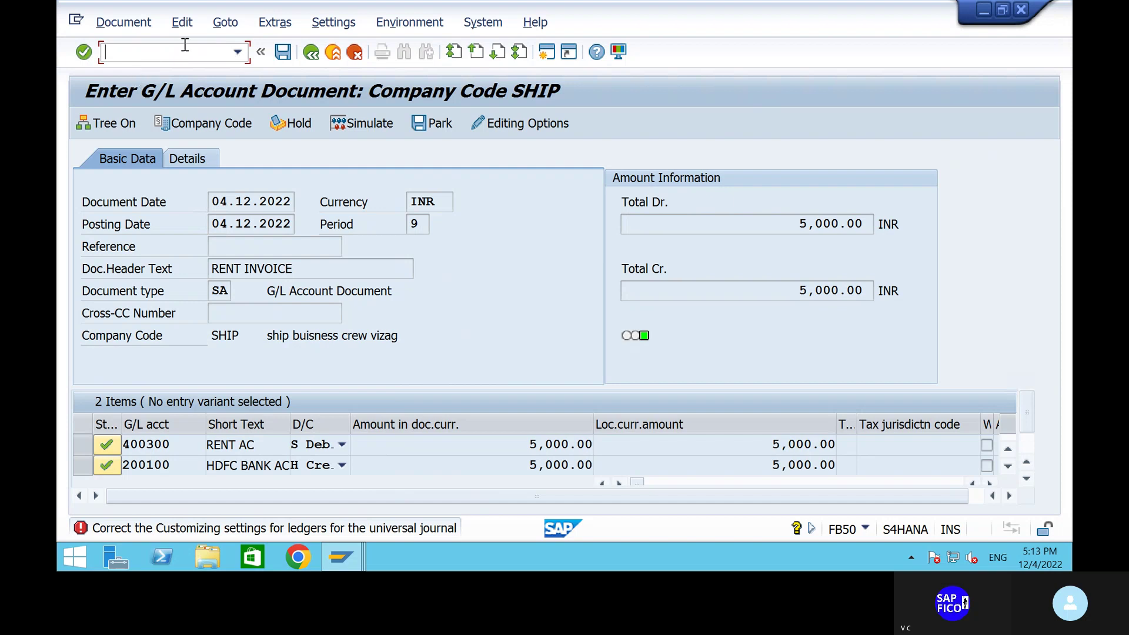
pyautogui.write('/N')
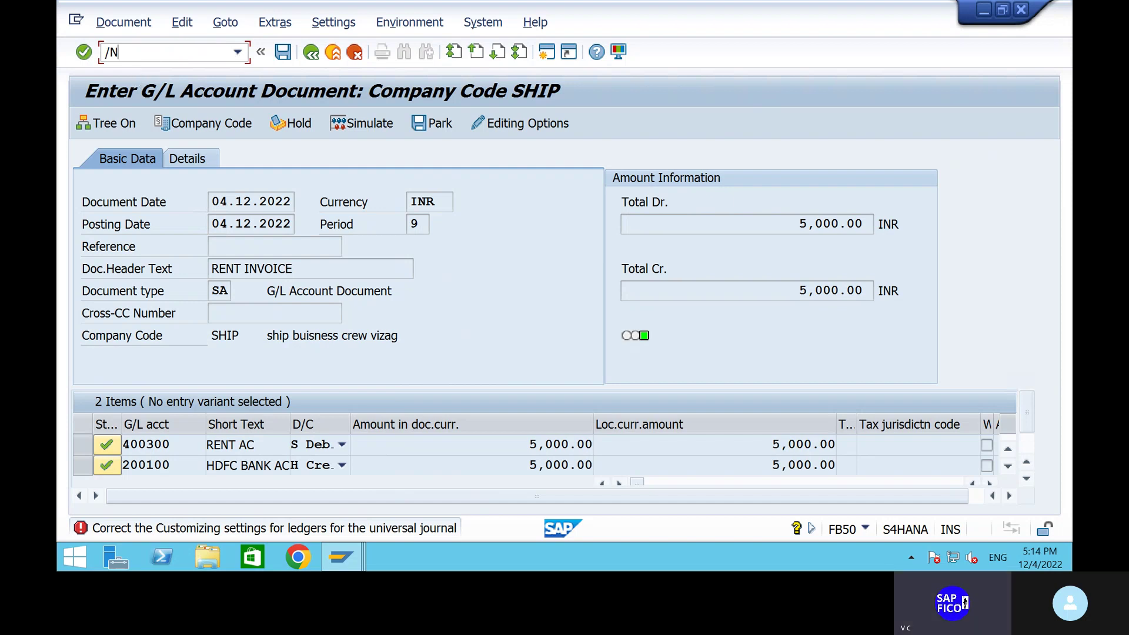
pyautogui.press('Return')
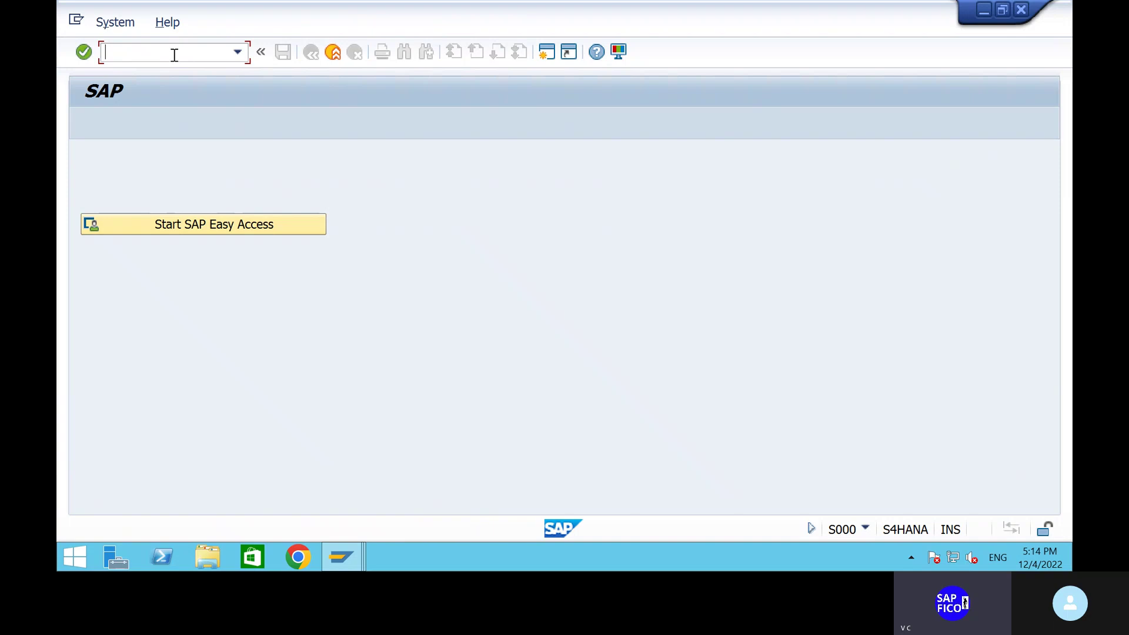
# Start transaction OBBP and look up the posting period variant assigned to company code SHIP.
pyautogui.write('OBBP')
pyautogui.press('Return')
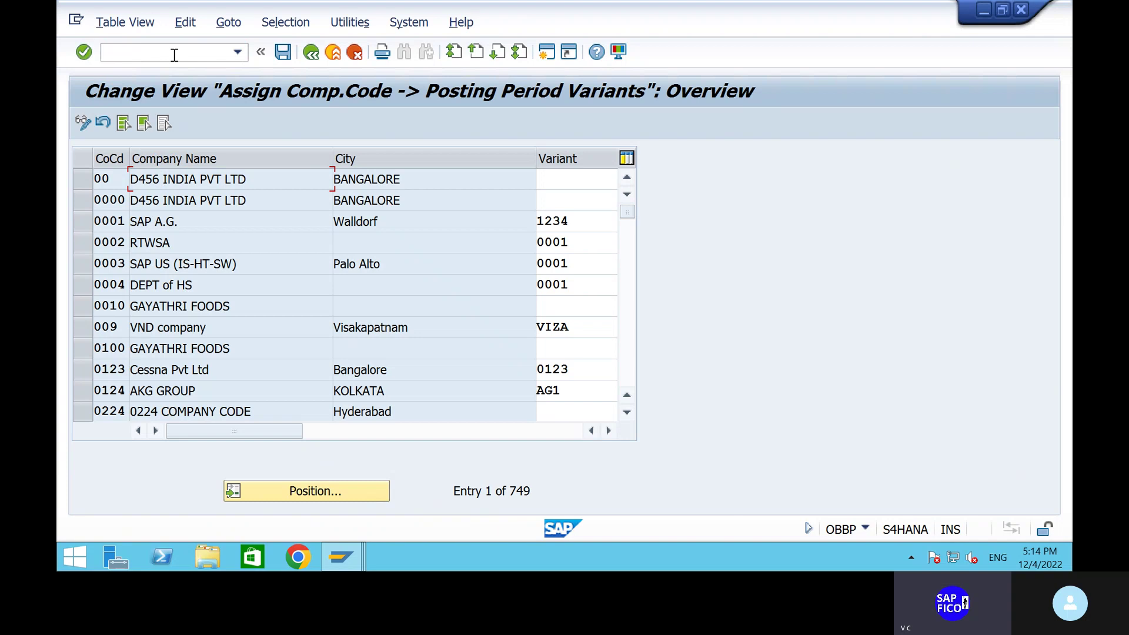
pyautogui.click(283, 495)
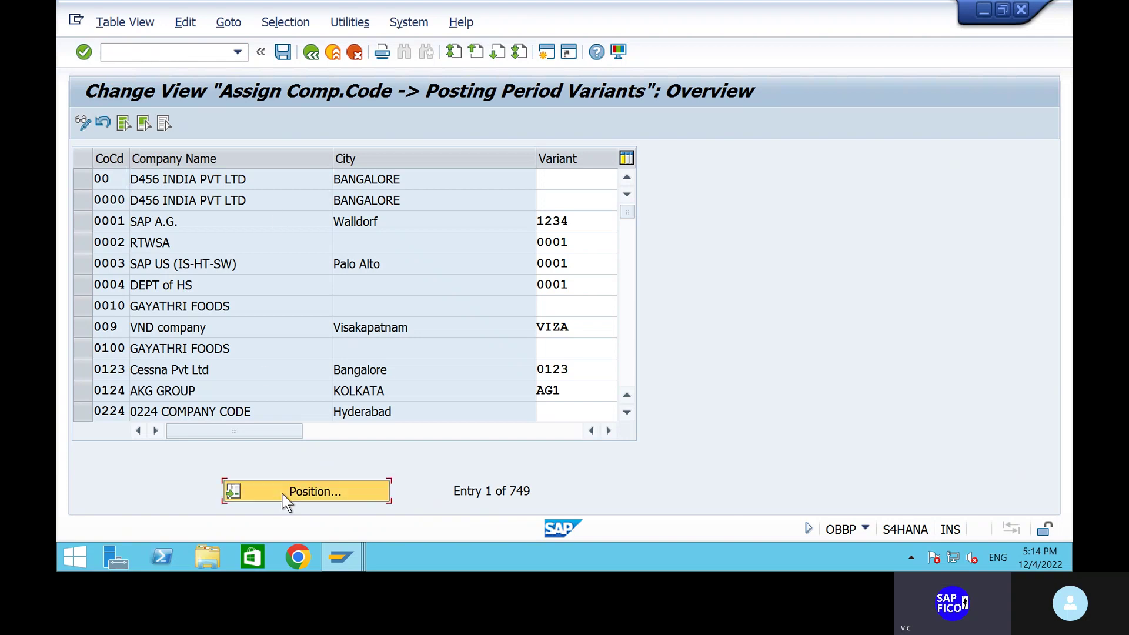
pyautogui.write('SHIP')
pyautogui.press('Return')
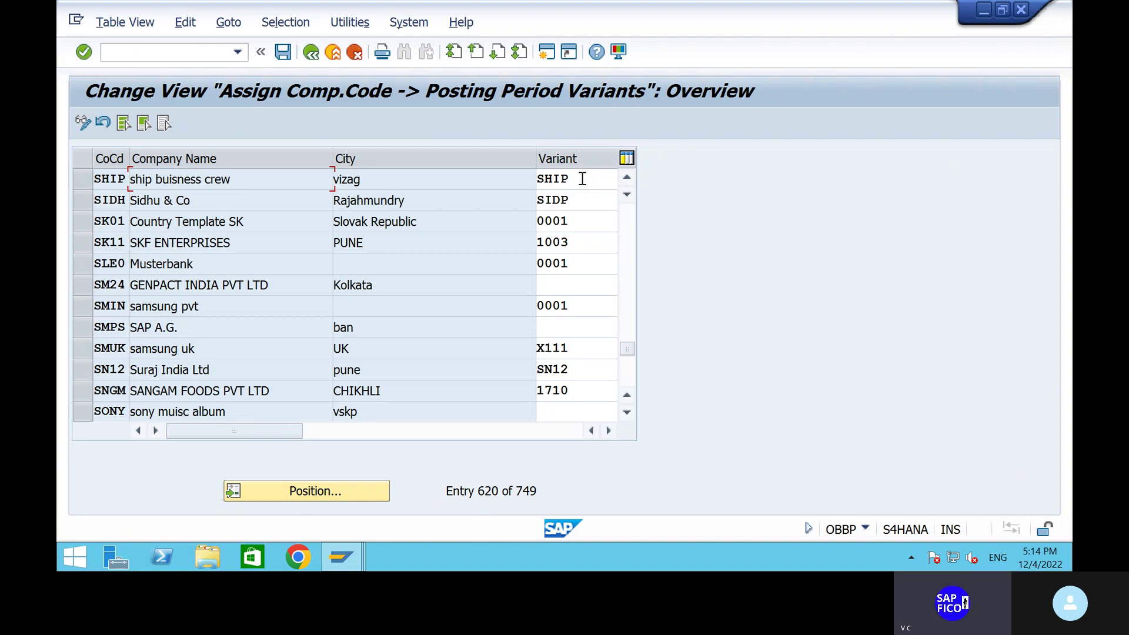
# Display the posting periods of variant SHIP in transaction OB52, and end the transaction with /N.
pyautogui.click(193, 53)
pyautogui.write('/NOB')
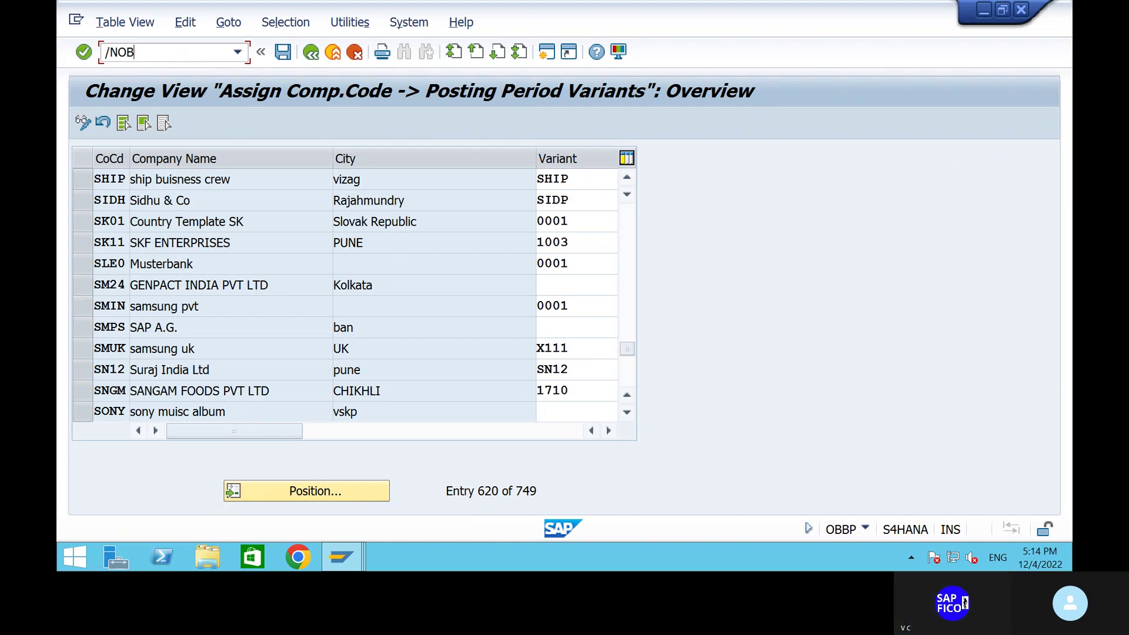
pyautogui.write('52')
pyautogui.press('Return')
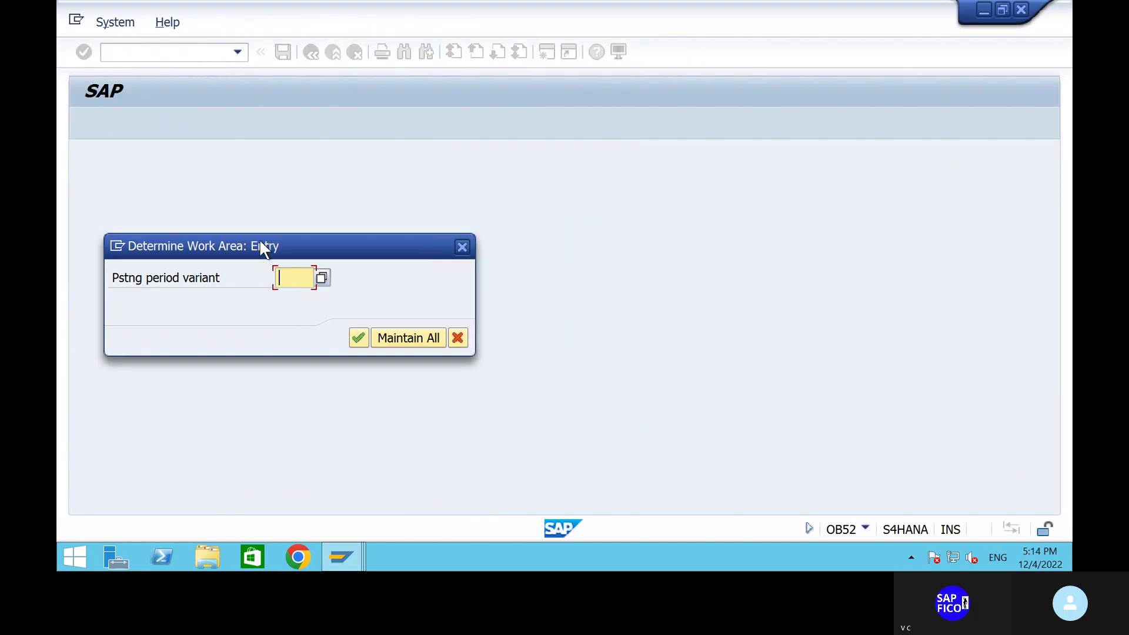
pyautogui.write('SH')
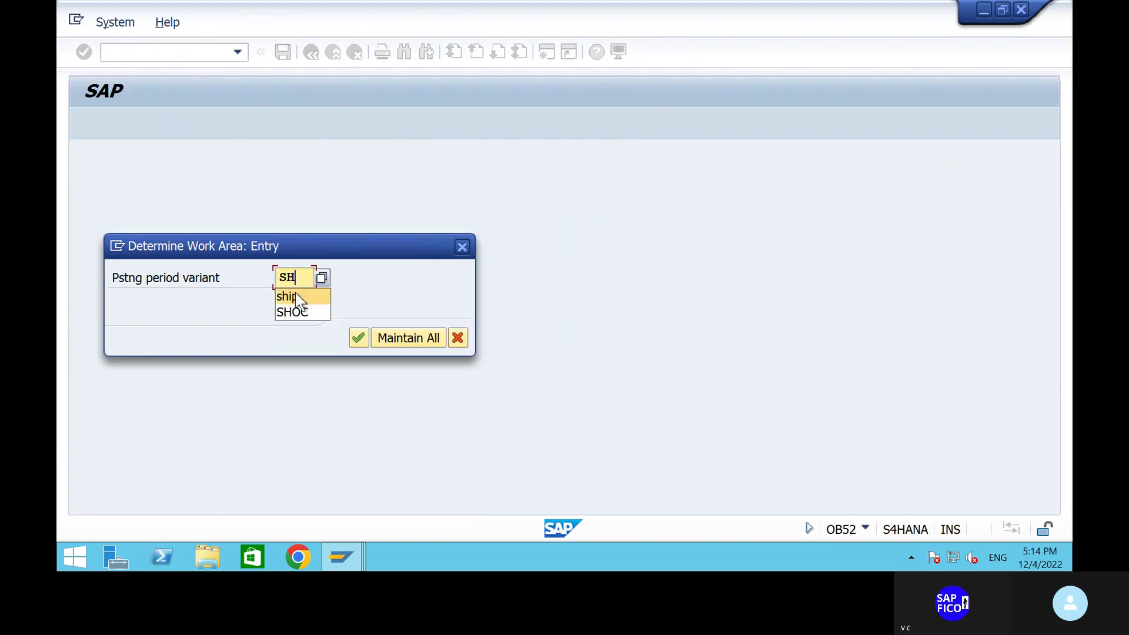
pyautogui.click(295, 296)
pyautogui.click(356, 339)
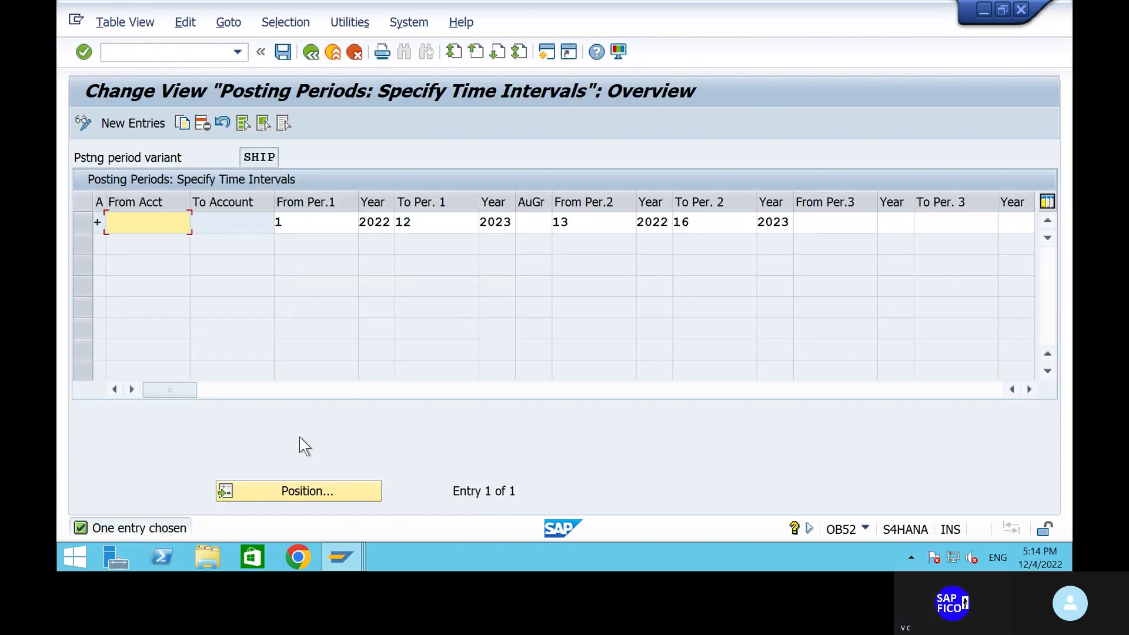
pyautogui.click(196, 52)
pyautogui.write('/')
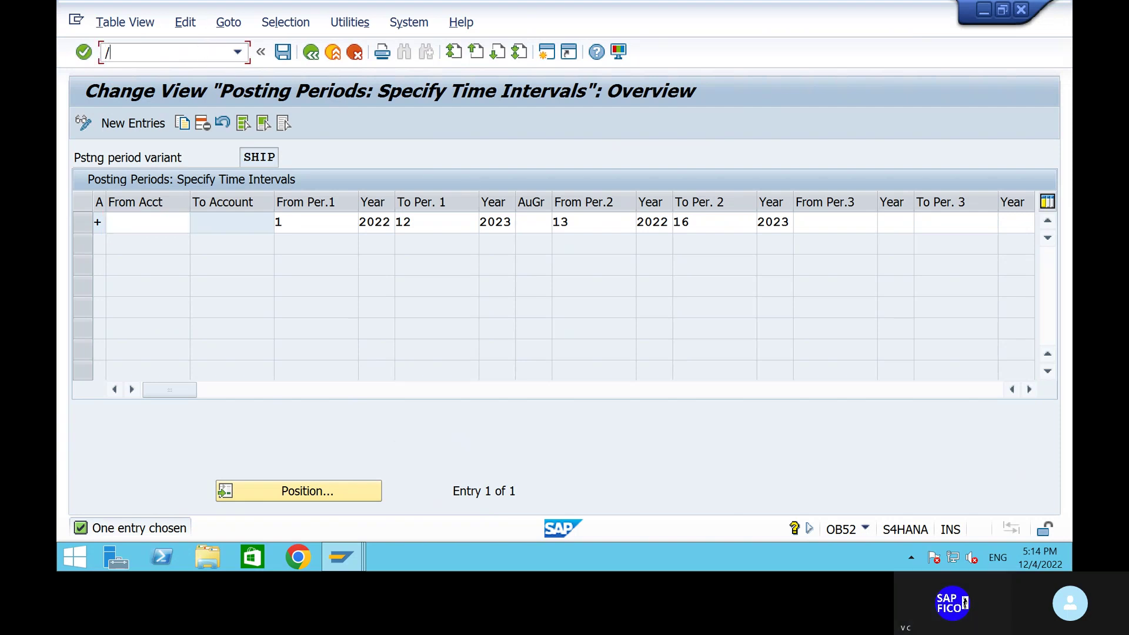
pyautogui.write('N')
pyautogui.press('Return')
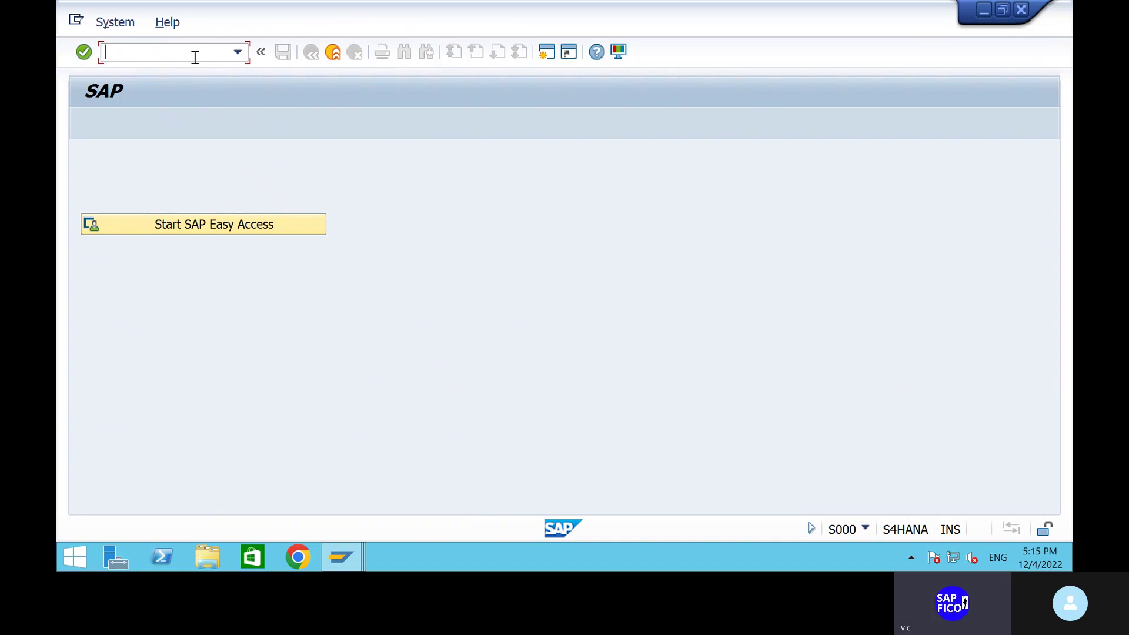
pyautogui.write('FB50')
pyautogui.press('BackSpace')
pyautogui.press('BackSpace')
pyautogui.press('BackSpace')
pyautogui.press('BackSpace')
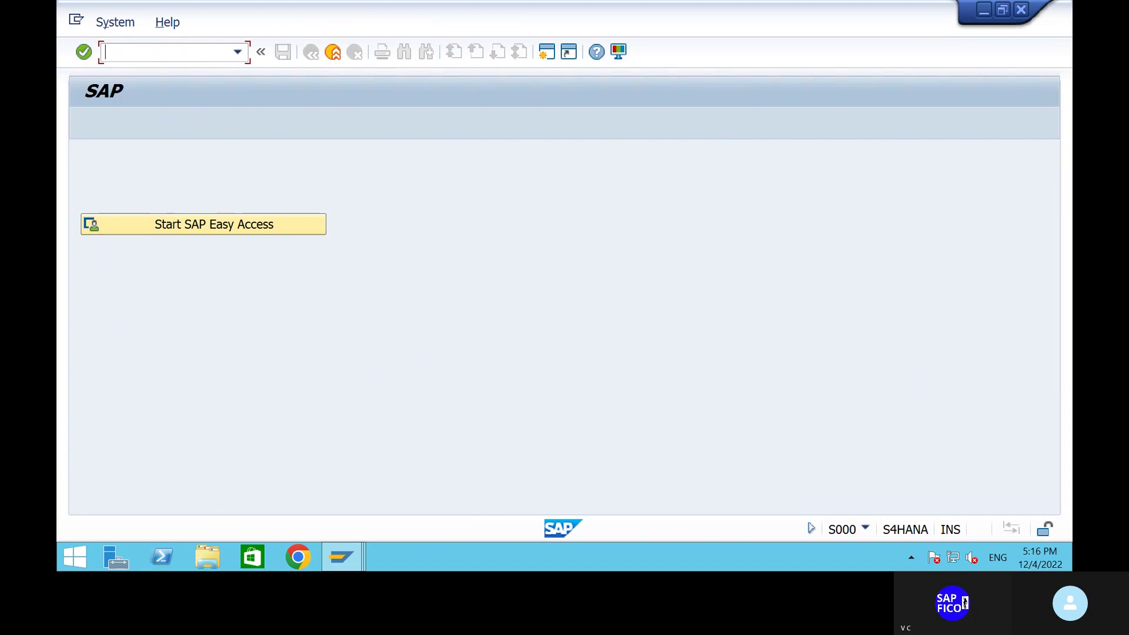
pyautogui.write('`')
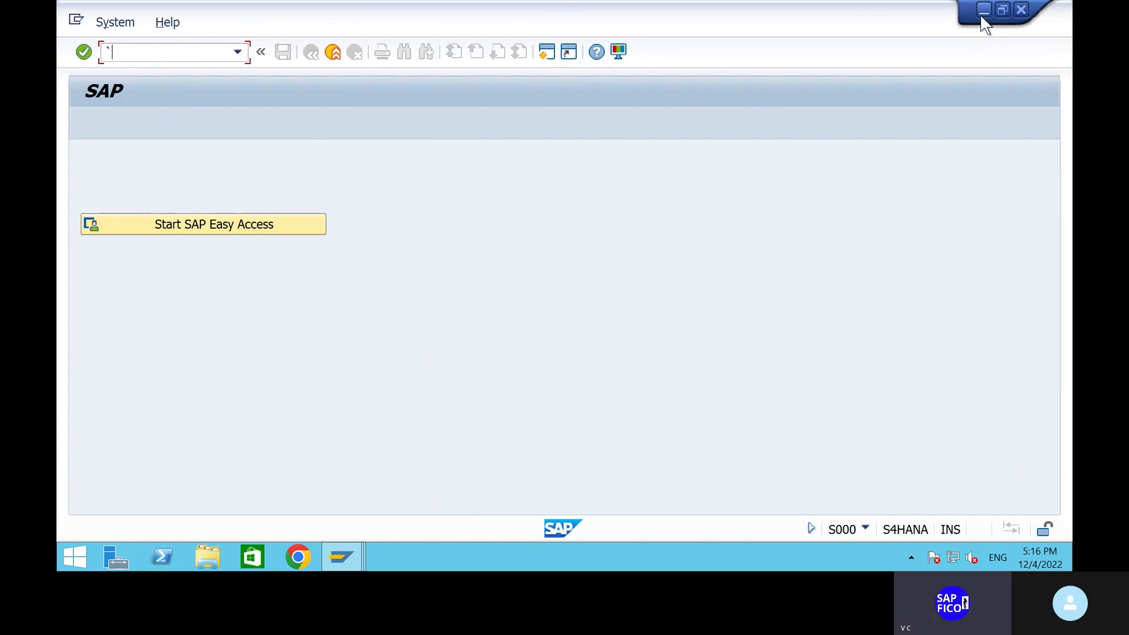
pyautogui.press('BackSpace')
# Start transaction FINSC_LEDGER and dismiss the consistency check messages to reach the ledger overview.
pyautogui.write('FINSC_LEDGER')
pyautogui.press('Return')
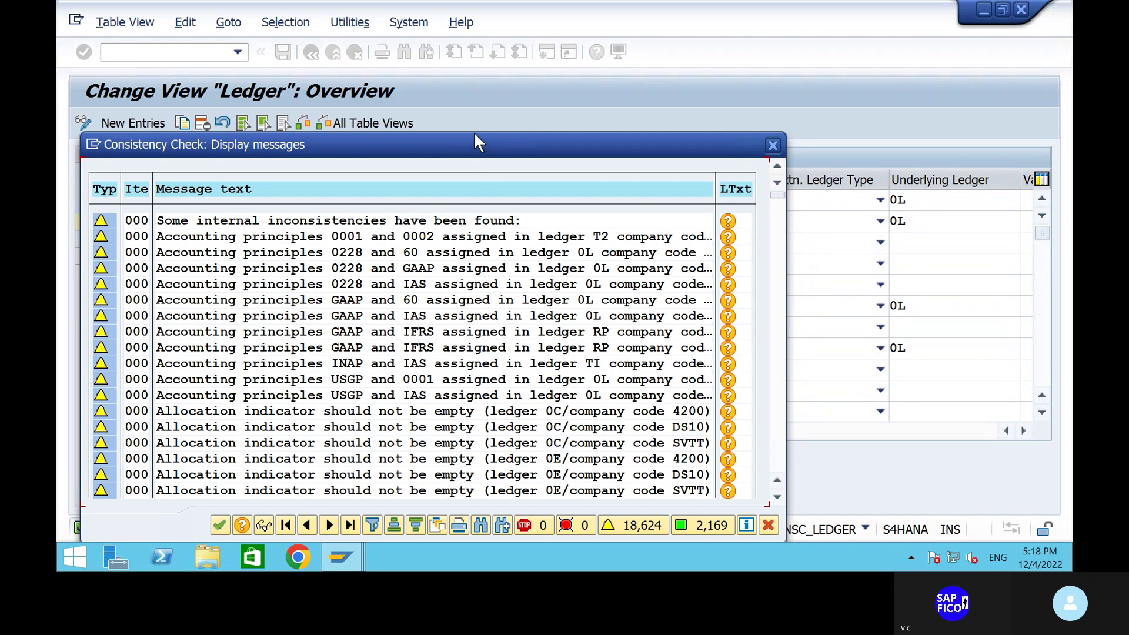
pyautogui.moveTo(475, 134); pyautogui.dragTo(548, 41)
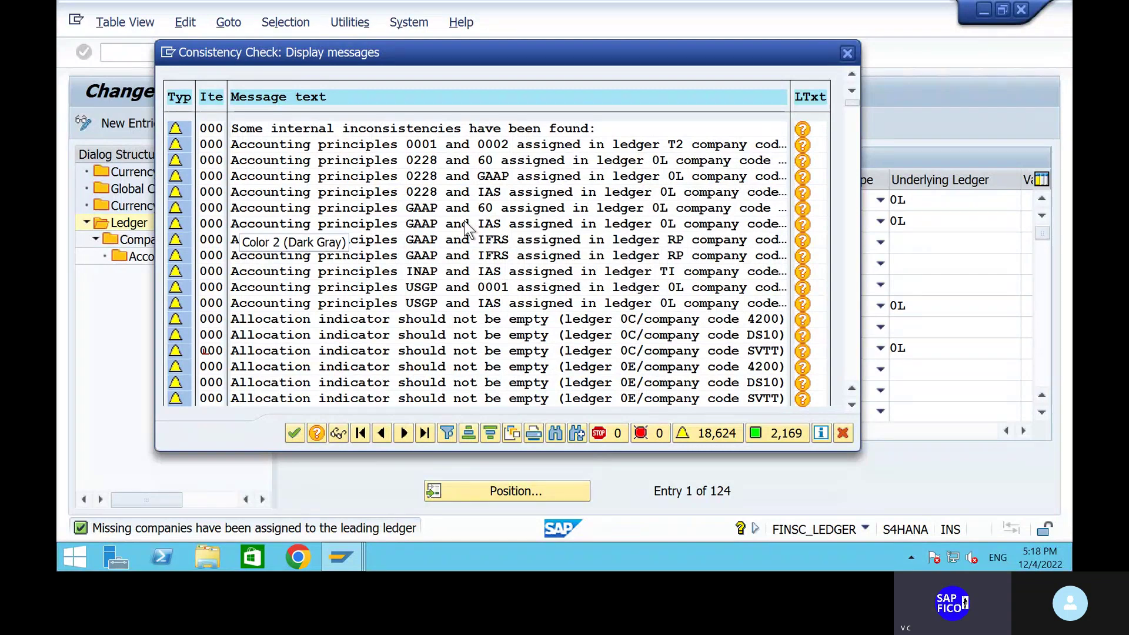
pyautogui.click(295, 434)
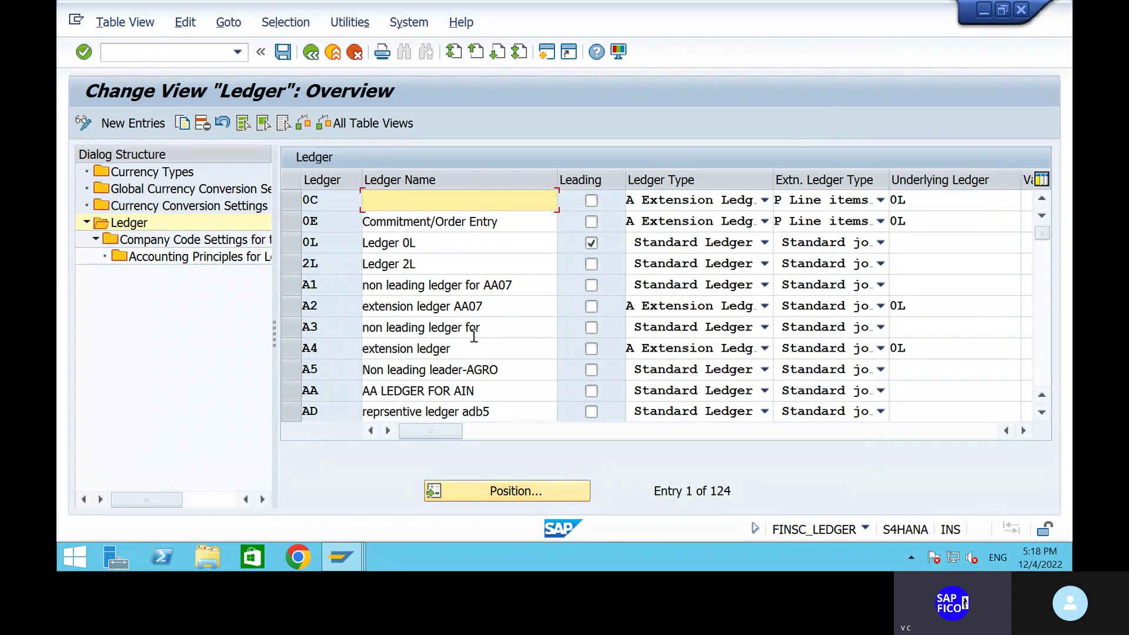
# Browse the ledger overview and position the list on ledger OL.
pyautogui.click(292, 249)
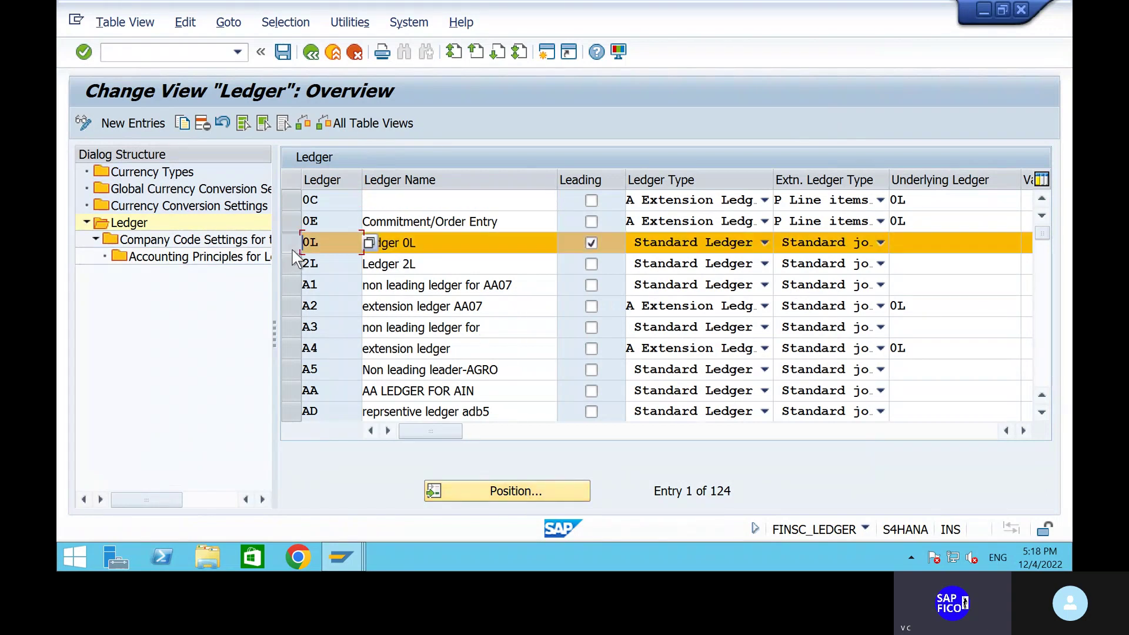
pyautogui.click(292, 250)
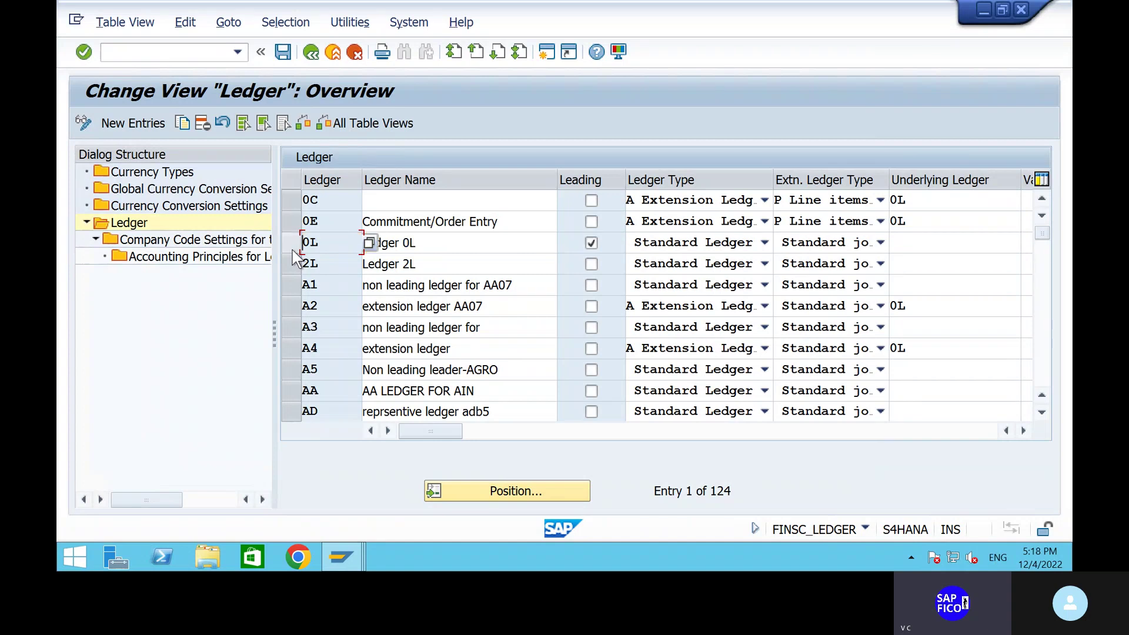
pyautogui.click(1043, 292)
pyautogui.click(1041, 294)
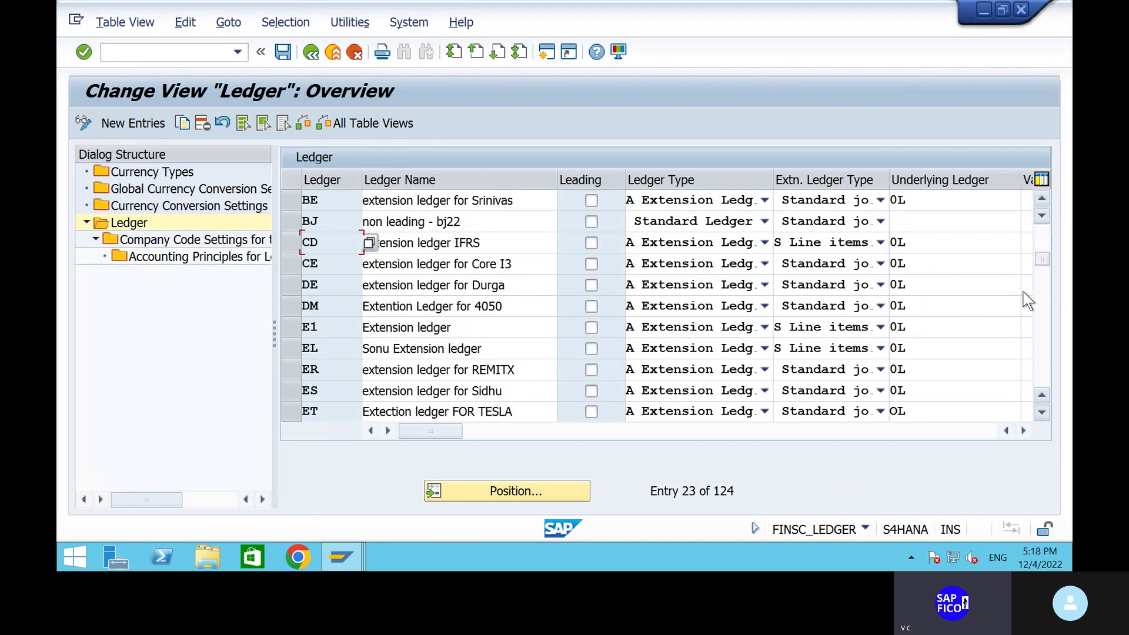
pyautogui.click(504, 491)
pyautogui.write('0L')
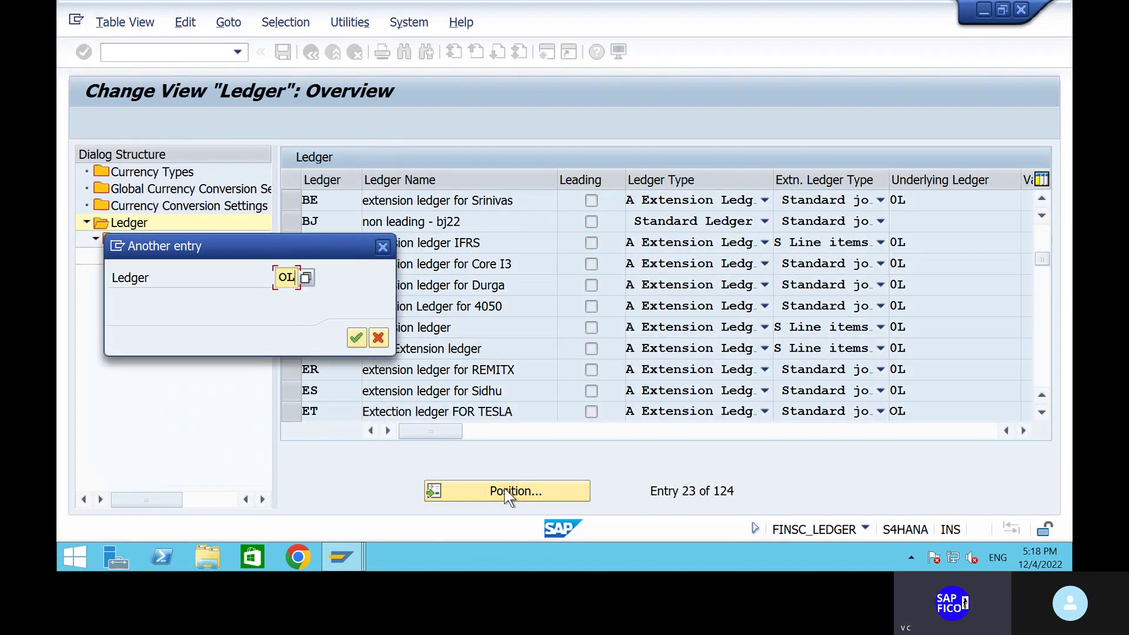
pyautogui.press('Return')
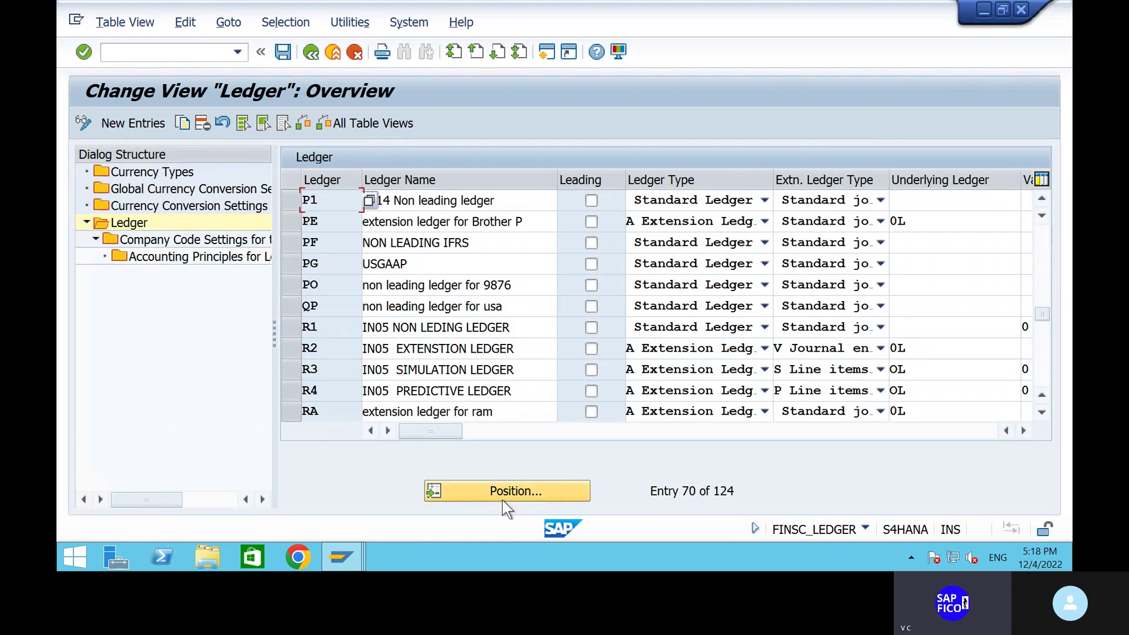
# Browse the ledger overview back to its first entries to find the leading ledger.
pyautogui.click(1041, 254)
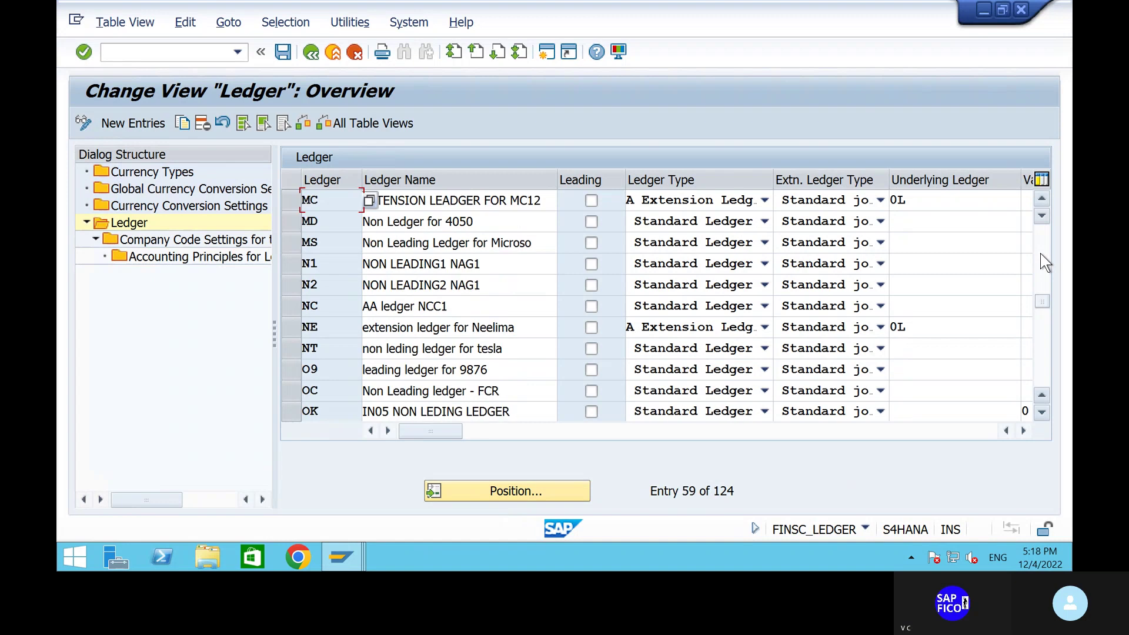
pyautogui.click(1040, 252)
pyautogui.click(1040, 253)
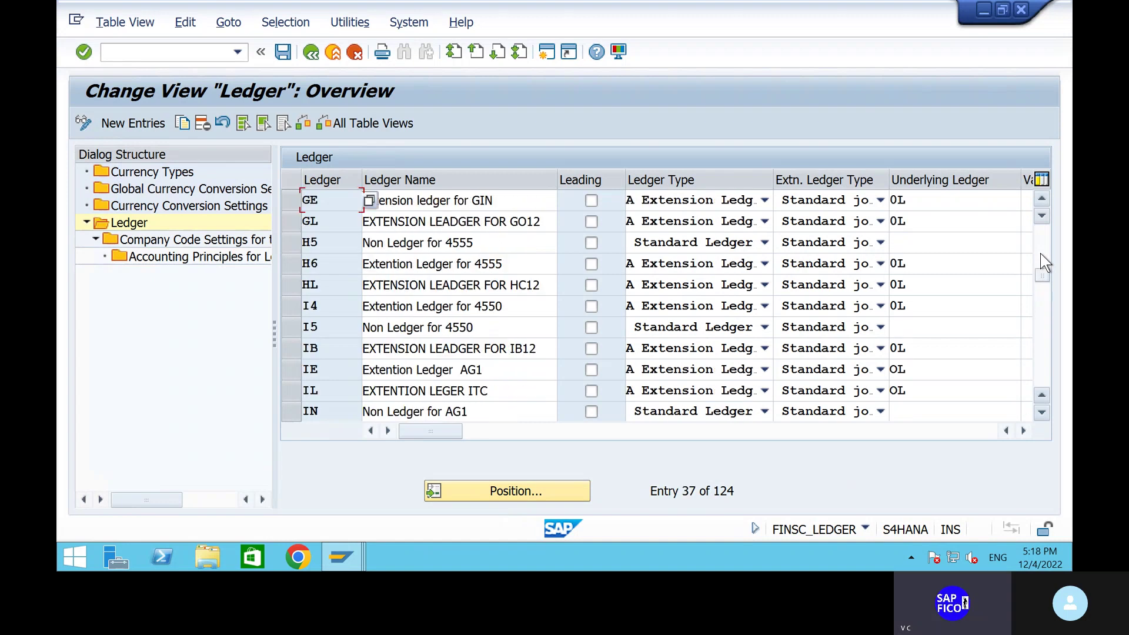
pyautogui.click(1043, 293)
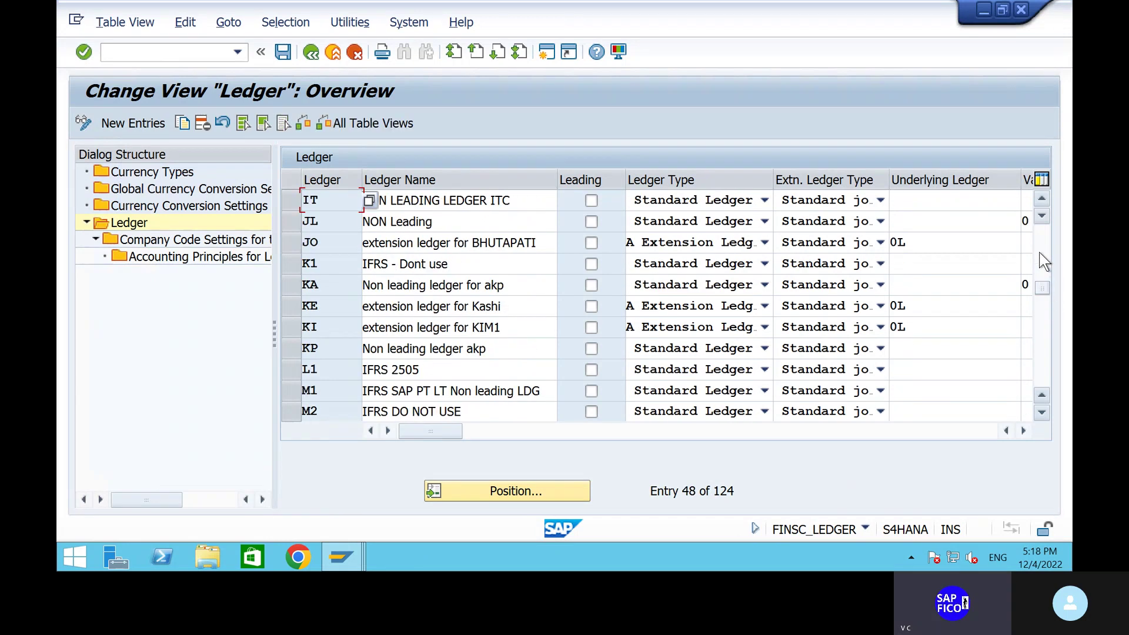
pyautogui.click(1040, 253)
pyautogui.click(1041, 254)
pyautogui.click(1041, 250)
pyautogui.click(1040, 244)
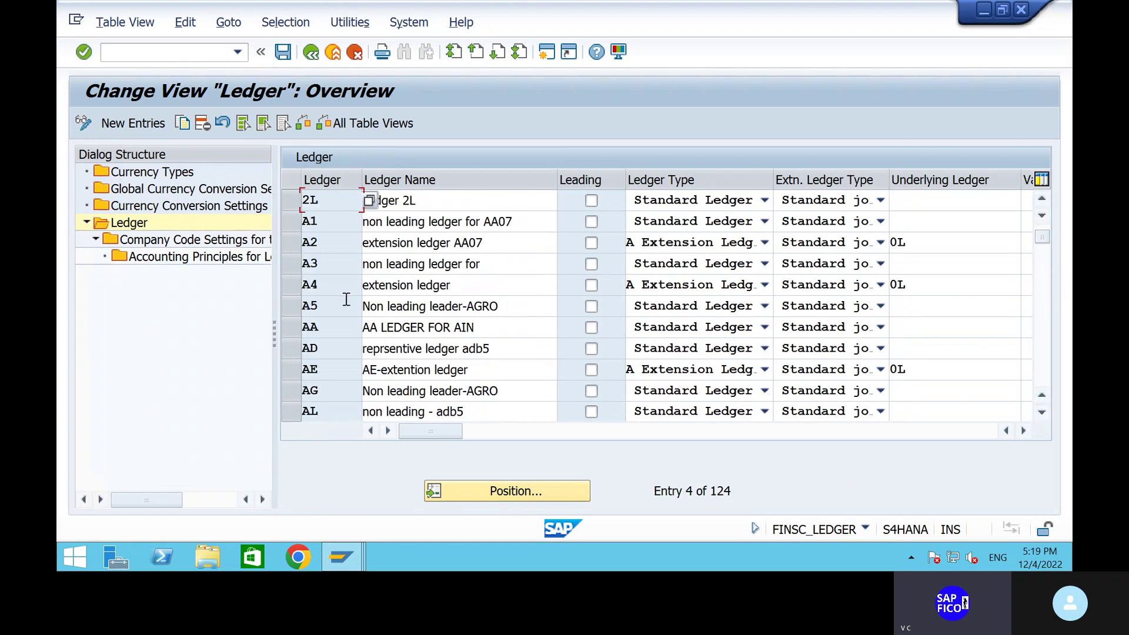
pyautogui.click(1042, 200)
pyautogui.click(1041, 200)
pyautogui.click(1042, 200)
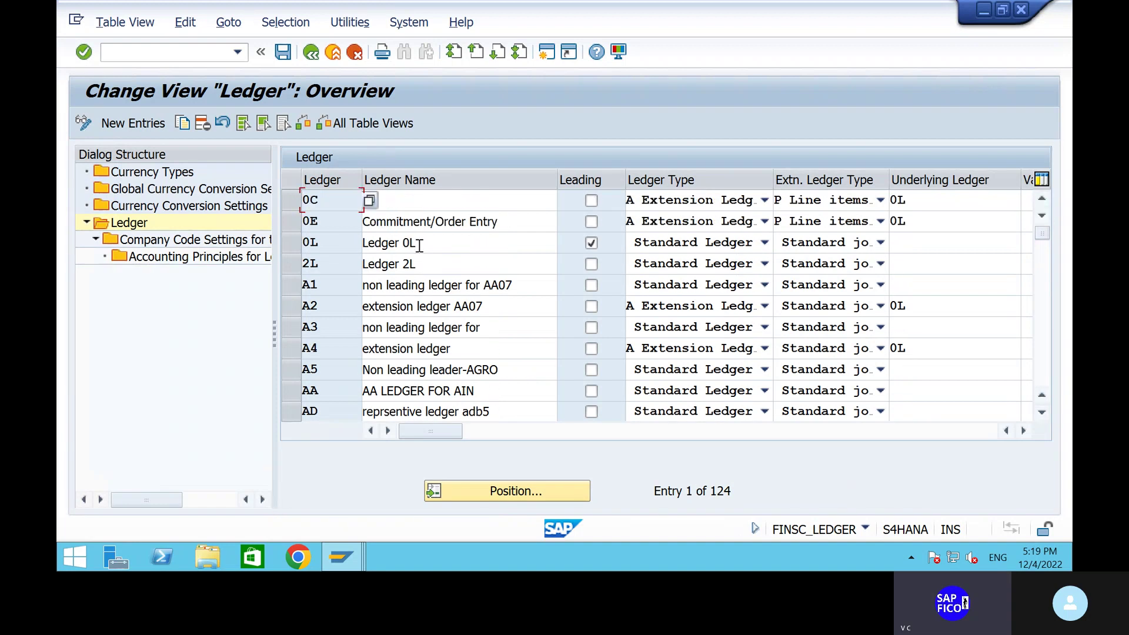
# Open the company code settings of ledger 0L and accept the consistency check messages.
pyautogui.click(290, 243)
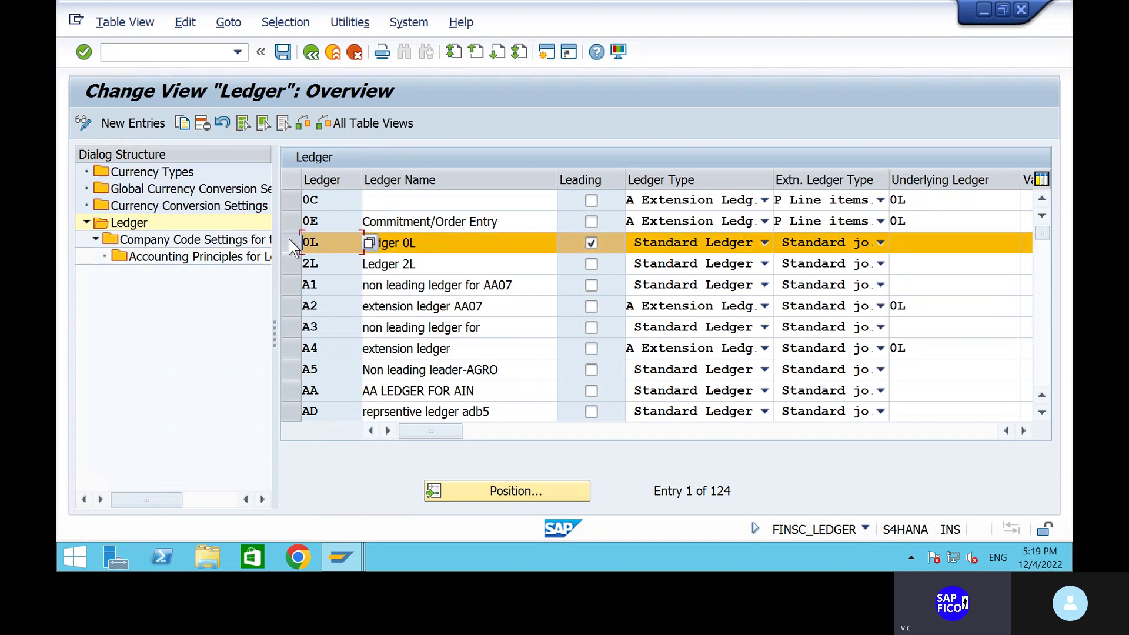
pyautogui.click(156, 241)
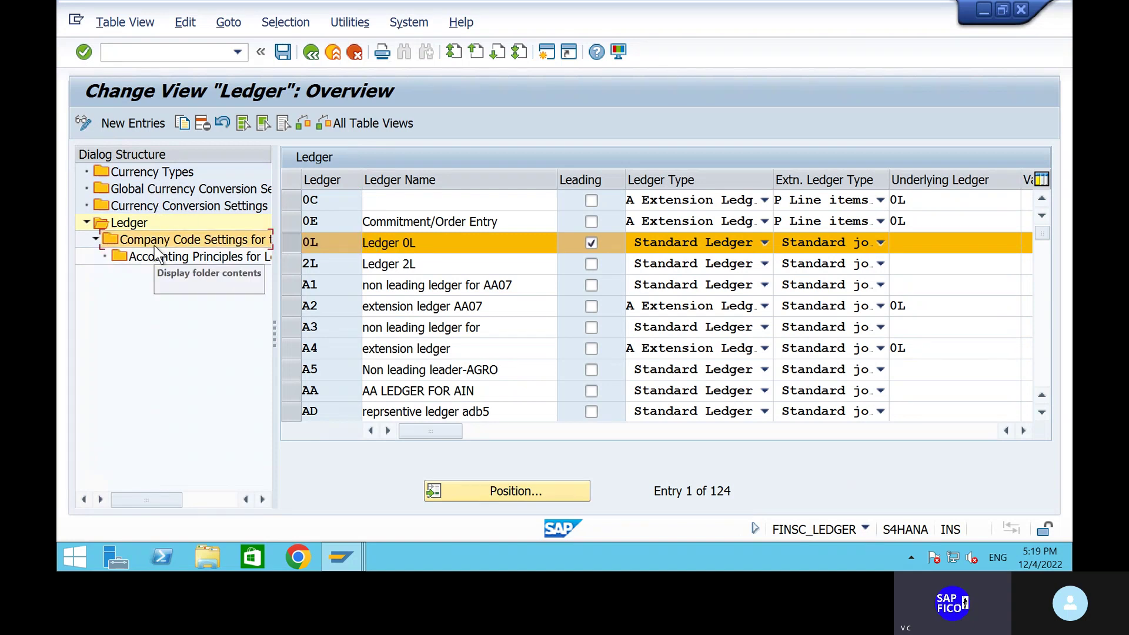
pyautogui.doubleClick(156, 246)
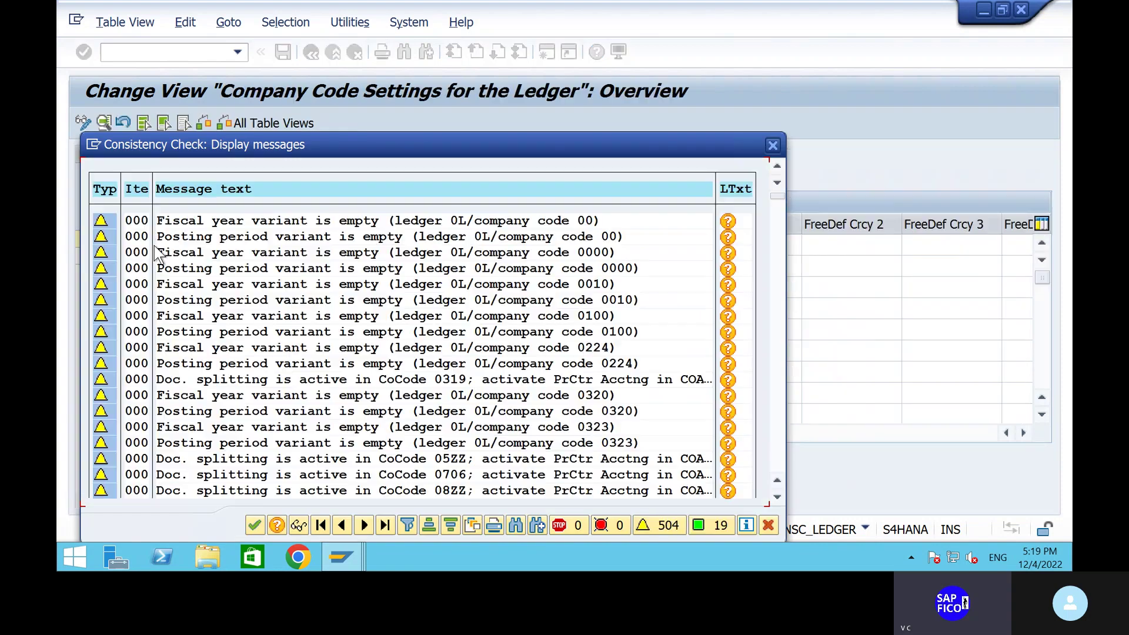
pyautogui.moveTo(509, 135); pyautogui.dragTo(600, 33)
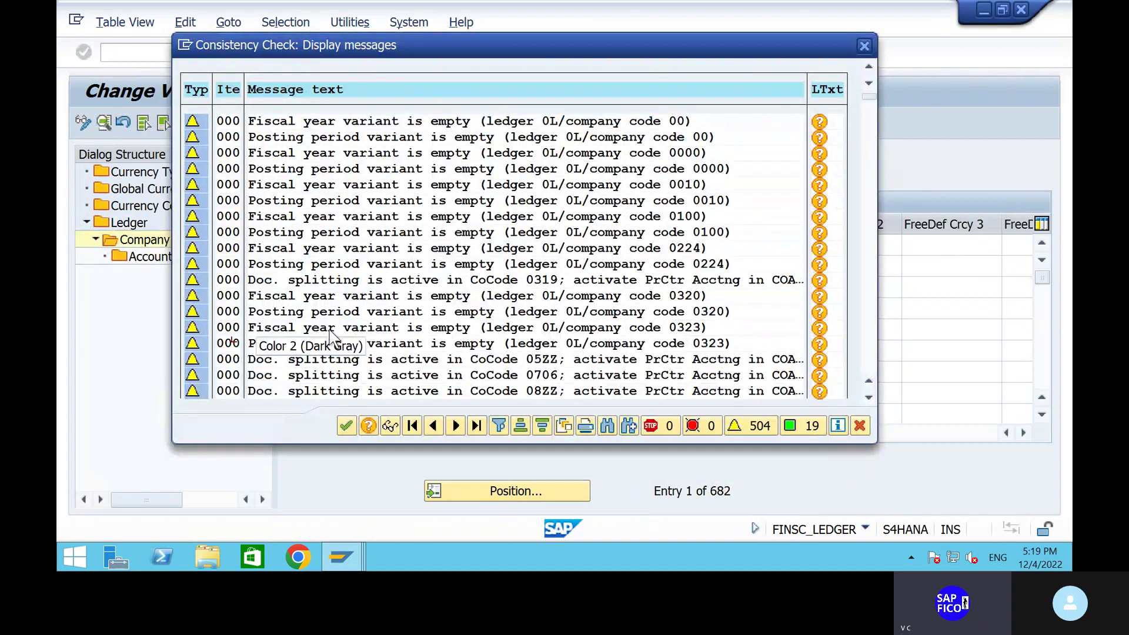
pyautogui.click(346, 425)
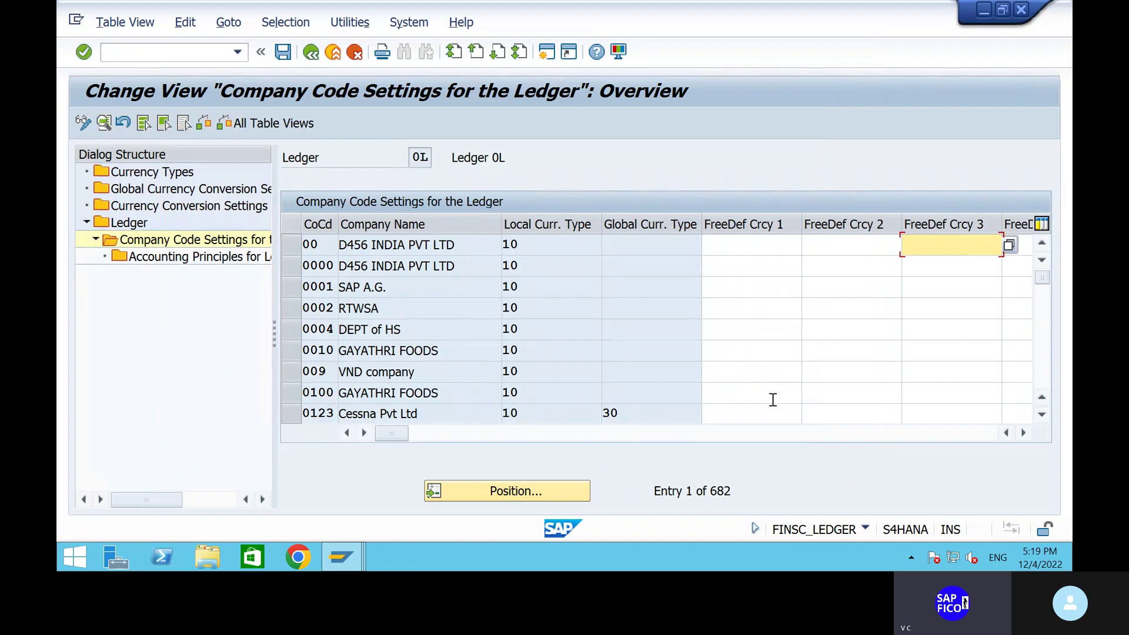
# Position the ledger's company code settings on SHIP and examine its fiscal year variant, posting variant and currency settings.
pyautogui.click(561, 494)
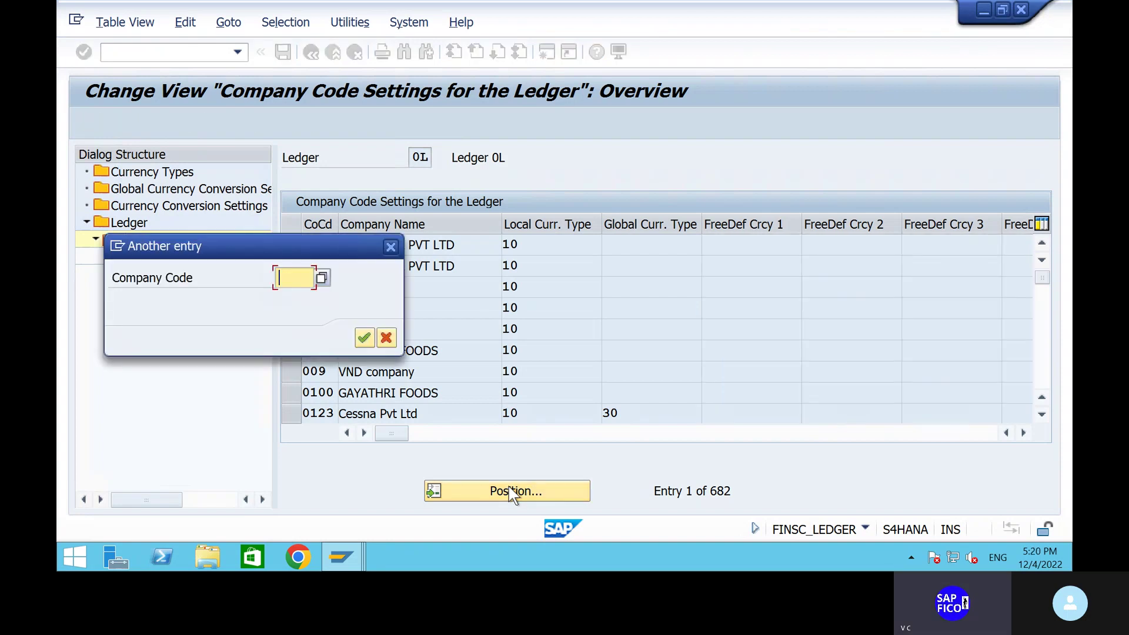
pyautogui.write('SHIP')
pyautogui.press('Return')
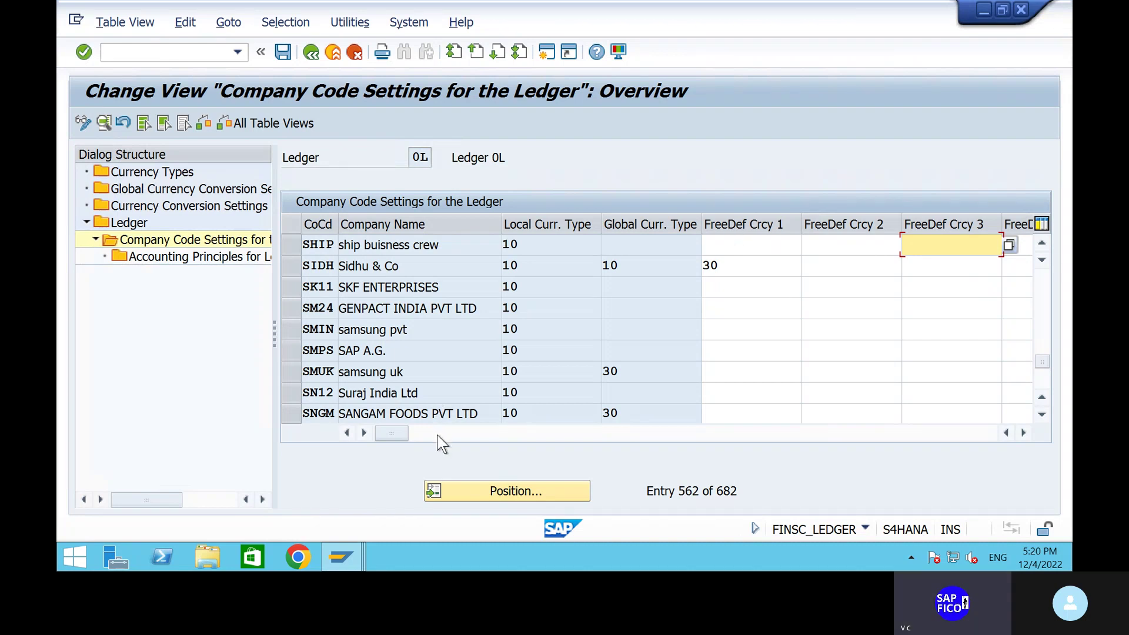
pyautogui.click(465, 433)
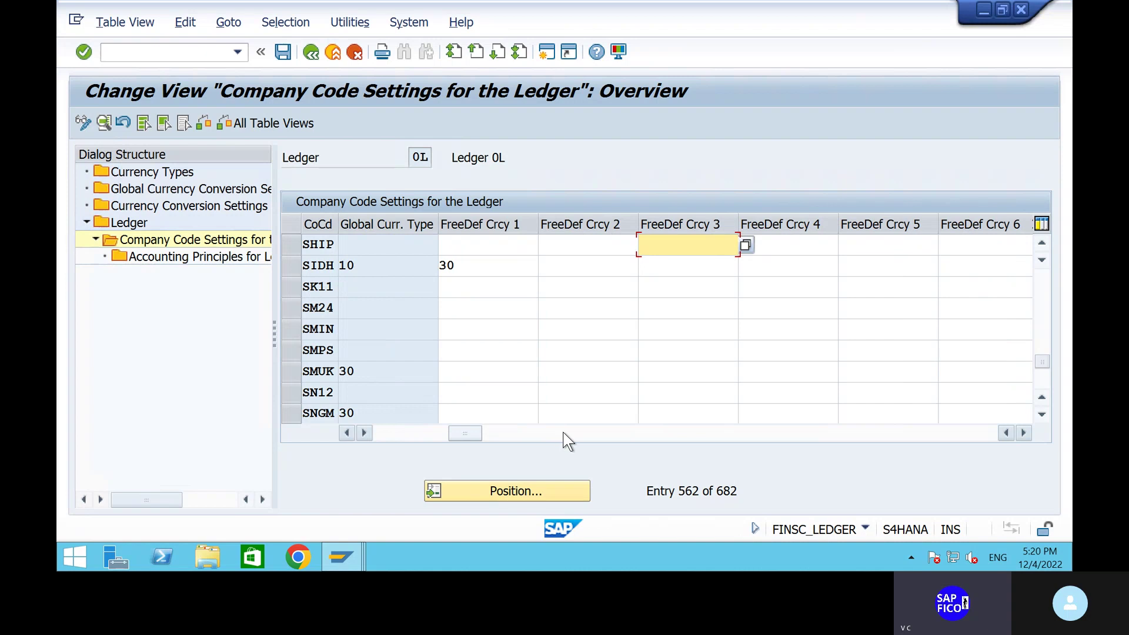
pyautogui.moveTo(567, 441); pyautogui.dragTo(689, 438)
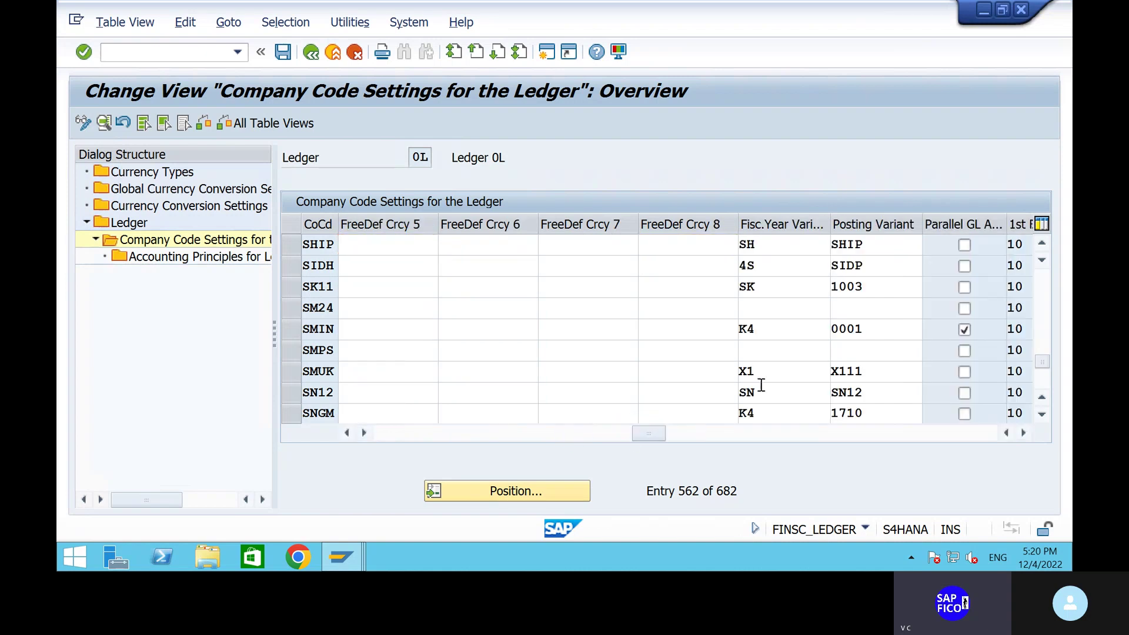
pyautogui.click(704, 432)
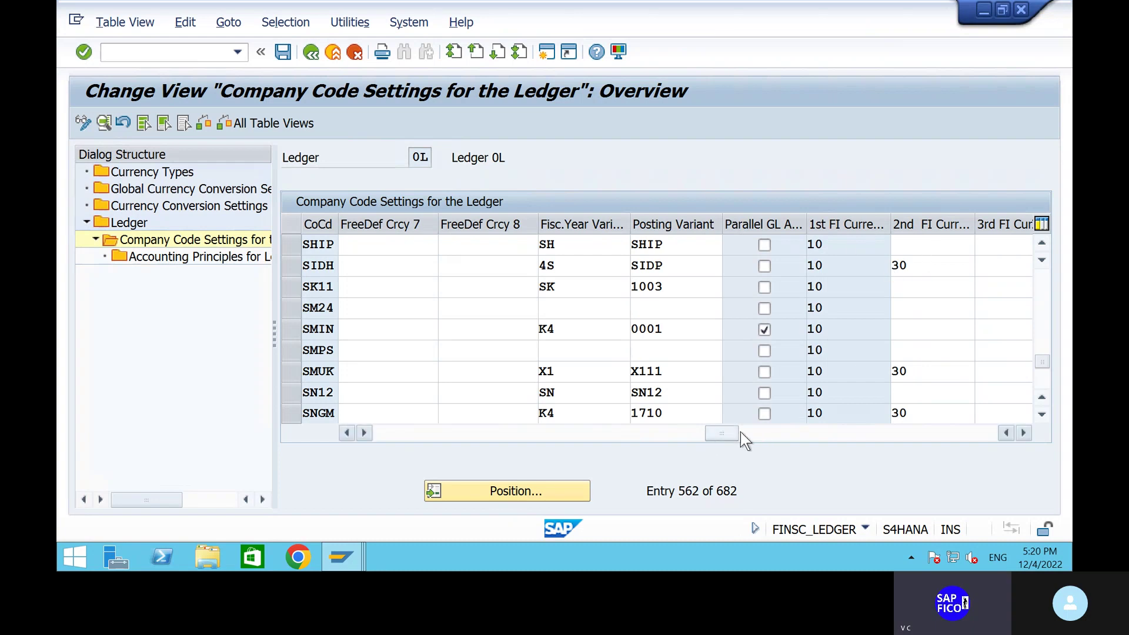
pyautogui.click(784, 434)
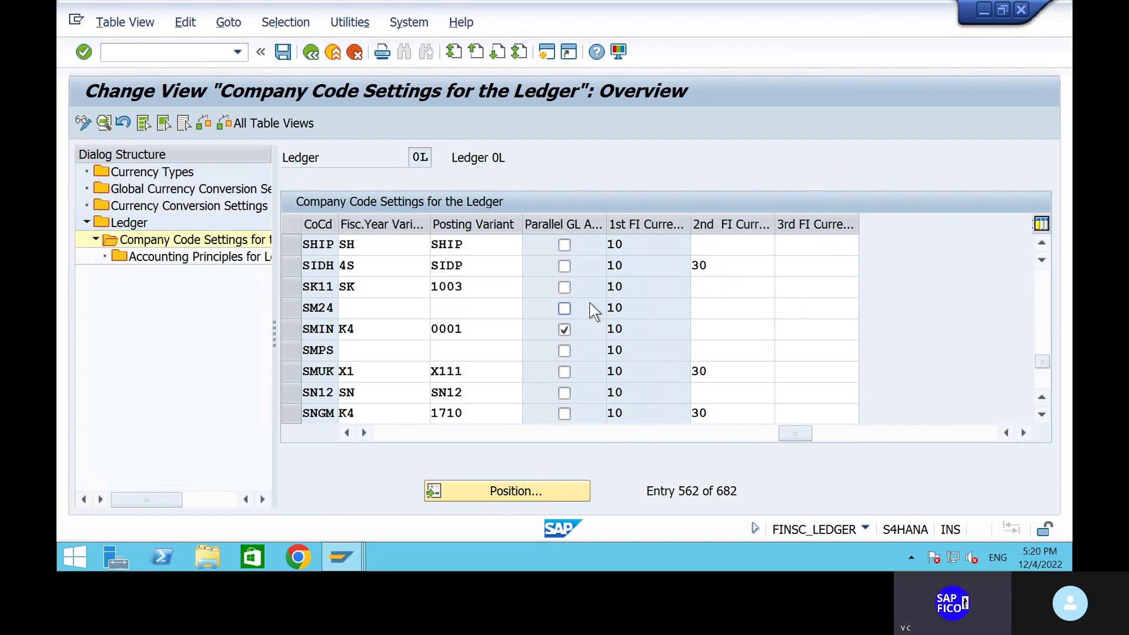
pyautogui.click(573, 435)
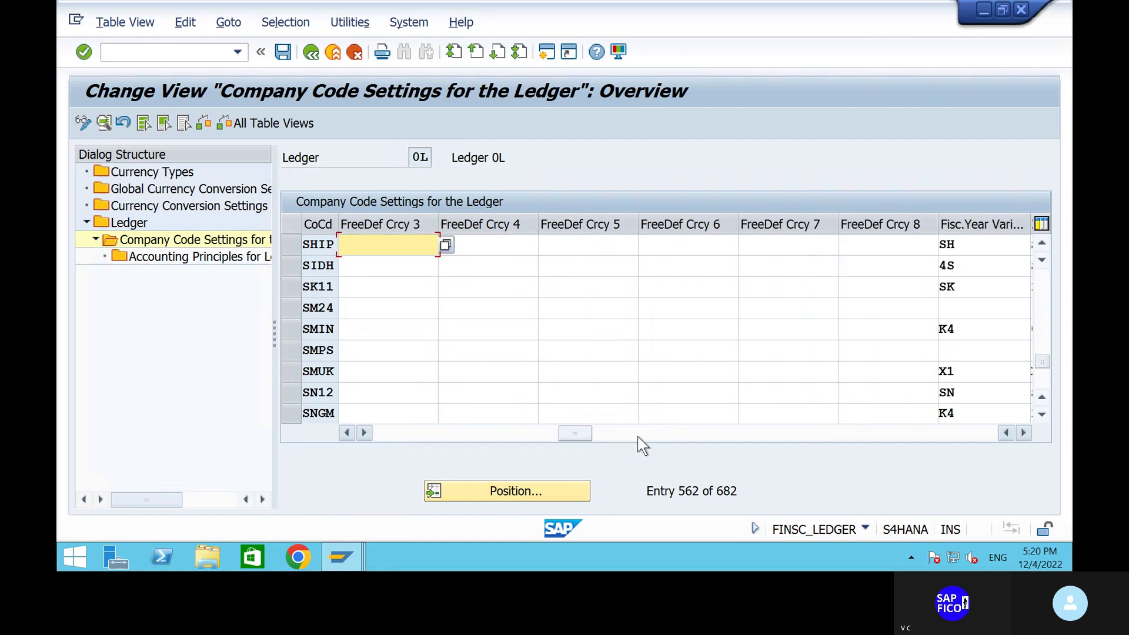
pyautogui.moveTo(639, 438); pyautogui.dragTo(750, 437)
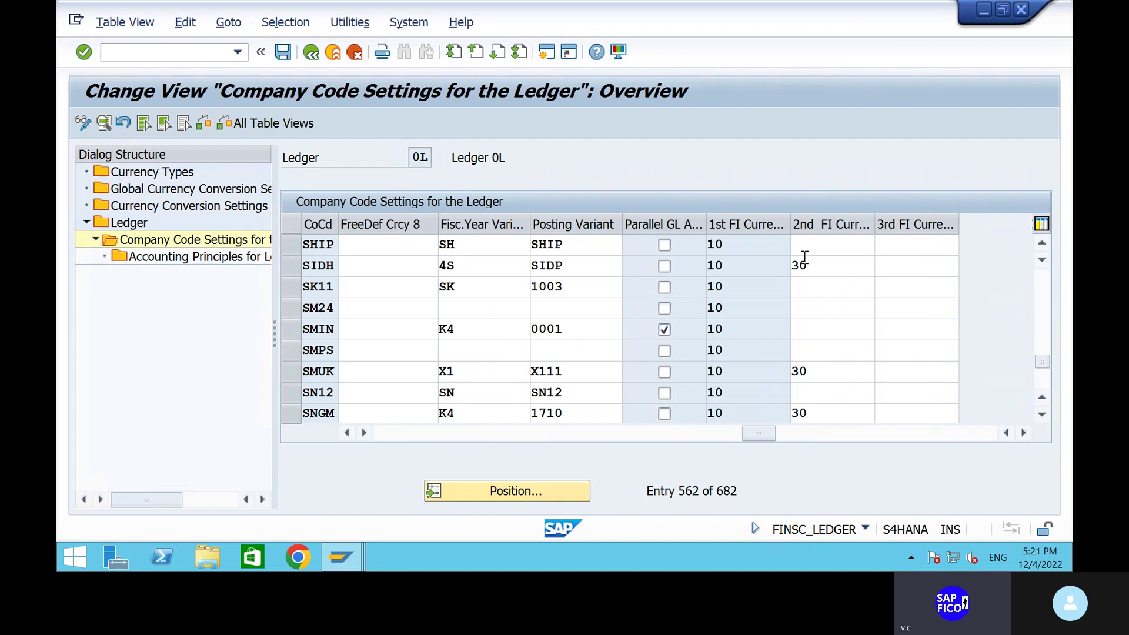
# Save the company code settings for ledger 0L, accepting the consistency check messages and the proposed customizing request.
pyautogui.click(315, 244)
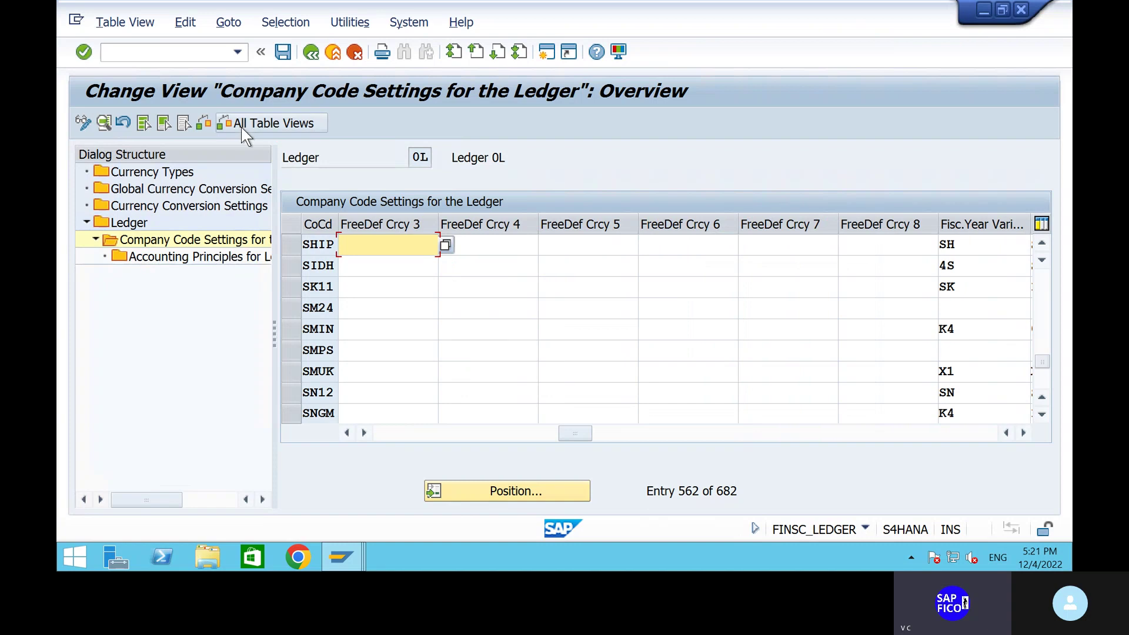
pyautogui.click(283, 53)
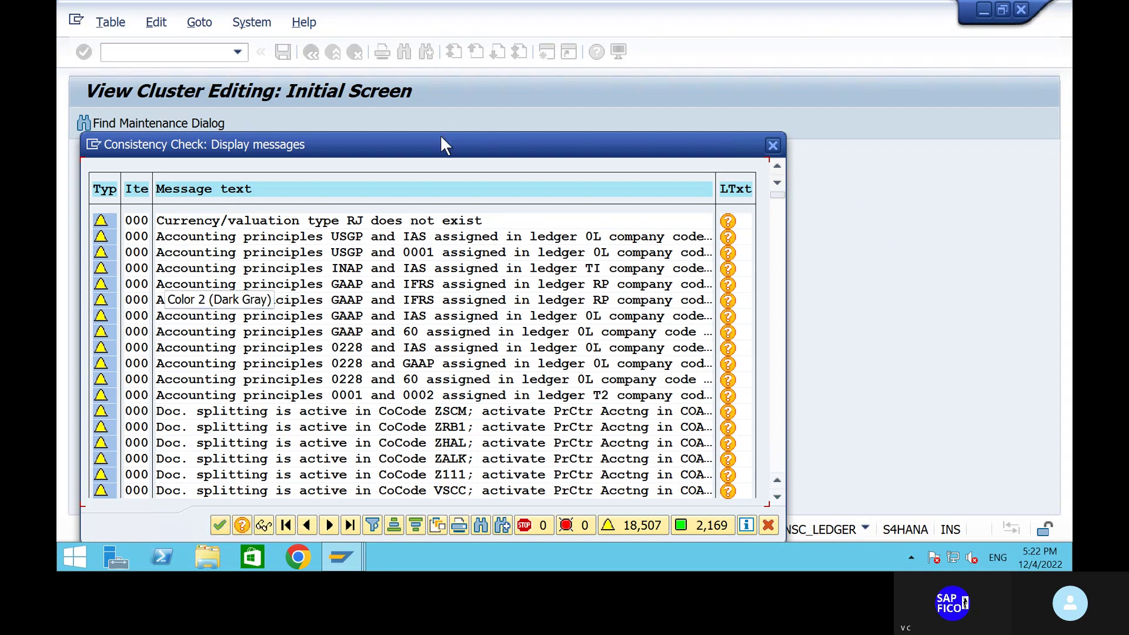
pyautogui.moveTo(446, 141); pyautogui.dragTo(455, 103)
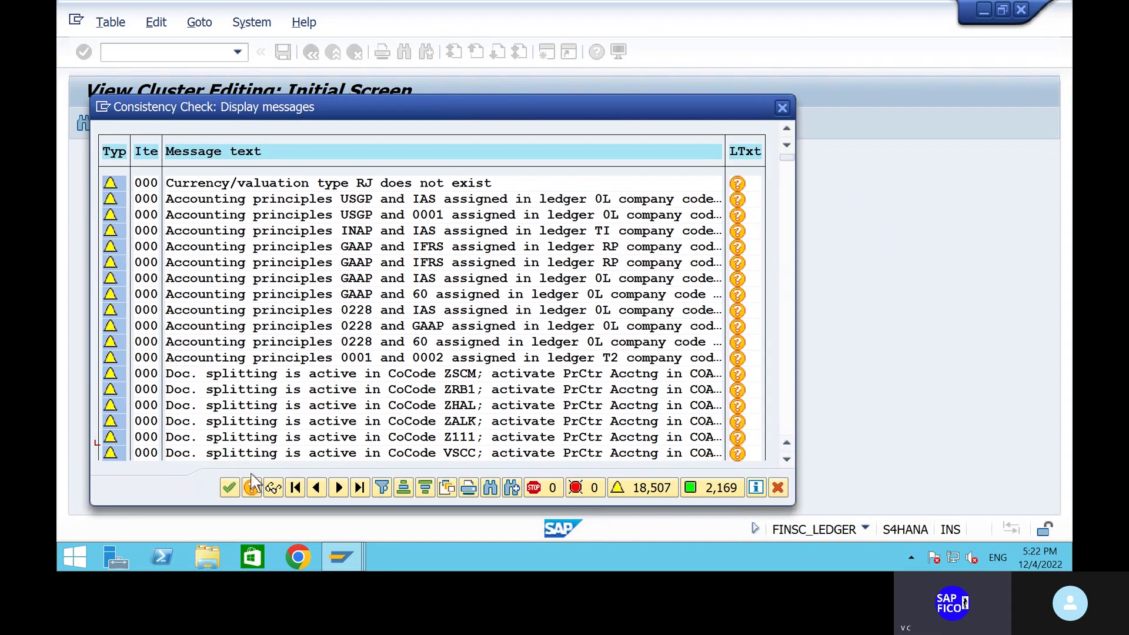
pyautogui.click(230, 487)
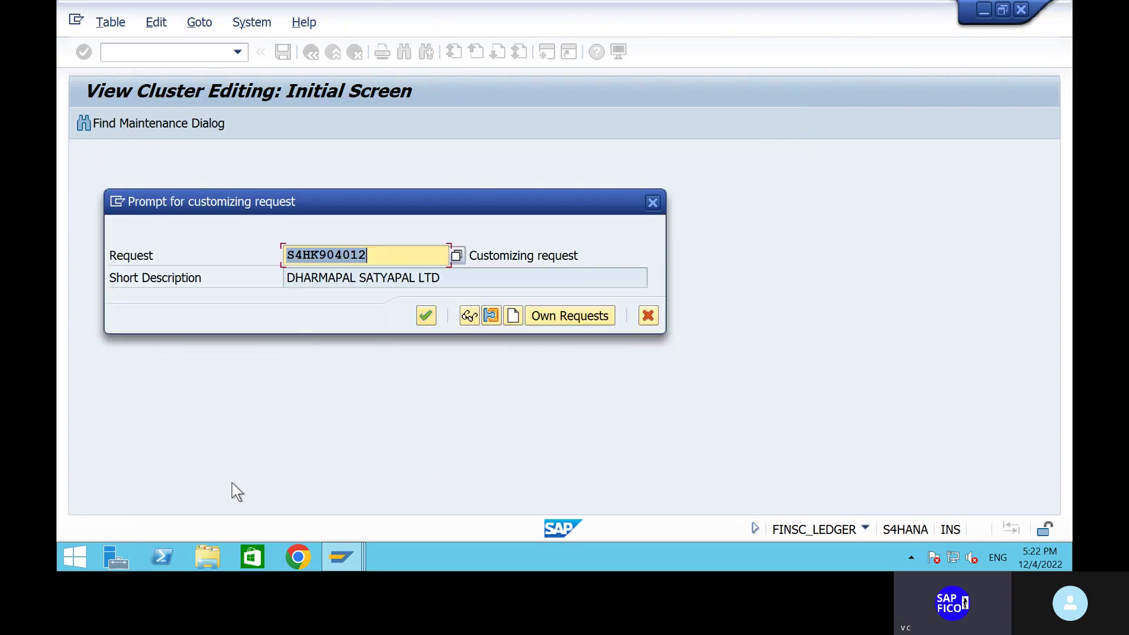
pyautogui.click(426, 316)
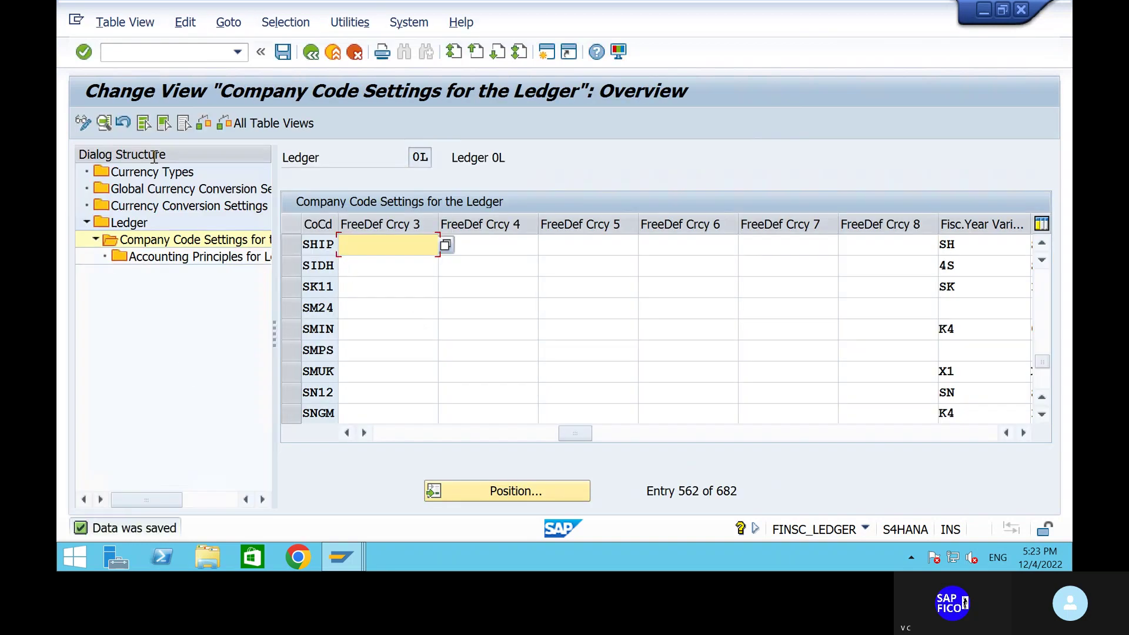
# Start transaction FB50 with /NFB50 and enter company code SHIP.
pyautogui.click(126, 45)
pyautogui.write('/')
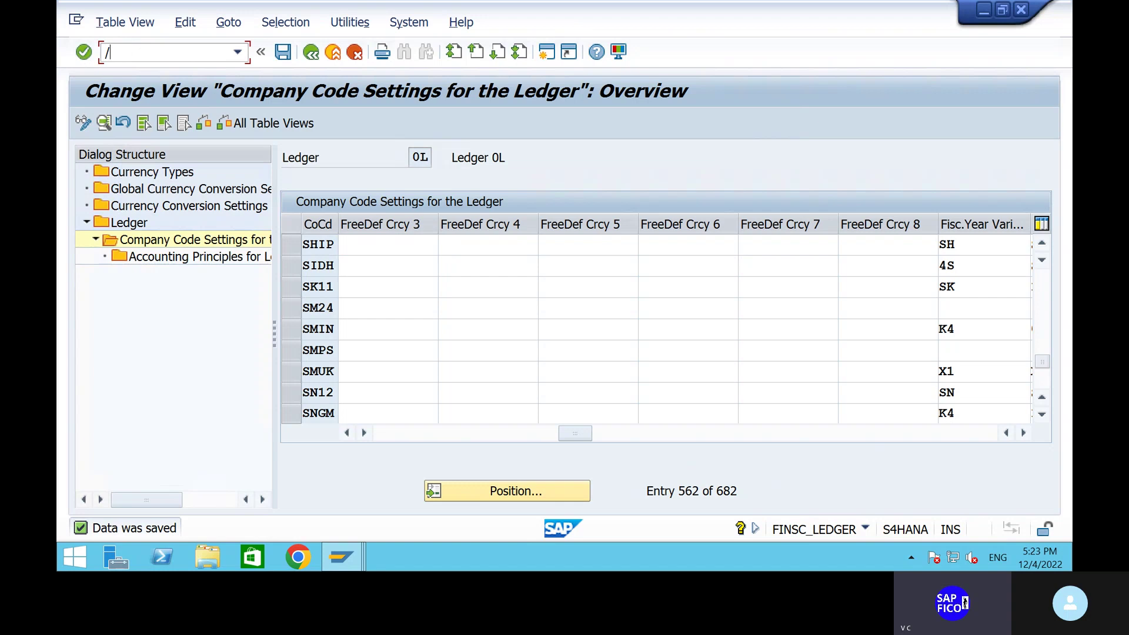
pyautogui.write('NFB50')
pyautogui.press('Return')
pyautogui.write('SHI')
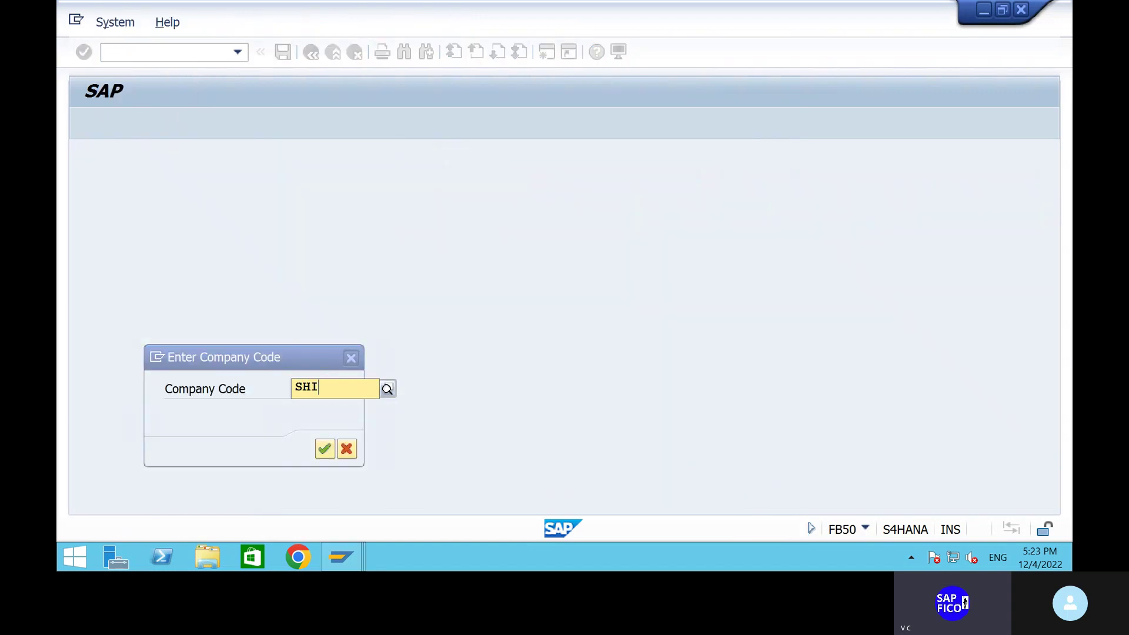
pyautogui.write('P')
pyautogui.press('Return')
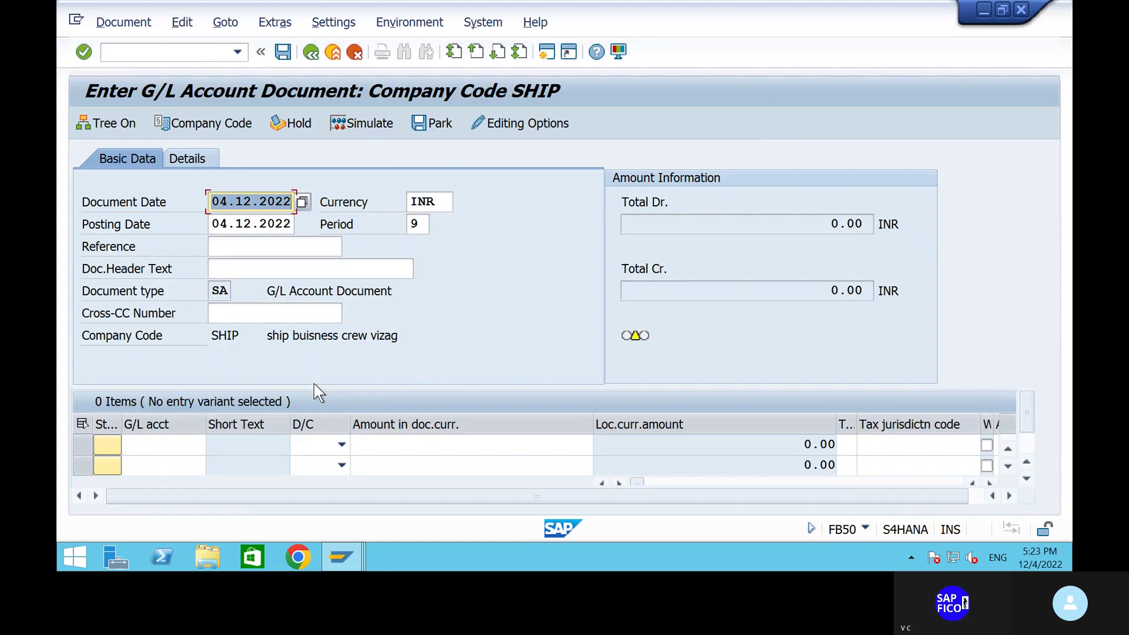
# Set the document header text to RENT INVOICE.
pyautogui.click(280, 275)
pyautogui.click(267, 290)
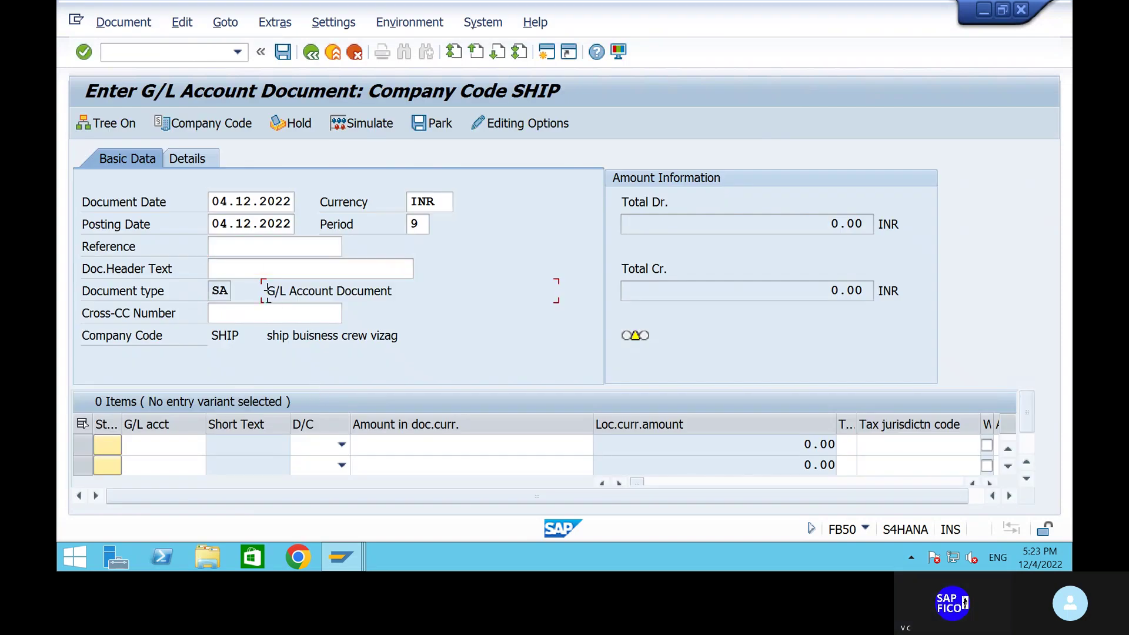
pyautogui.click(255, 268)
pyautogui.click(260, 288)
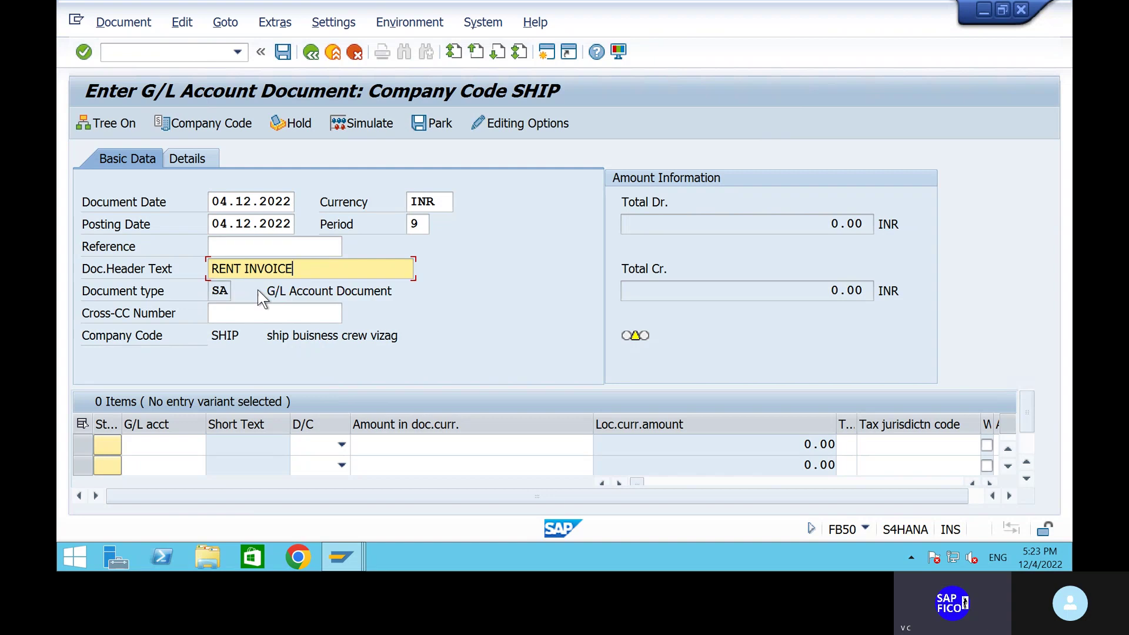
# Enter G/L account 400300 as the debit line item and G/L account 200100 as the credit line item.
pyautogui.click(165, 445)
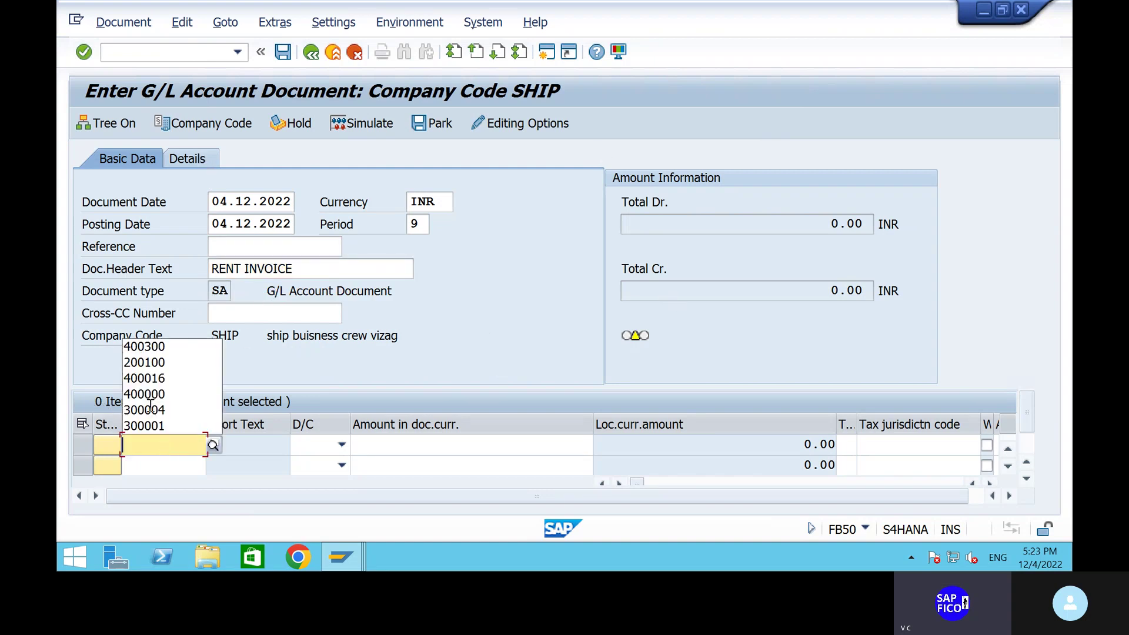
pyautogui.click(168, 348)
pyautogui.click(170, 465)
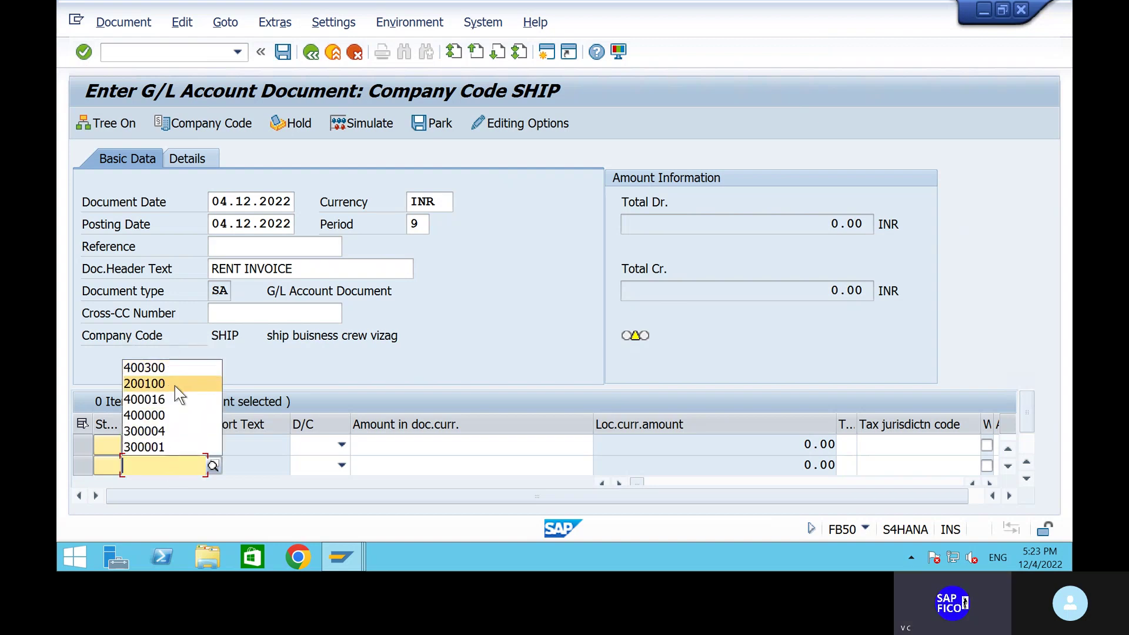
pyautogui.click(175, 386)
pyautogui.click(341, 444)
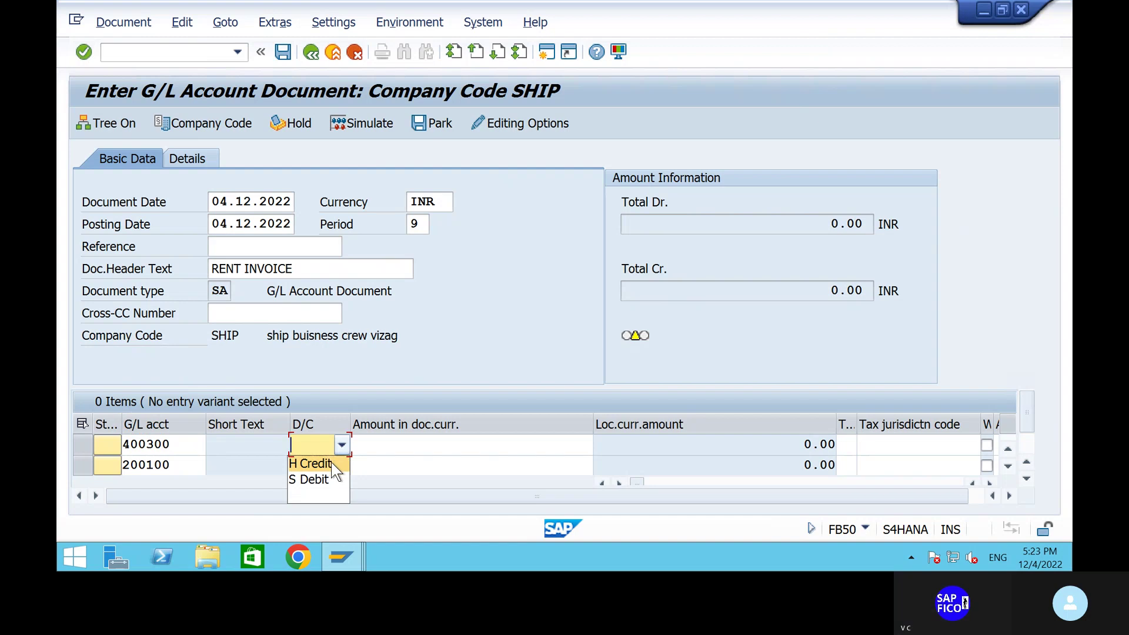
pyautogui.click(327, 478)
pyautogui.click(341, 466)
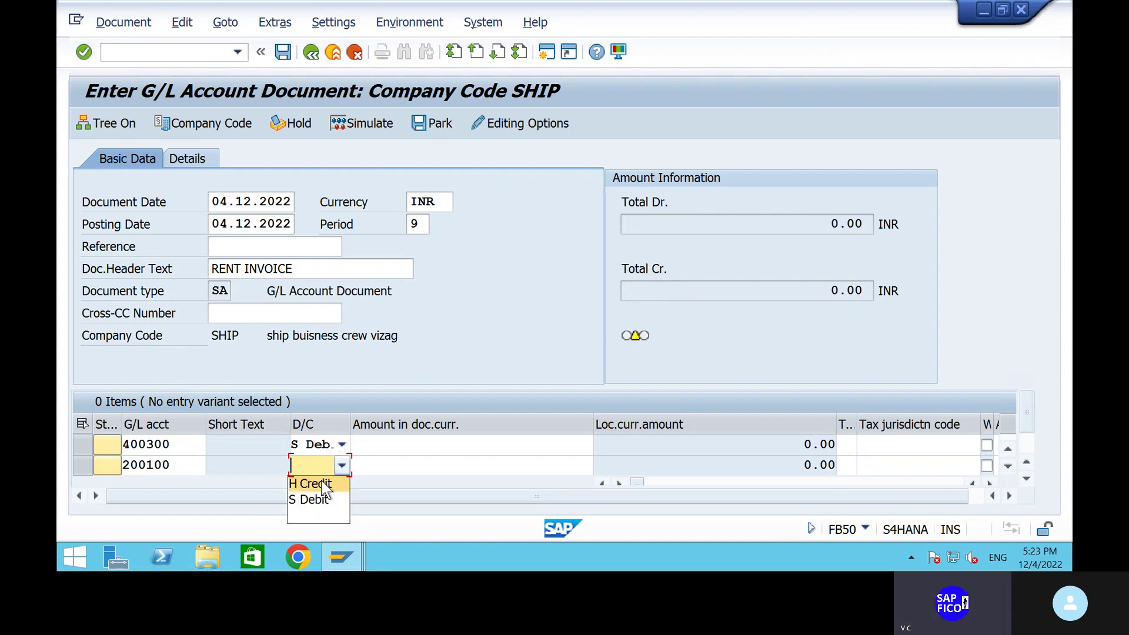
pyautogui.click(324, 485)
# Set the document currency amount of the 400300 debit line to 1000.
pyautogui.click(404, 445)
pyautogui.write('6')
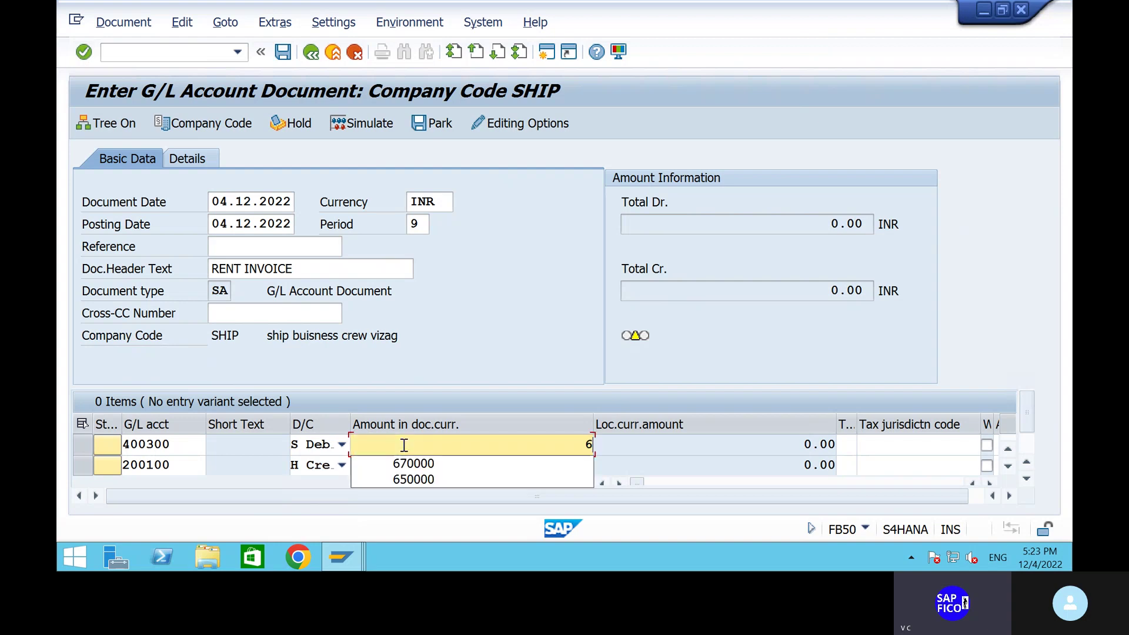
pyautogui.write('0')
pyautogui.press('BackSpace')
pyautogui.press('BackSpace')
pyautogui.write('1')
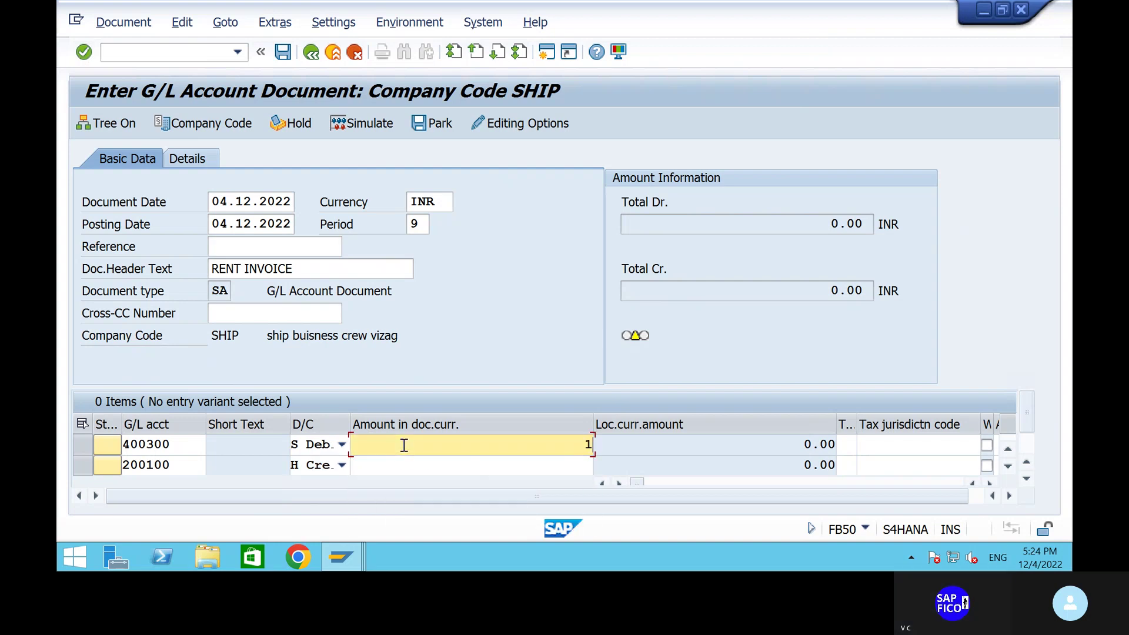
pyautogui.write('99==')
pyautogui.press('BackSpace')
pyautogui.press('BackSpace')
pyautogui.press('BackSpace')
pyautogui.press('BackSpace')
pyautogui.write('000')
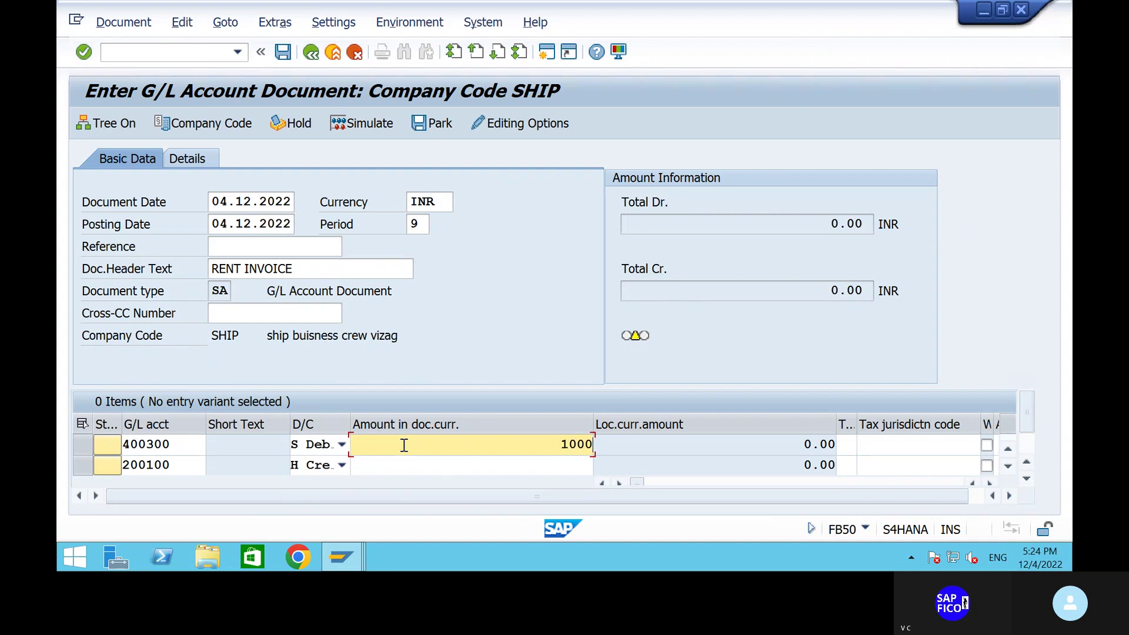
# Set the document currency amount of the 200100 credit line to 1000, and try to simulate and post the document.
pyautogui.click(556, 469)
pyautogui.write('1000')
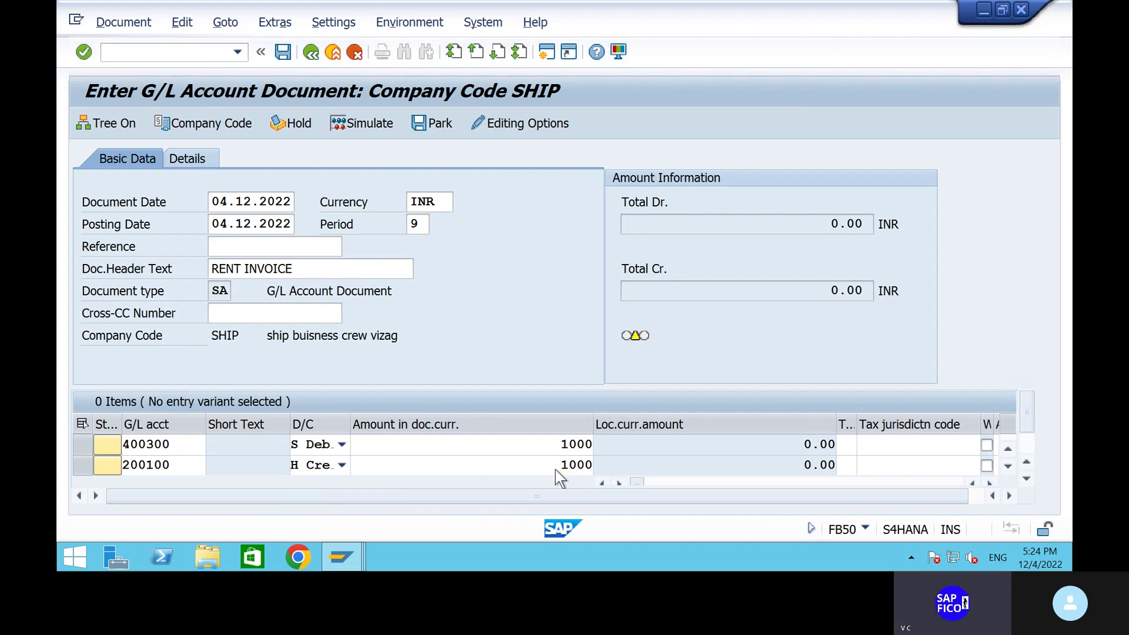
pyautogui.press('Return')
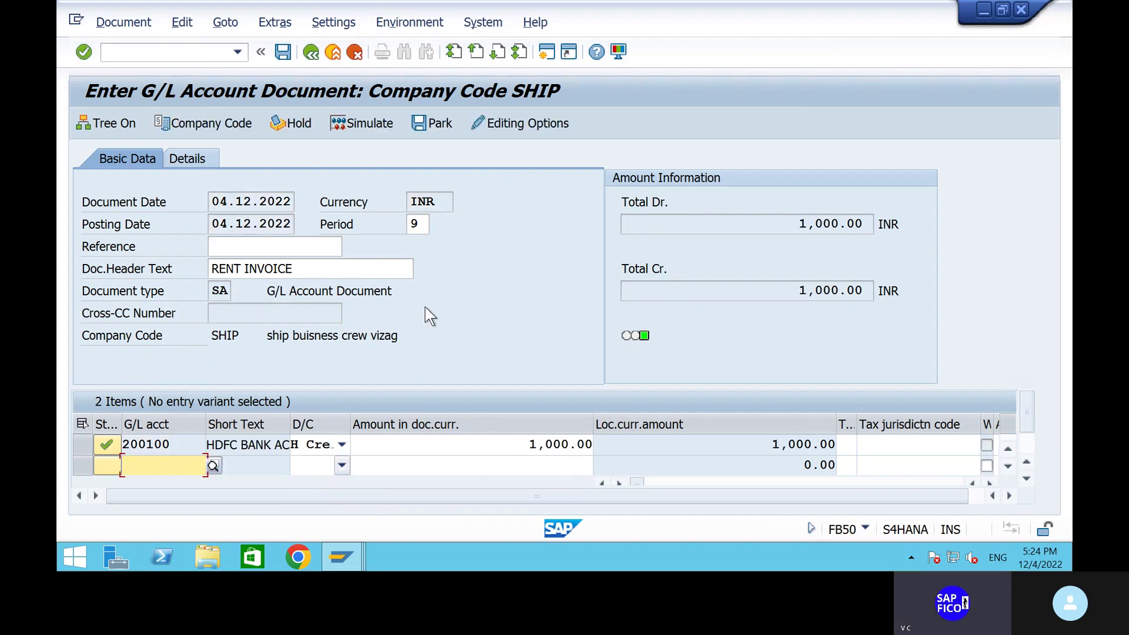
pyautogui.click(362, 124)
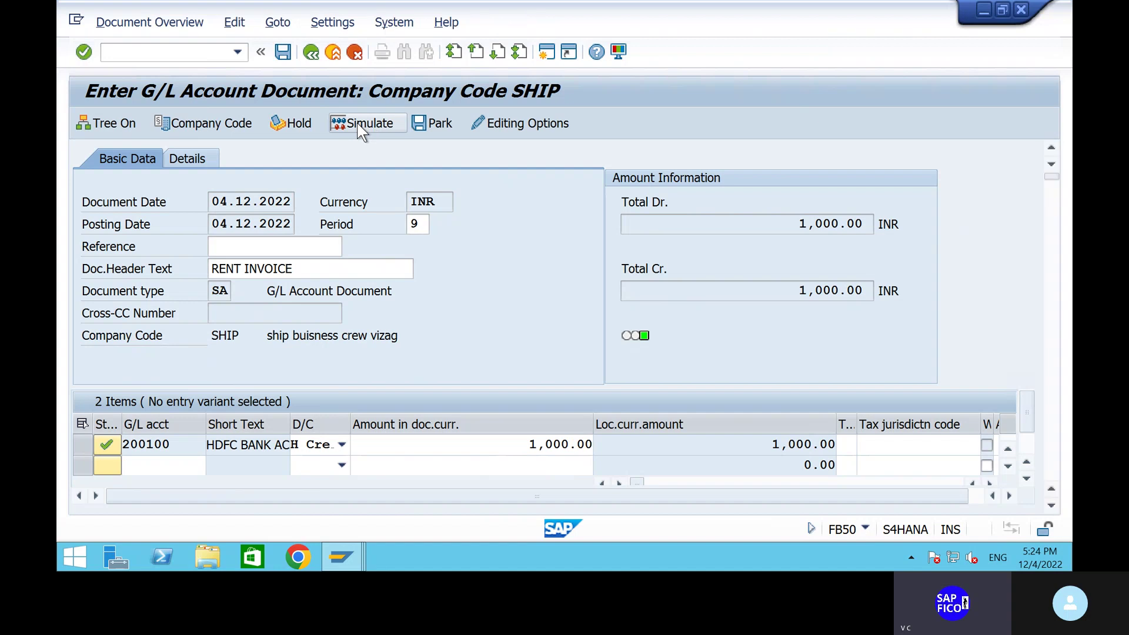
pyautogui.click(283, 53)
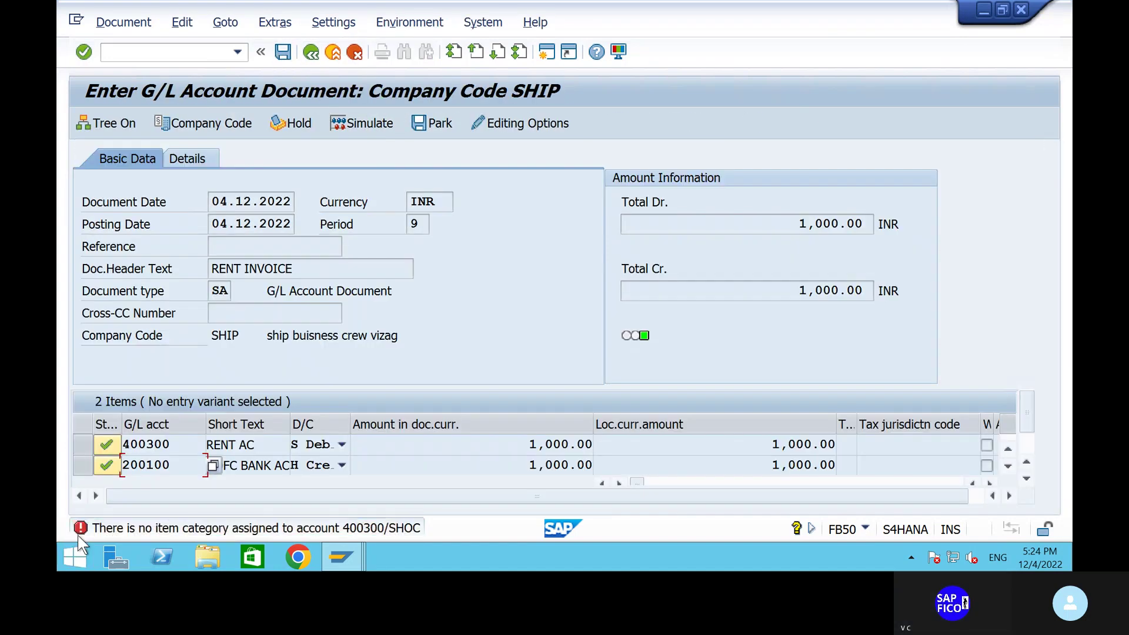
# Read the long text of the item category error for its diagnosis and procedure, and close it.
pyautogui.click(81, 529)
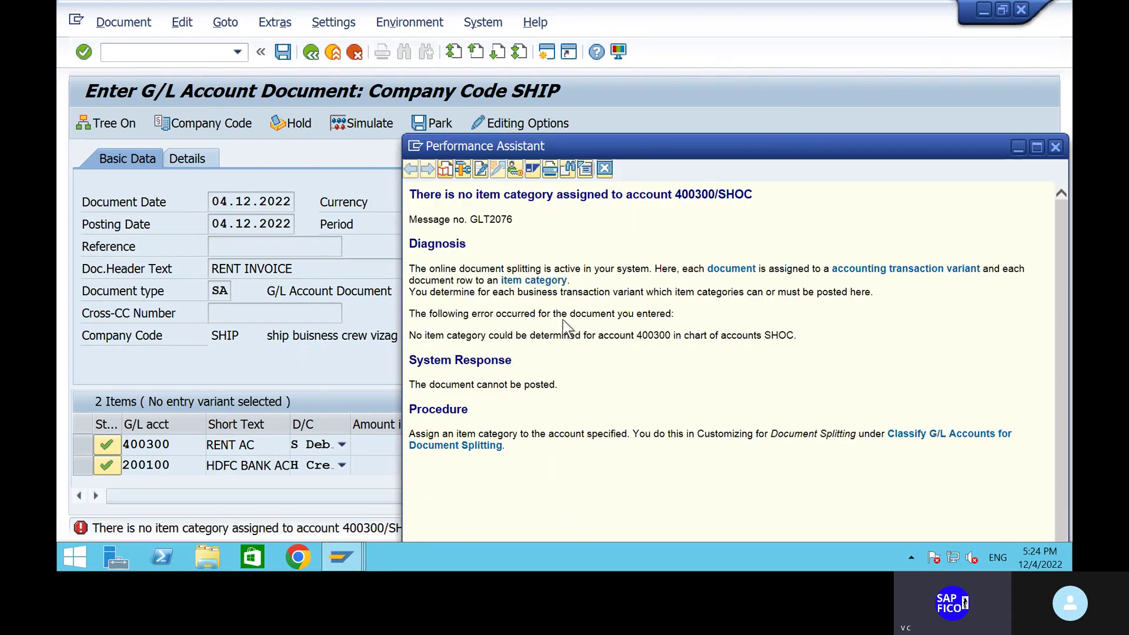
pyautogui.moveTo(744, 145); pyautogui.dragTo(703, 89)
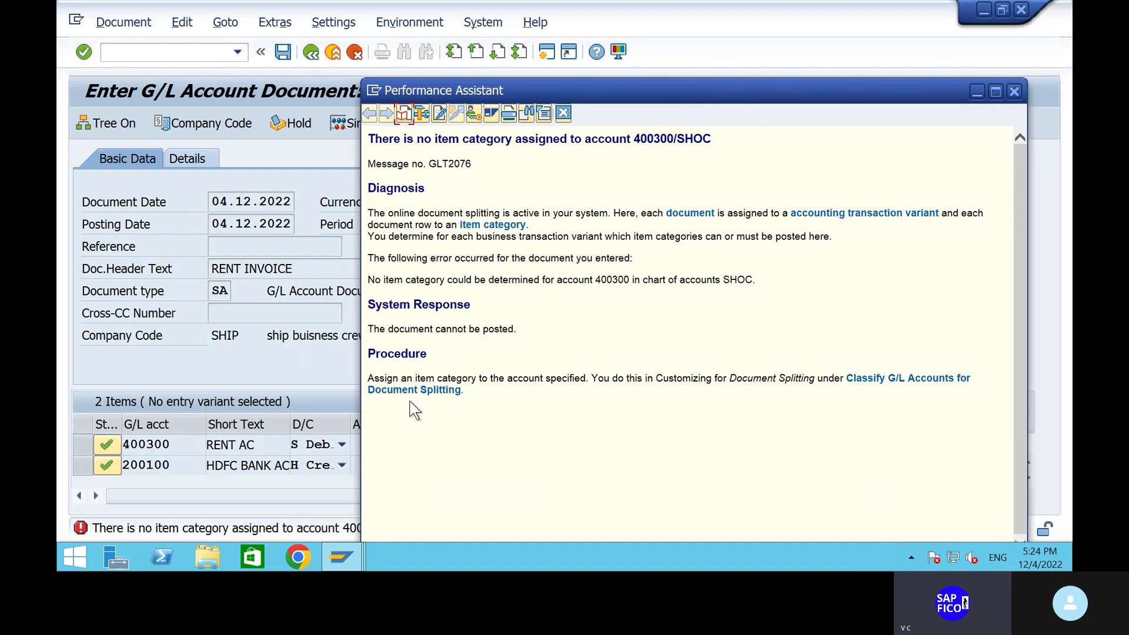
pyautogui.click(803, 31)
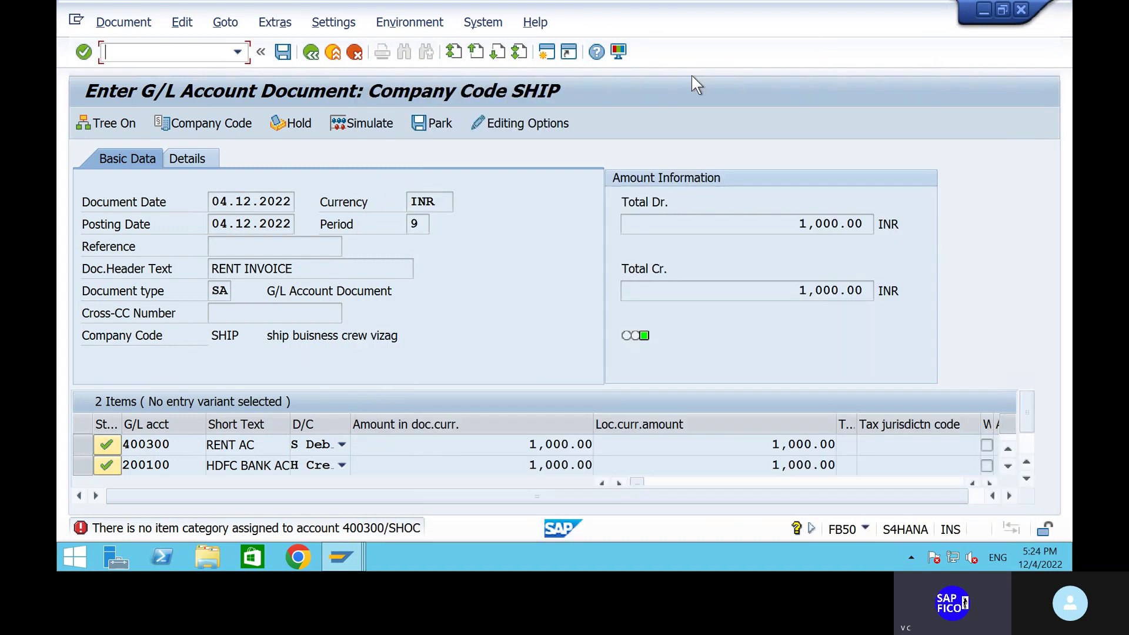
# Open a new session and start transaction SM38 in it.
pyautogui.click(546, 52)
pyautogui.write('SM30')
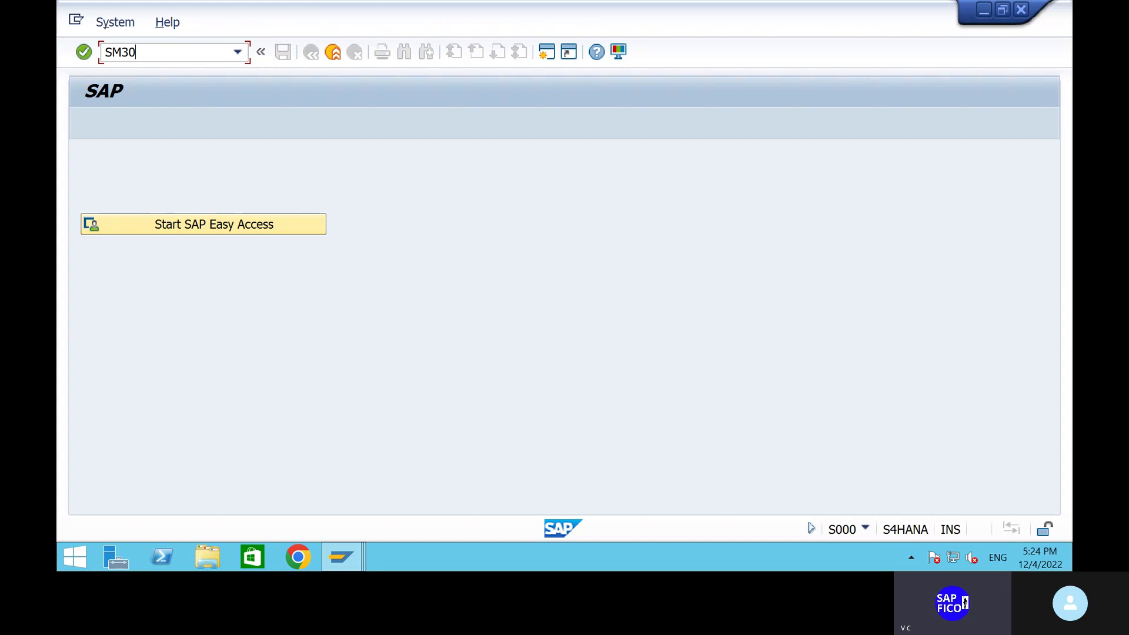
pyautogui.press('BackSpace')
pyautogui.write('8')
pyautogui.press('Return')
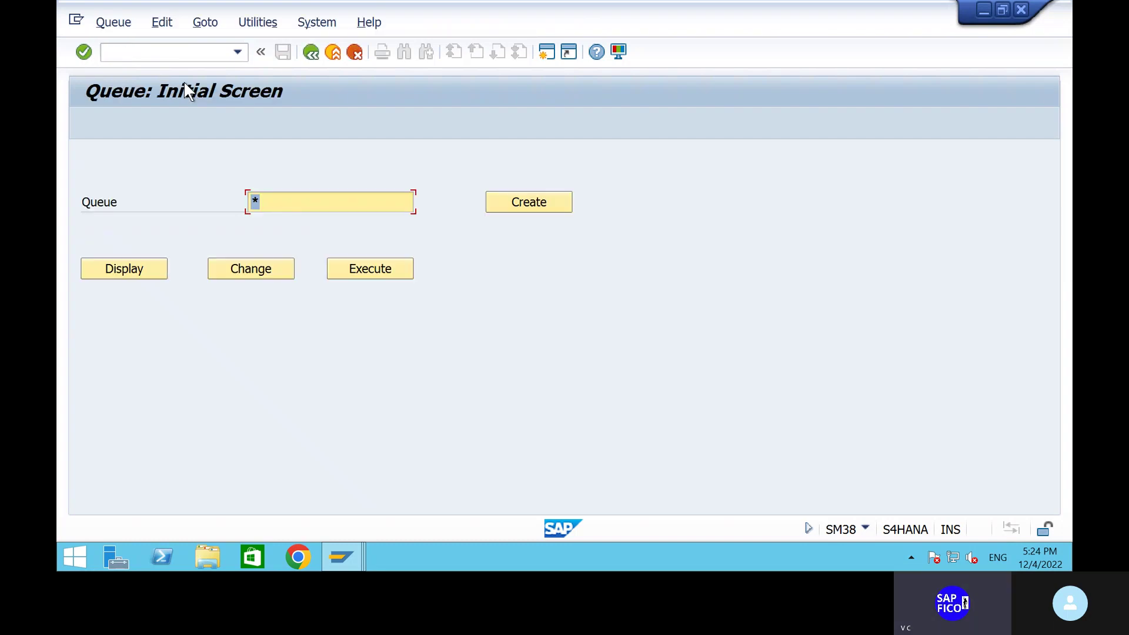
# Start transaction SM30 in the current session with /NSM30.
pyautogui.click(193, 55)
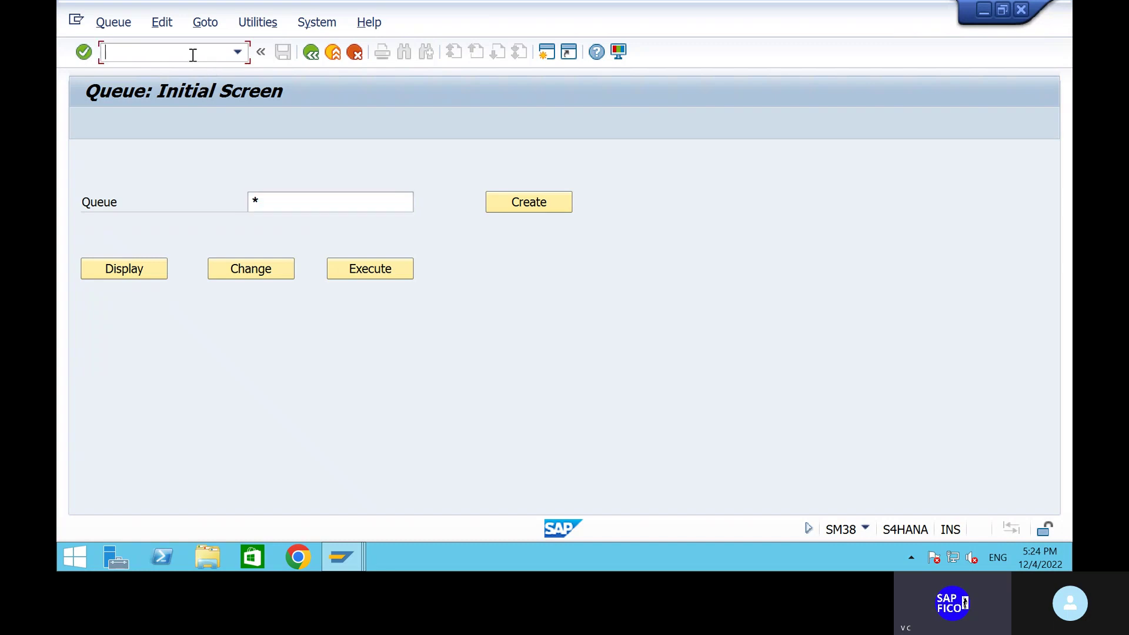
pyautogui.write('/N')
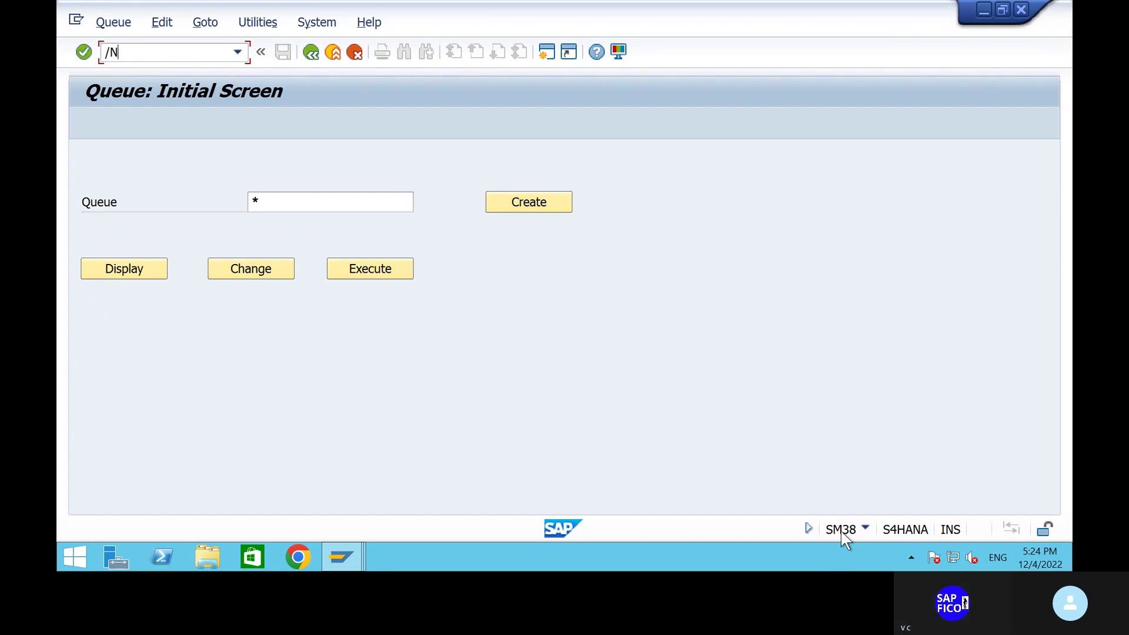
pyautogui.write('SM30')
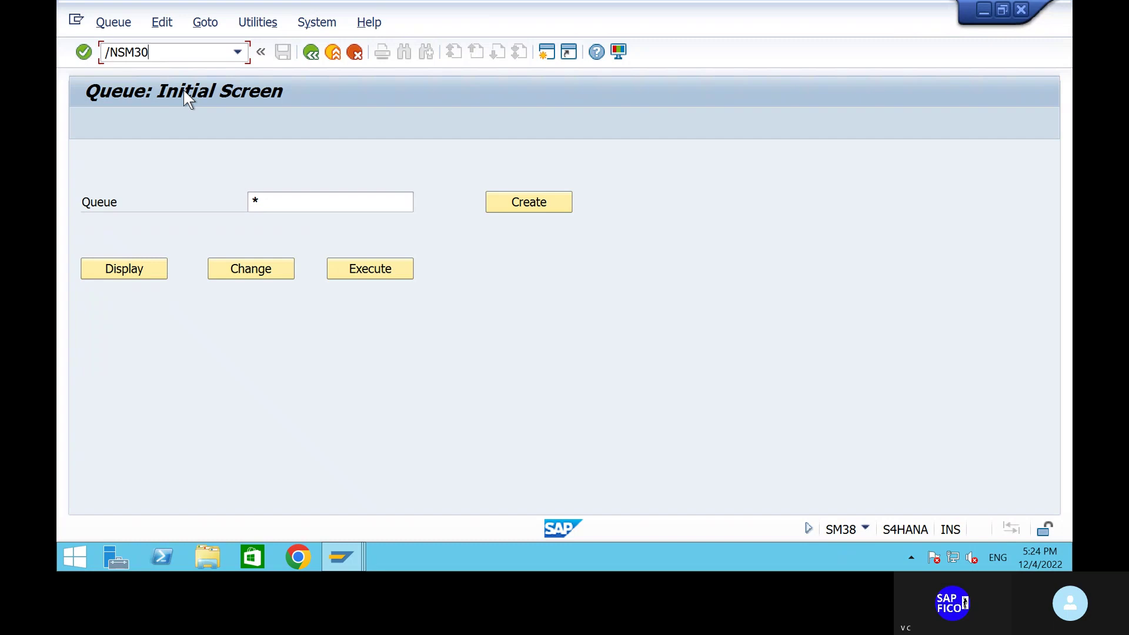
pyautogui.press('Return')
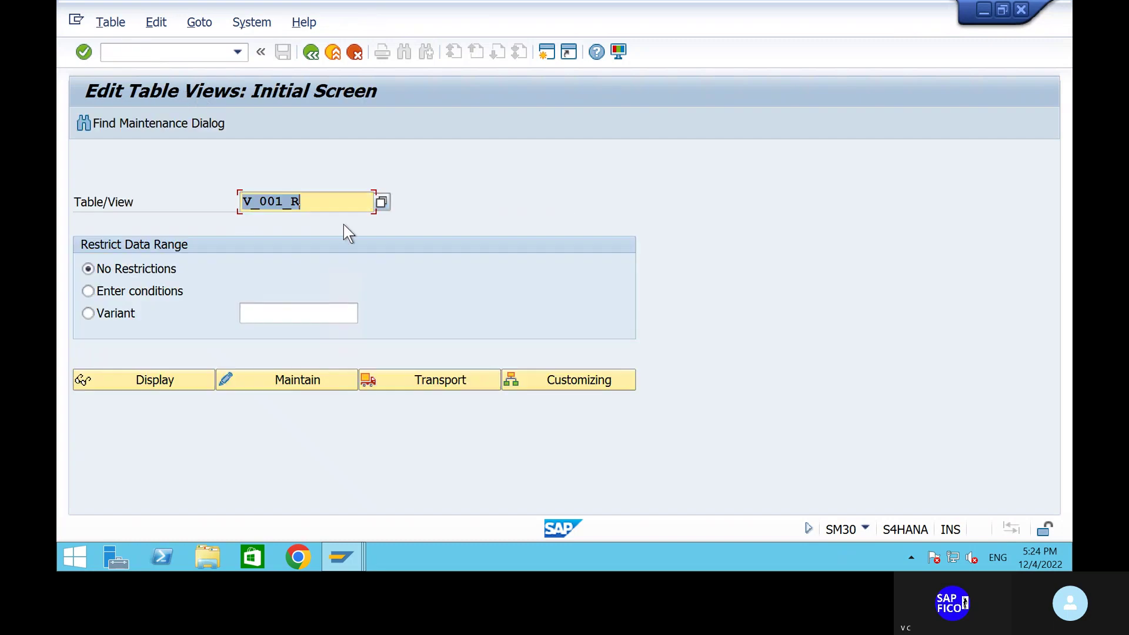
# Open the table view V_FAGL_SPLIT_ACT for maintenance.
pyautogui.press('BackSpace')
pyautogui.click(344, 200)
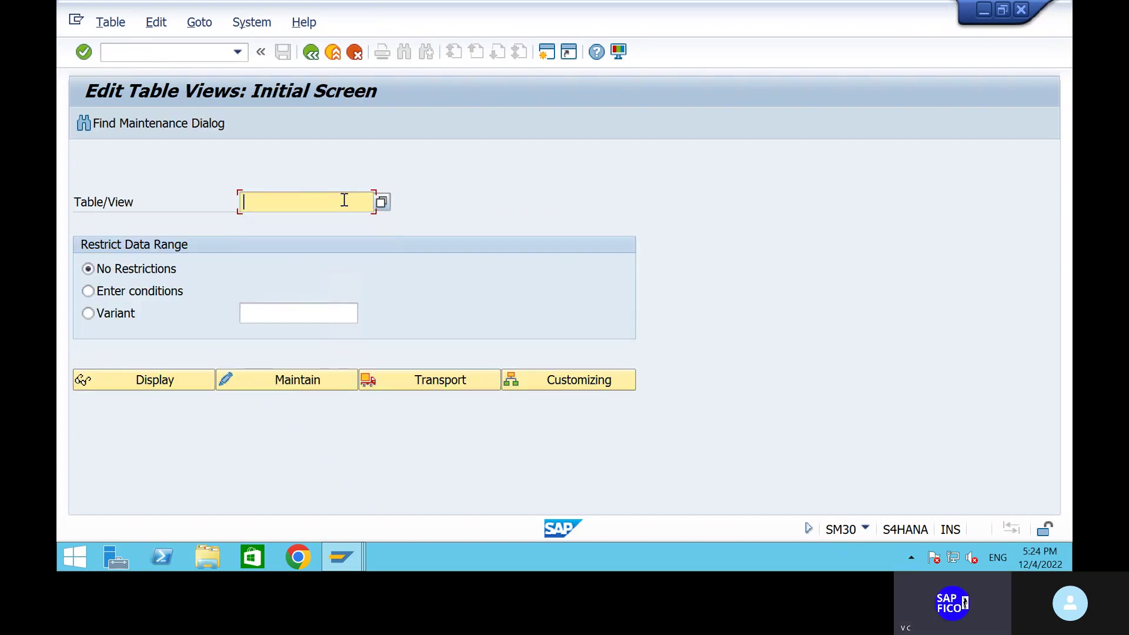
pyautogui.write('V_FAGL')
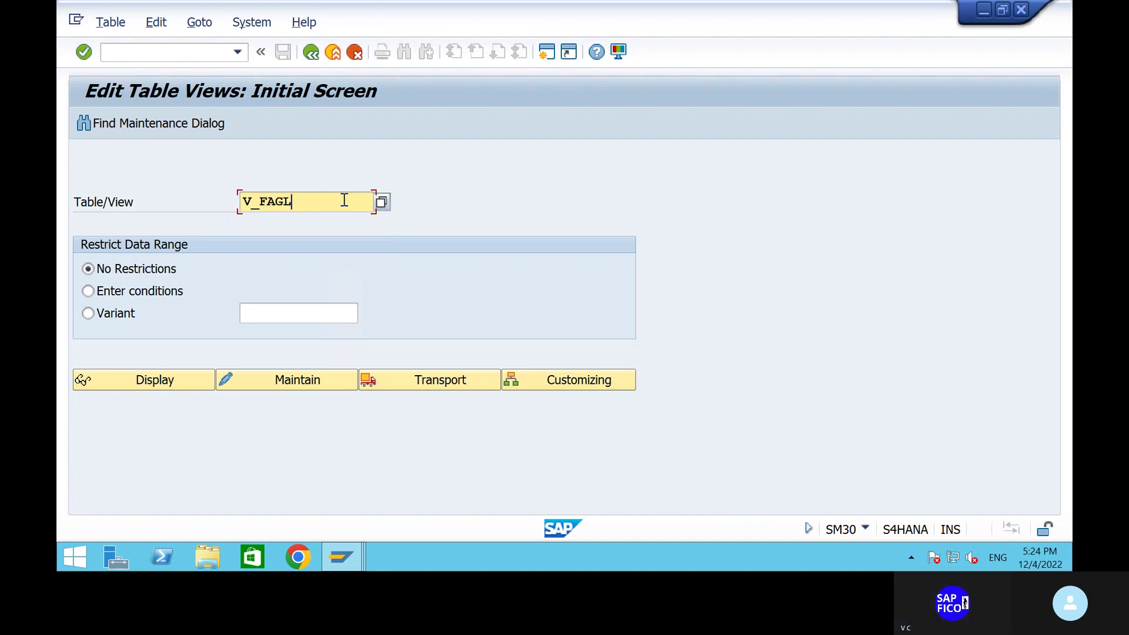
pyautogui.write('_S')
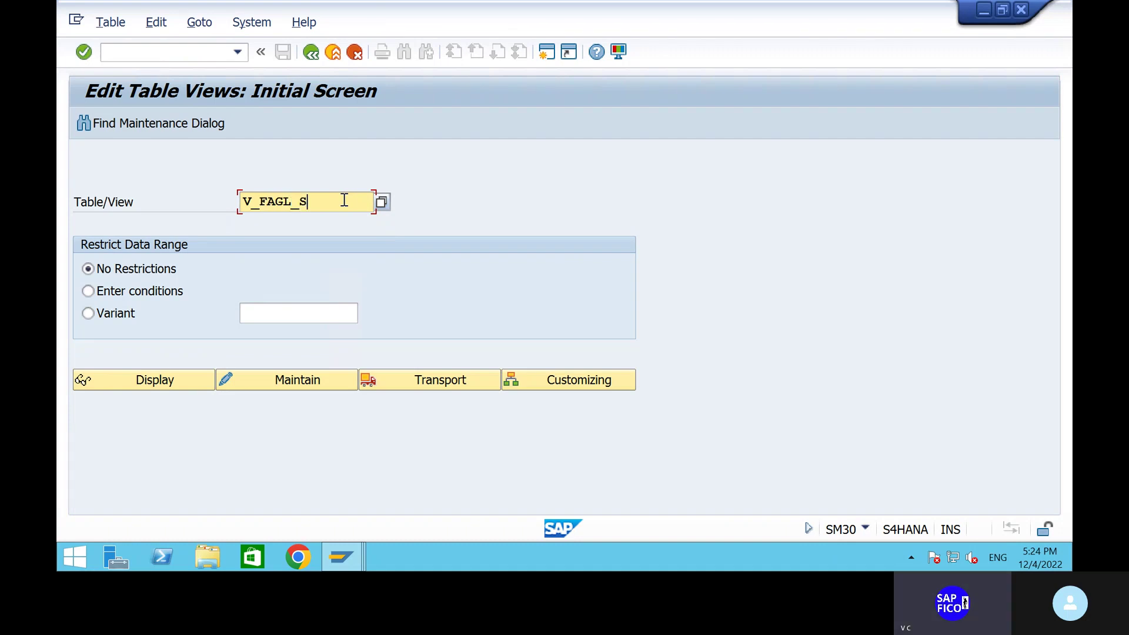
pyautogui.write('PLIT_ACT')
pyautogui.click(312, 379)
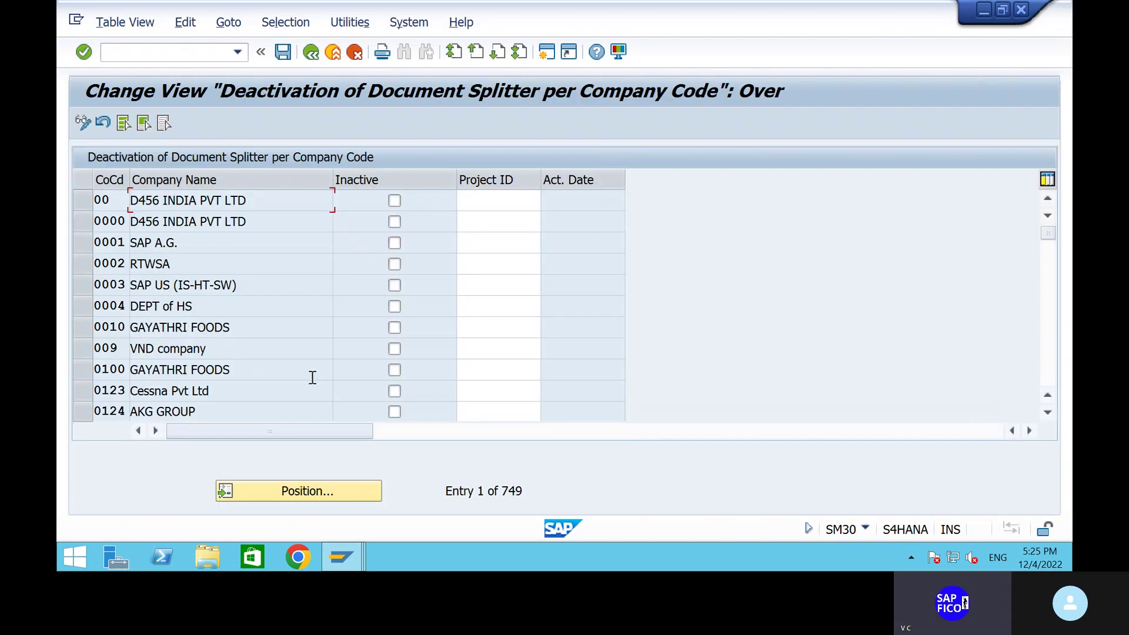
# Mark the document splitter as inactive for company code SHIP and save the change in customizing request S4HK904012.
pyautogui.click(315, 494)
pyautogui.write('SH')
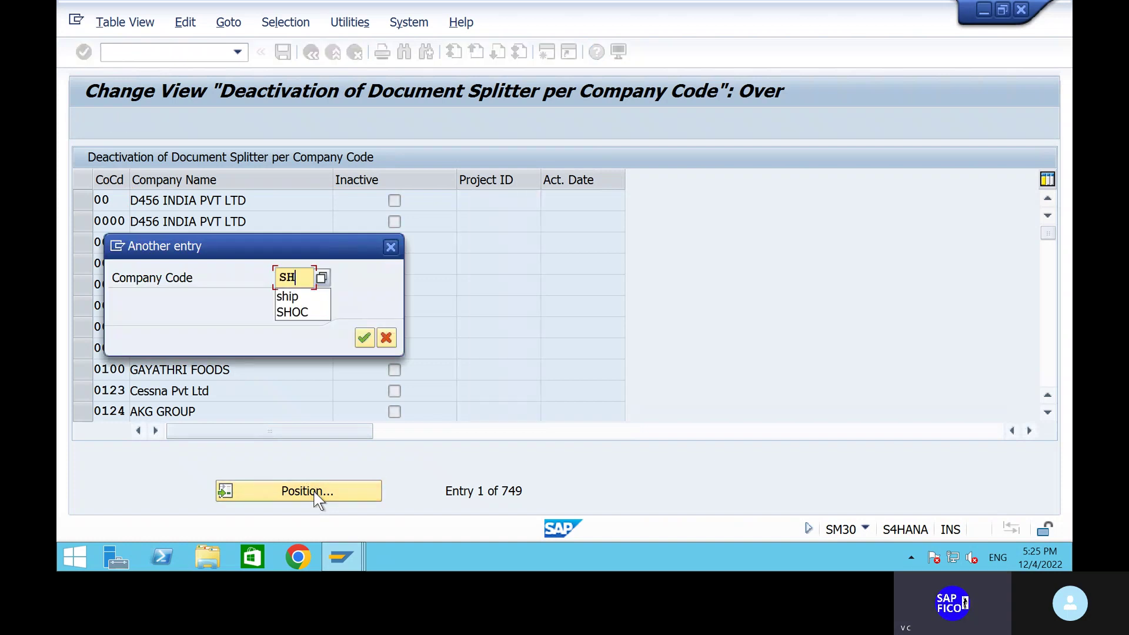
pyautogui.write('IP')
pyautogui.press('Return')
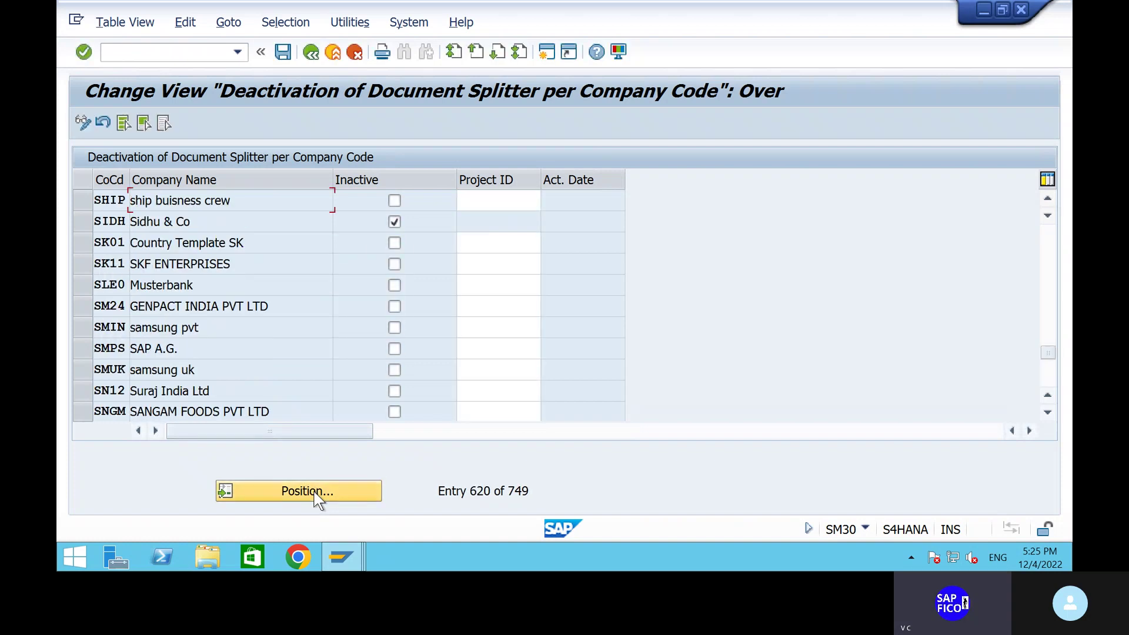
pyautogui.click(395, 201)
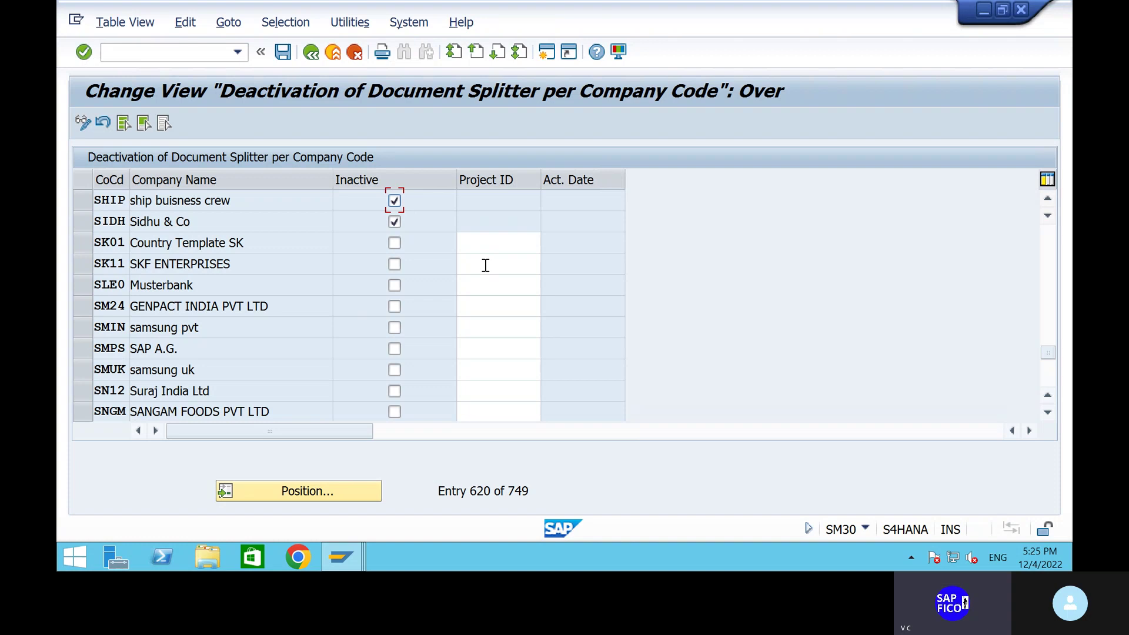
pyautogui.click(283, 52)
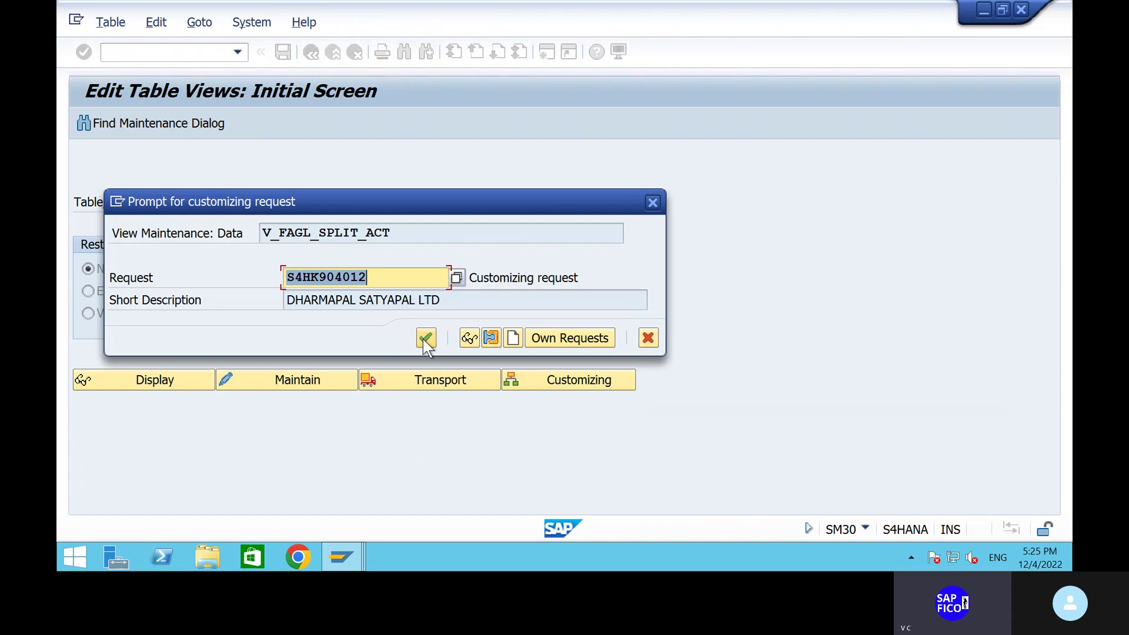
pyautogui.click(426, 338)
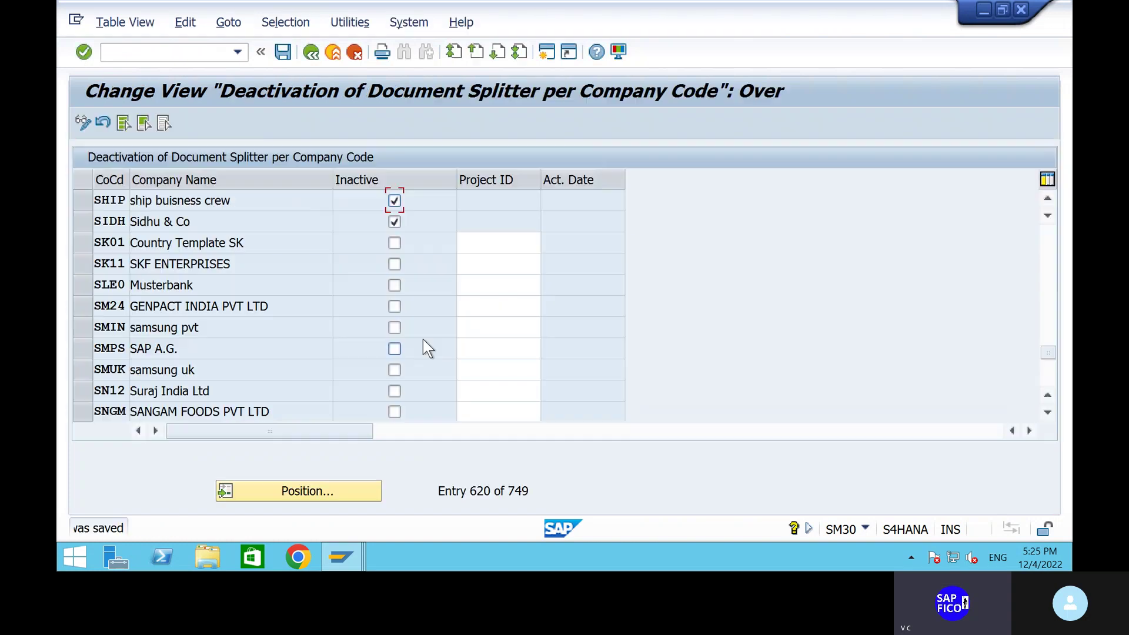
# Start transaction FB50 with /NFB50 for company code SHIP and set the document header text to RENT INVOICE.
pyautogui.click(208, 57)
pyautogui.write('/N')
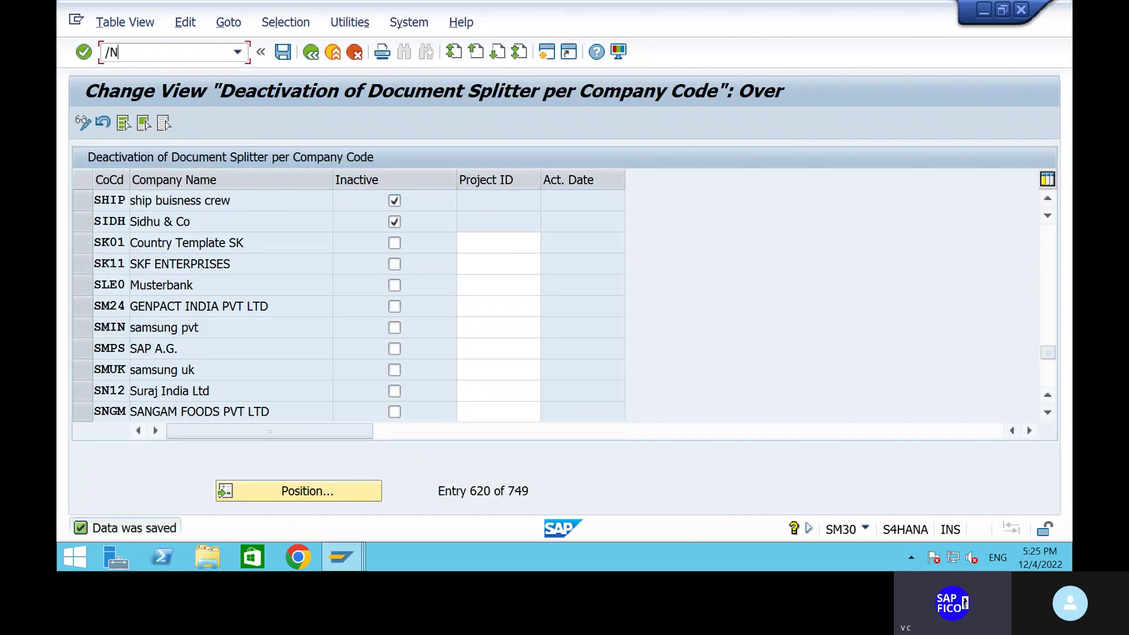
pyautogui.write('FB50')
pyautogui.press('Return')
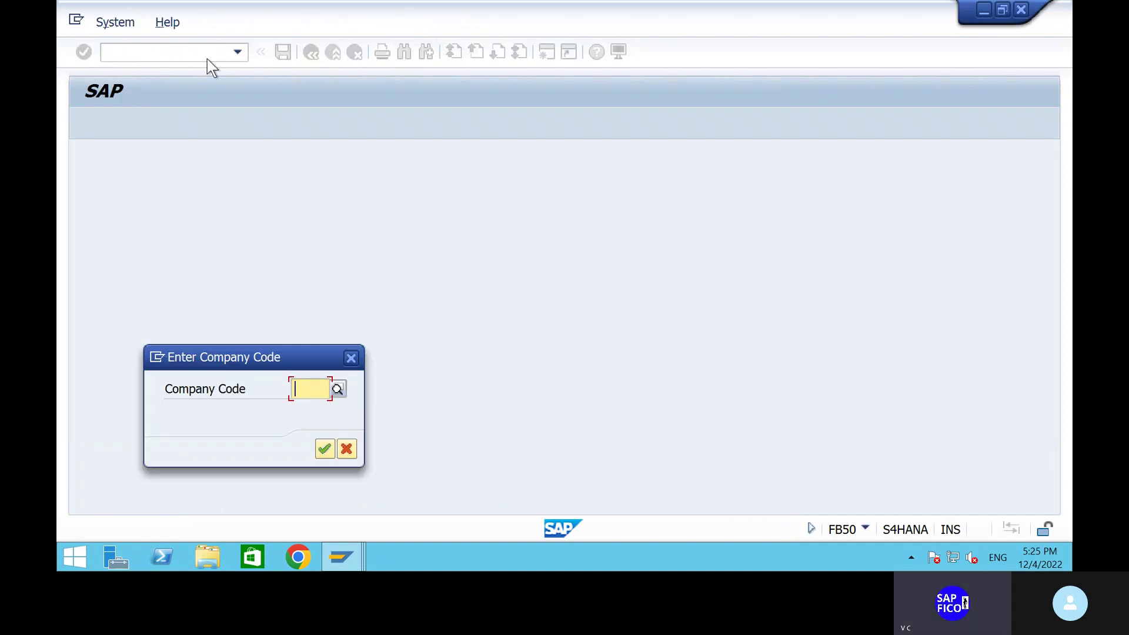
pyautogui.write('SHIP')
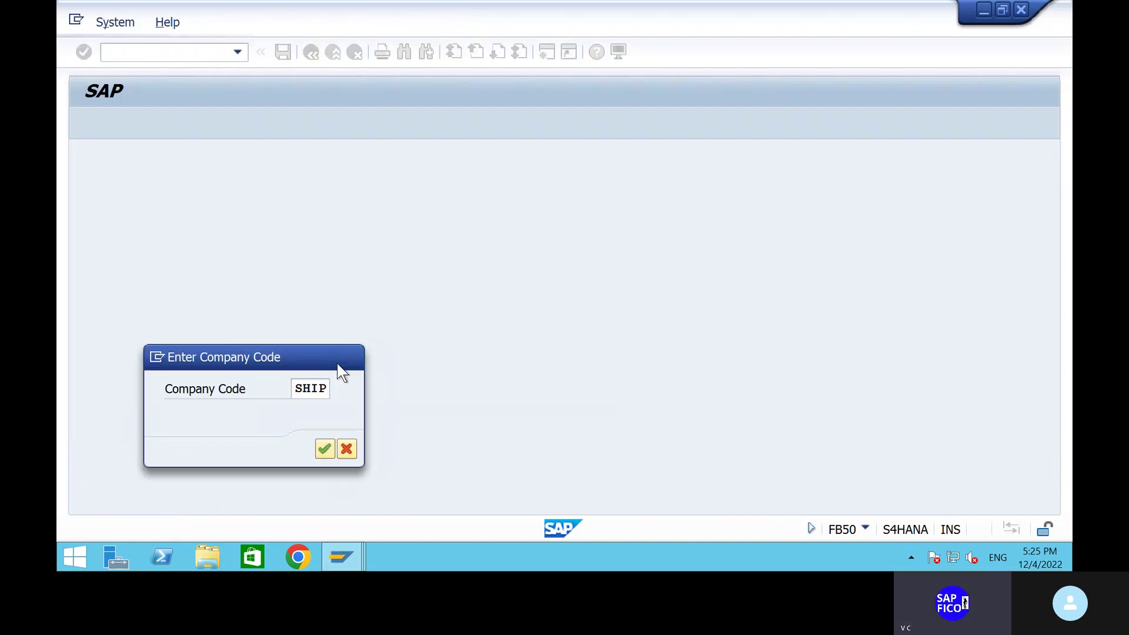
pyautogui.press('Return')
pyautogui.click(282, 269)
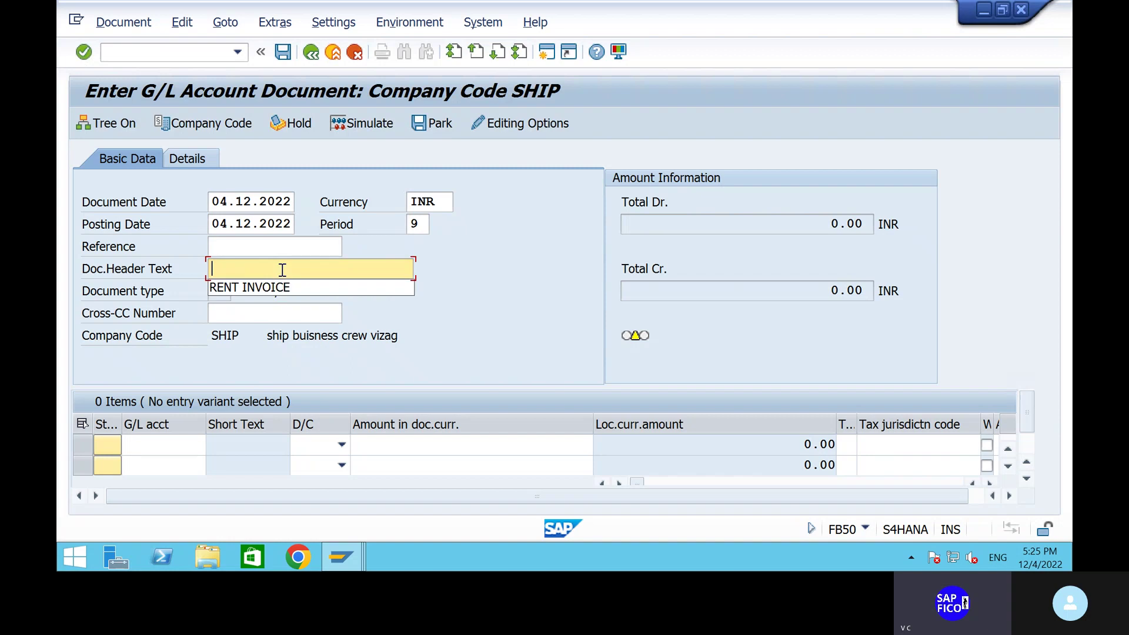
pyautogui.click(276, 285)
# Enter G/L account 400300 as the debit line item and 200100 as the credit line item of the new document.
pyautogui.click(173, 455)
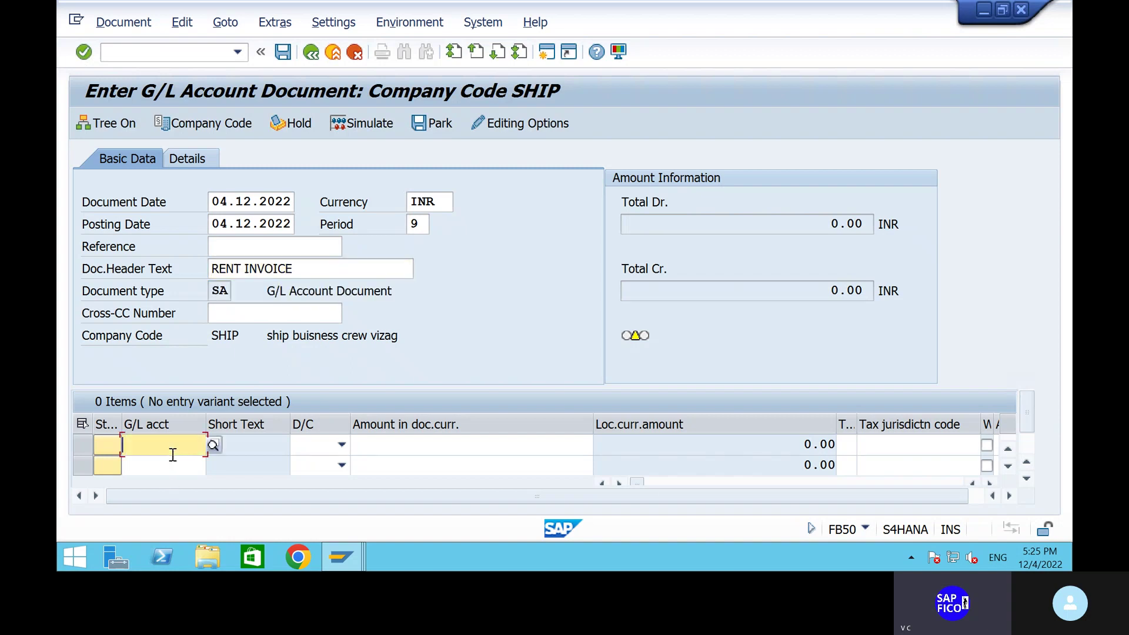
pyautogui.click(156, 346)
pyautogui.click(170, 468)
pyautogui.click(156, 386)
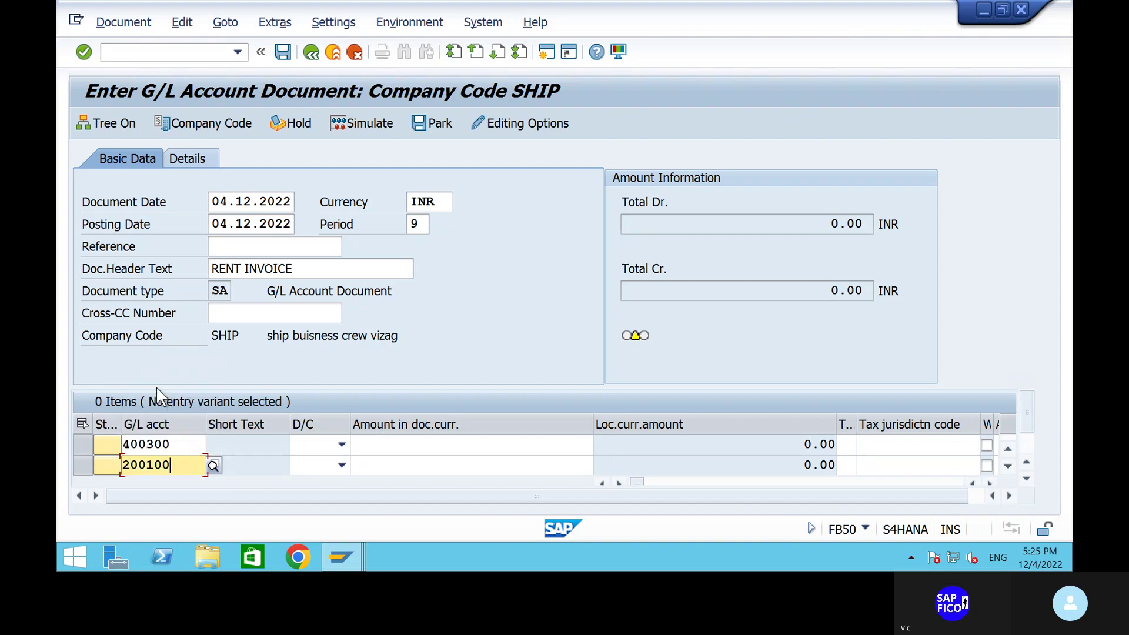
pyautogui.click(333, 450)
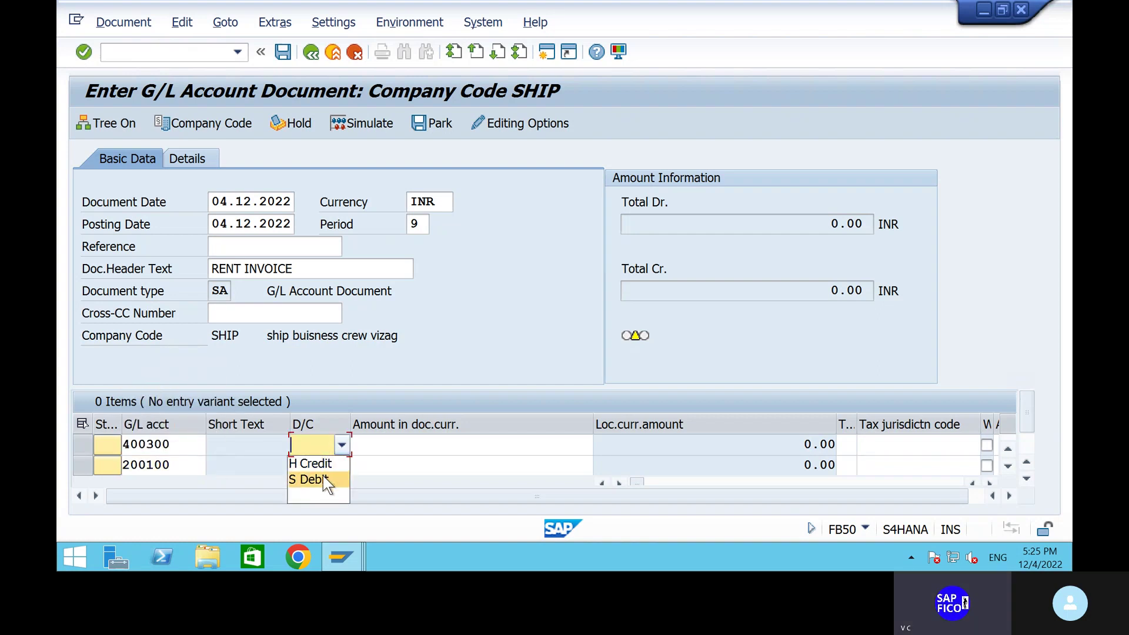
pyautogui.click(323, 479)
pyautogui.click(333, 466)
pyautogui.click(332, 483)
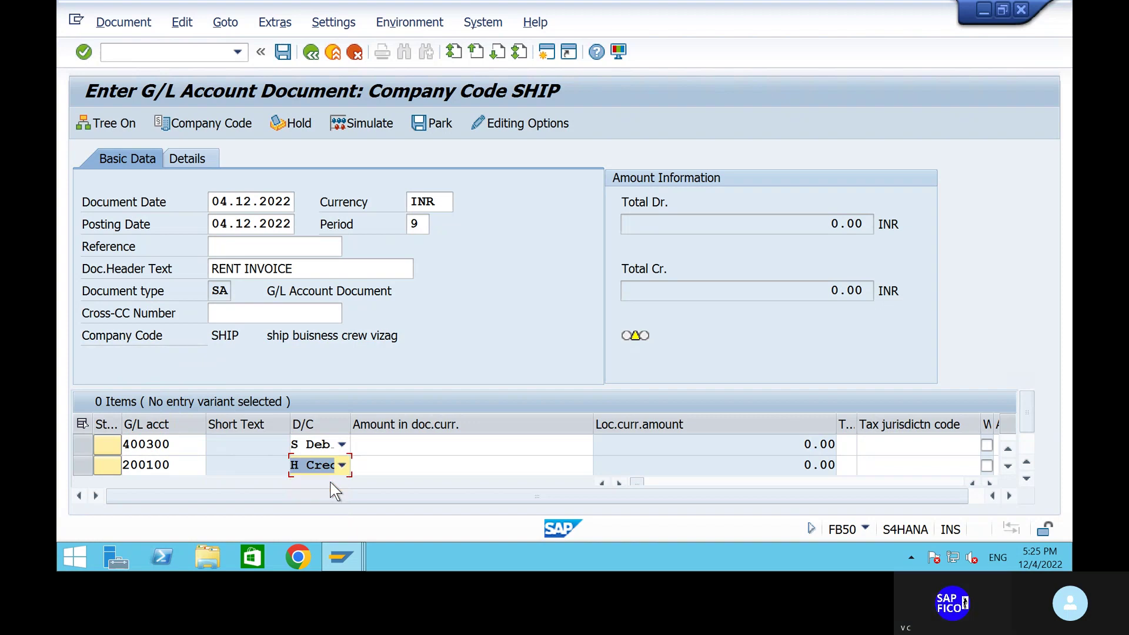
# Set the document currency amount of both line items to 2000, and simulate and post the document.
pyautogui.click(408, 447)
pyautogui.write('2000')
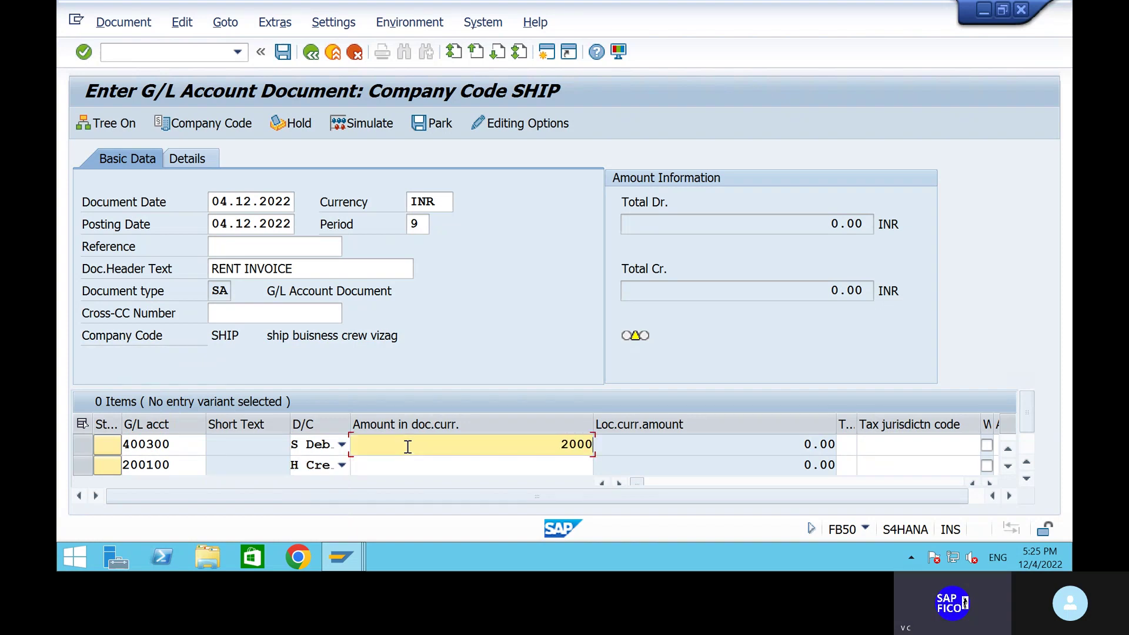
pyautogui.click(512, 470)
pyautogui.write('2')
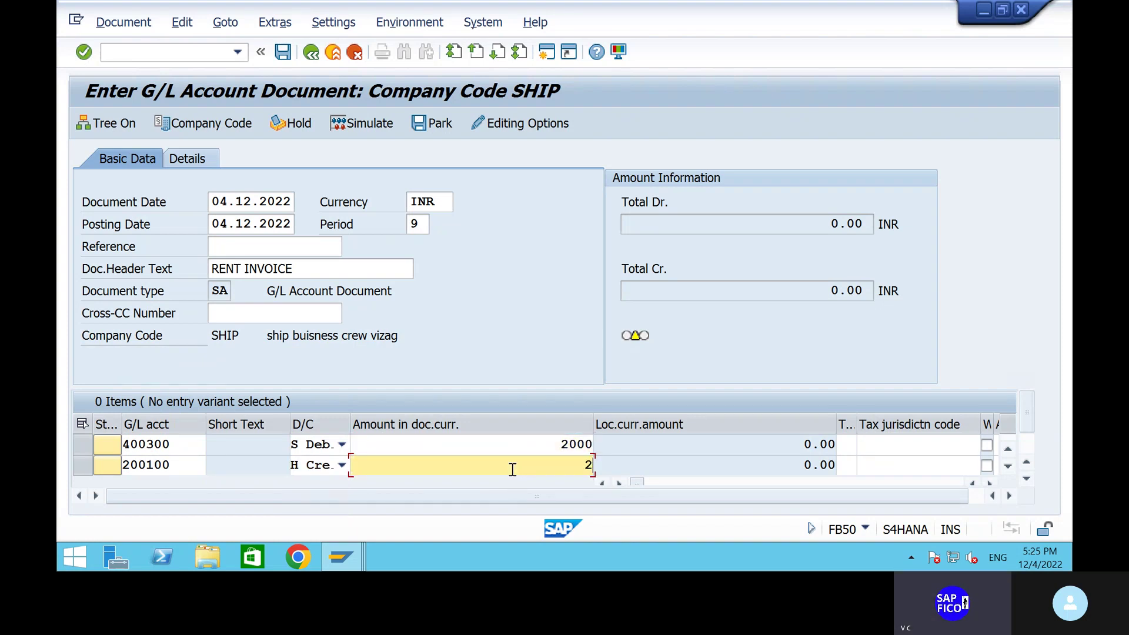
pyautogui.write(',000')
pyautogui.press('Return')
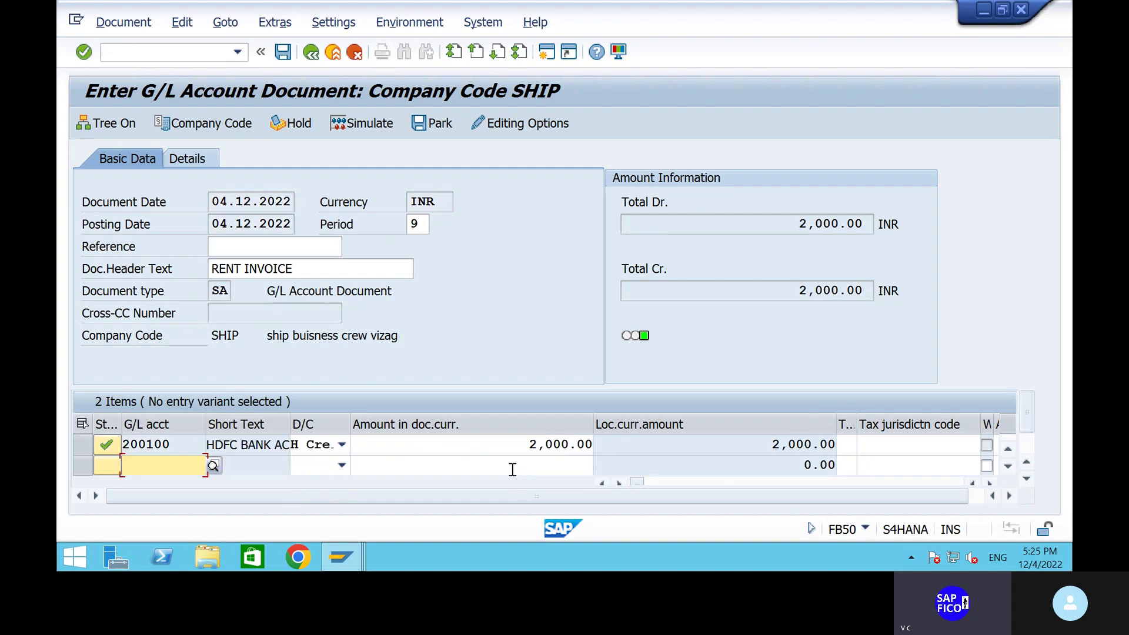
pyautogui.click(362, 129)
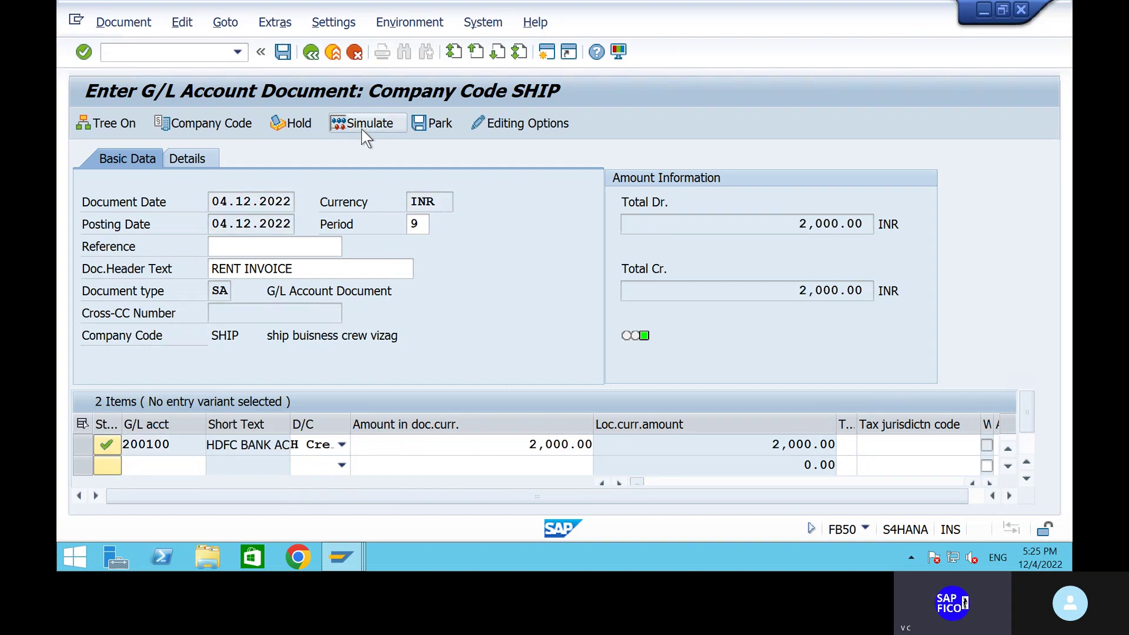
pyautogui.click(283, 52)
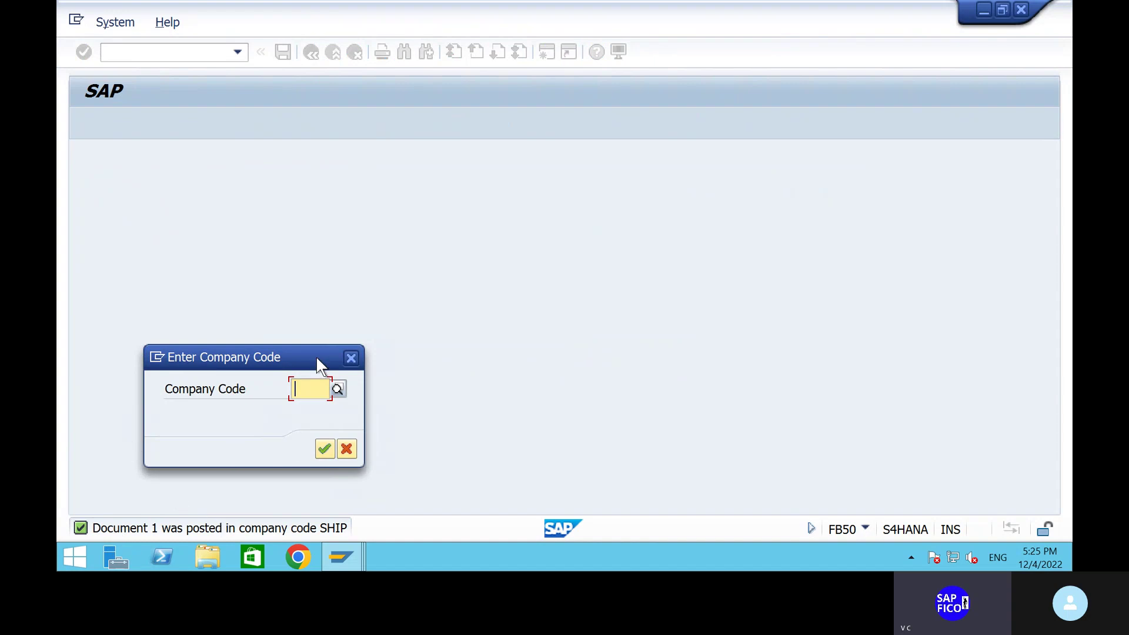
# Dismiss the company code prompt, start transaction FBL3N and display the open line items of G/L account 200100 in company code SHIP.
pyautogui.click(357, 356)
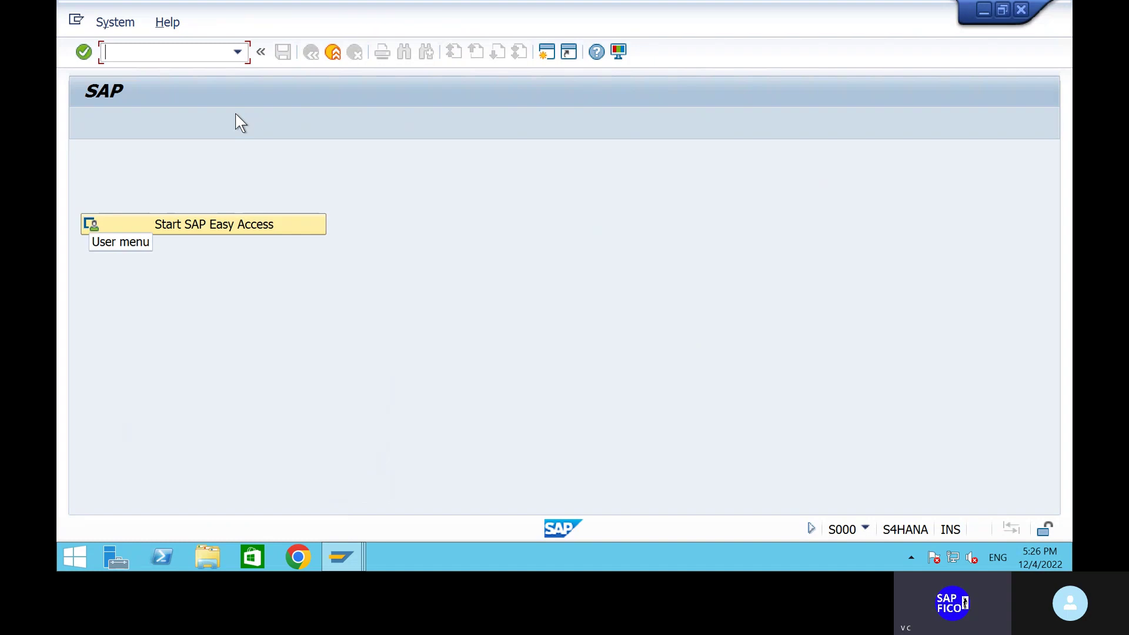
pyautogui.write('FBL3N')
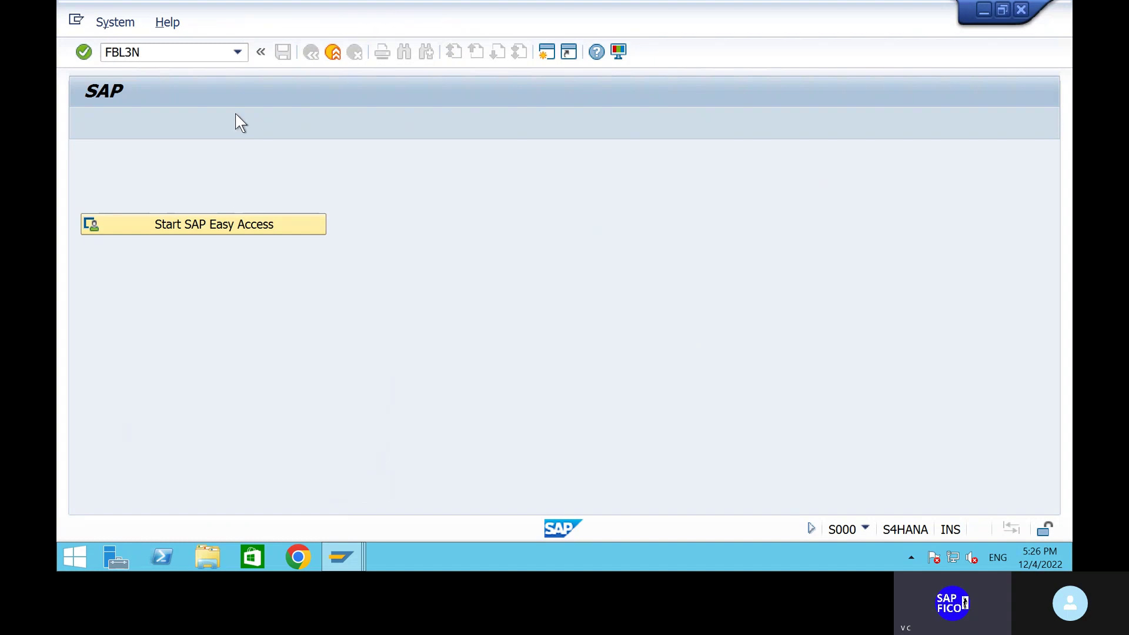
pyautogui.press('Return')
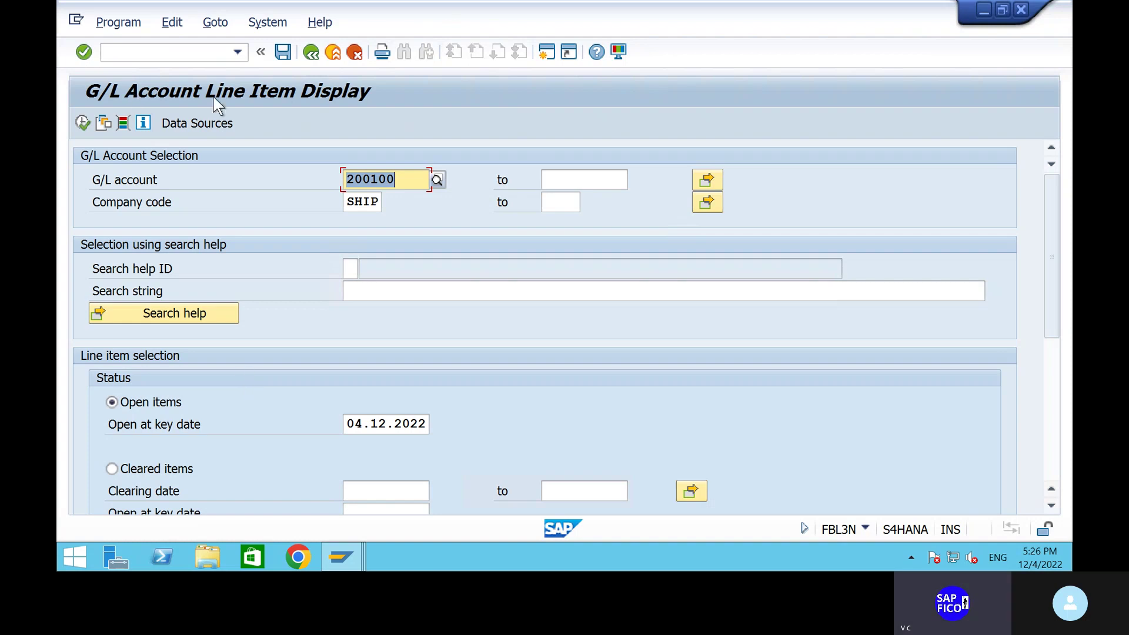
pyautogui.click(238, 49)
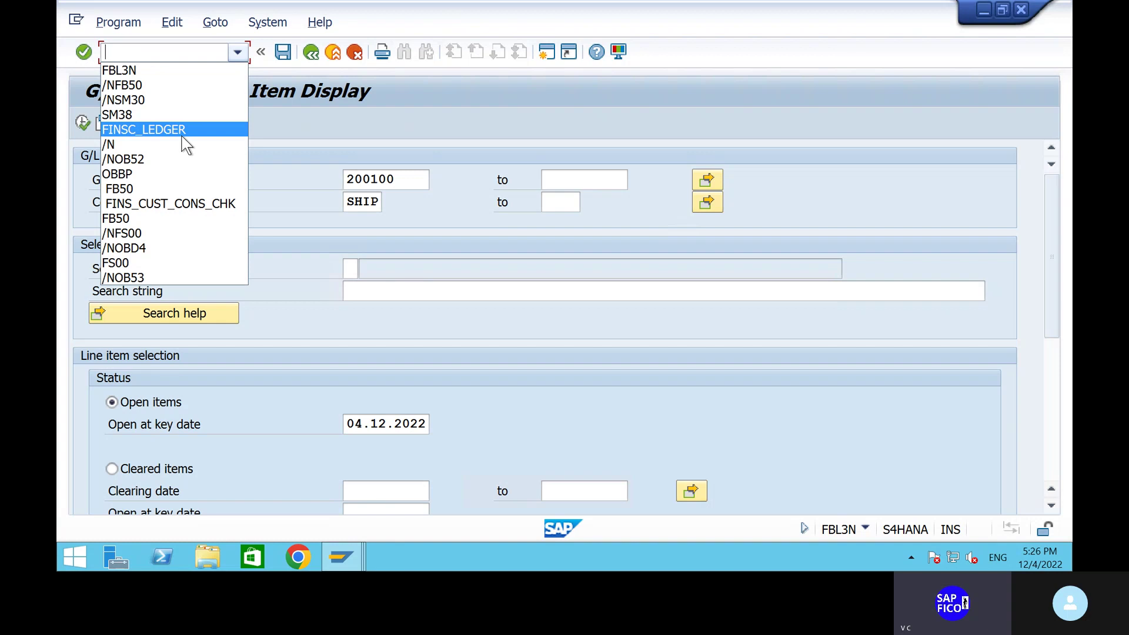
pyautogui.click(312, 114)
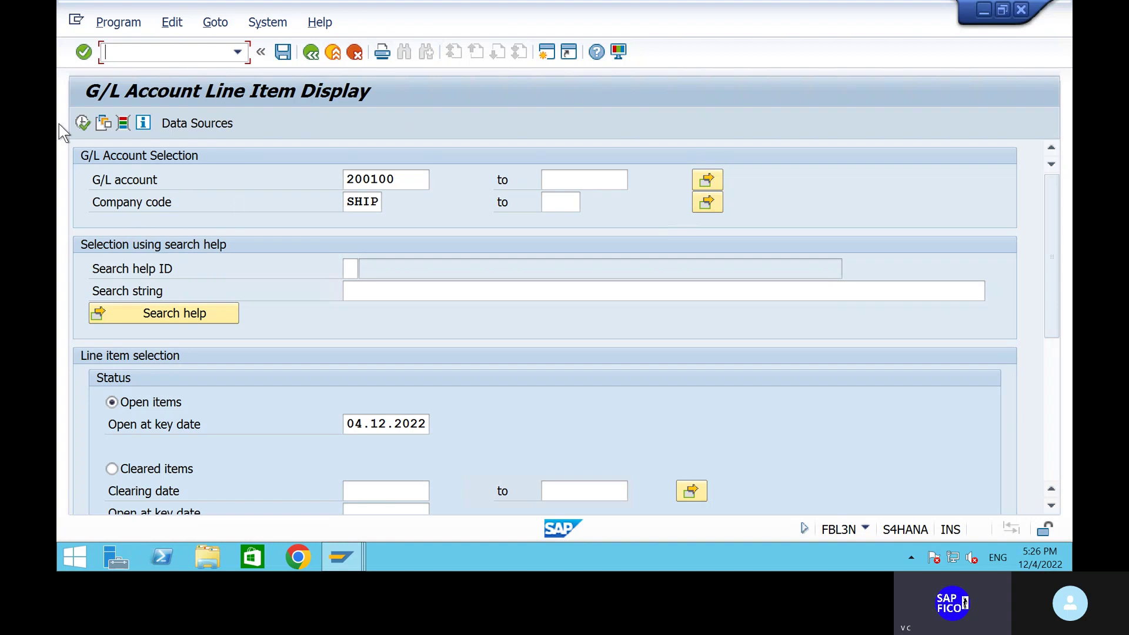
pyautogui.click(83, 121)
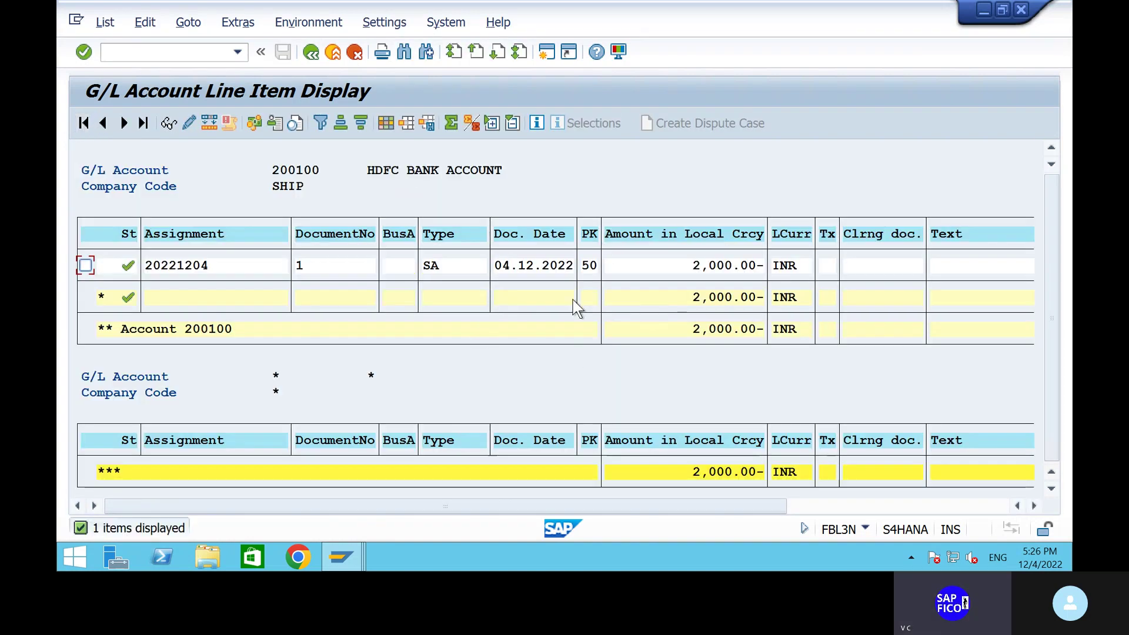
# Display the open line items of G/L account 400300 in company code SHIP, and end the transaction with /N.
pyautogui.click(318, 58)
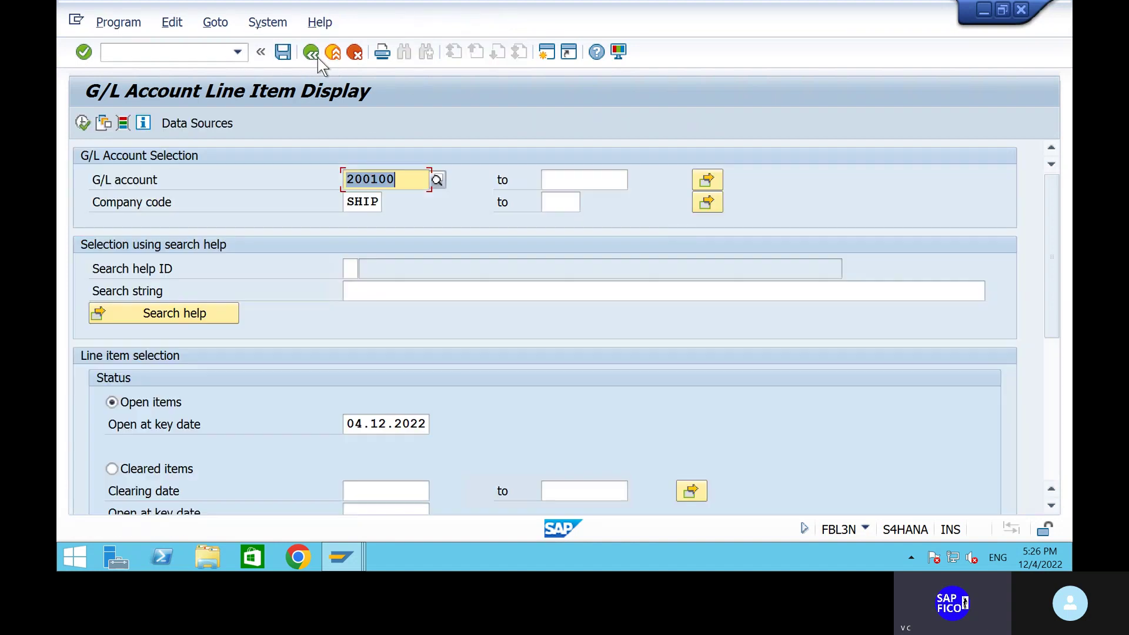
pyautogui.press('Delete')
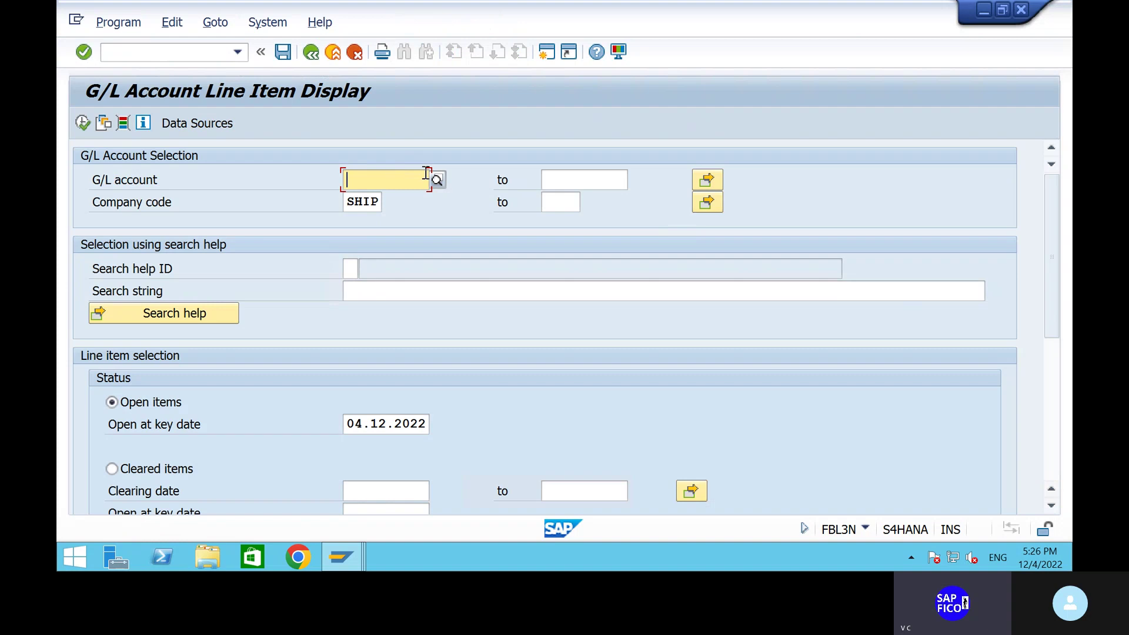
pyautogui.write('400300')
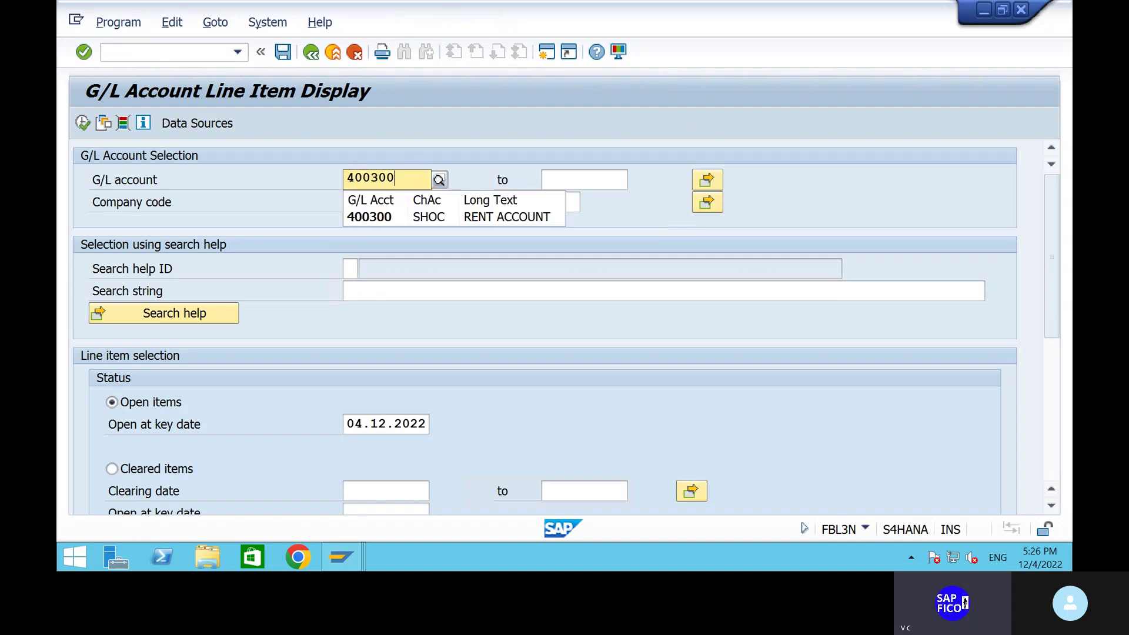
pyautogui.click(434, 222)
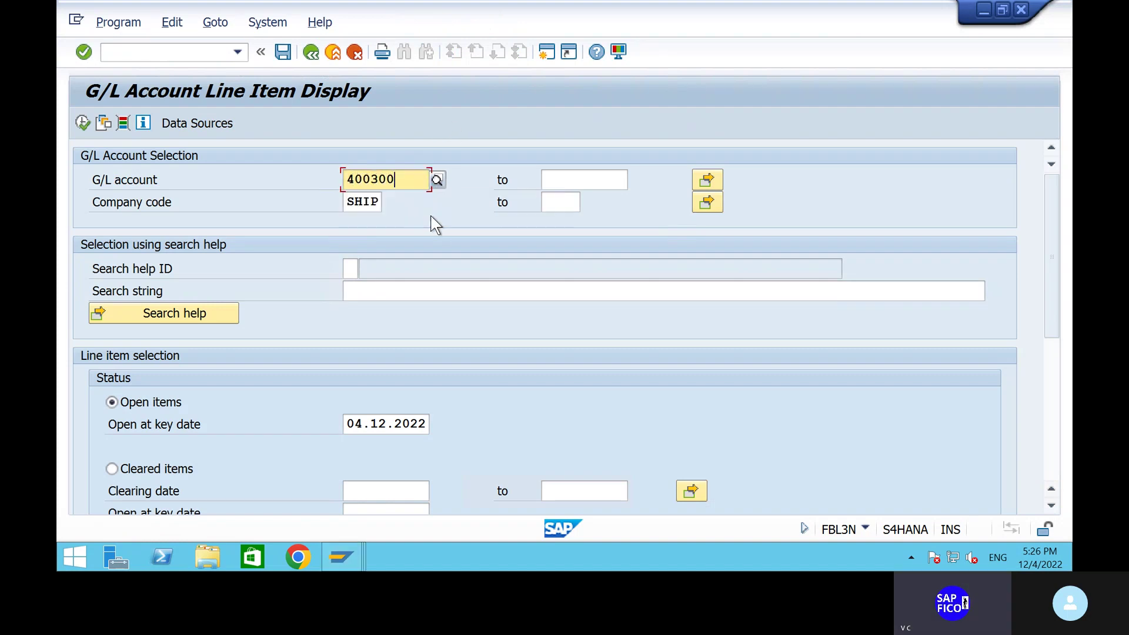
pyautogui.click(83, 122)
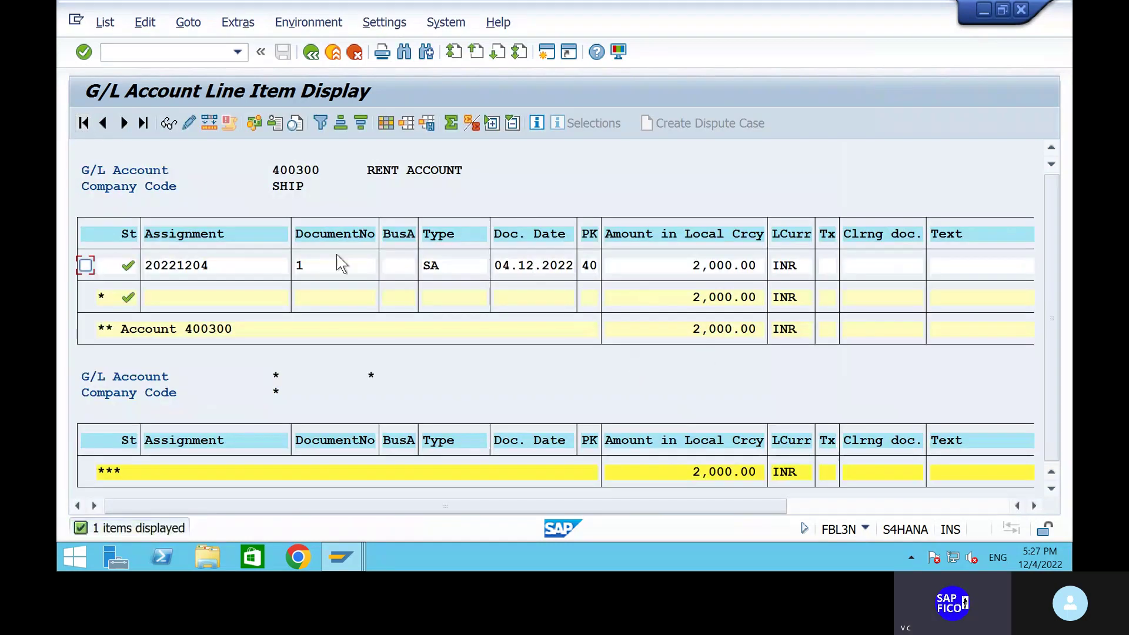
pyautogui.click(148, 58)
pyautogui.write('/N')
pyautogui.press('Return')
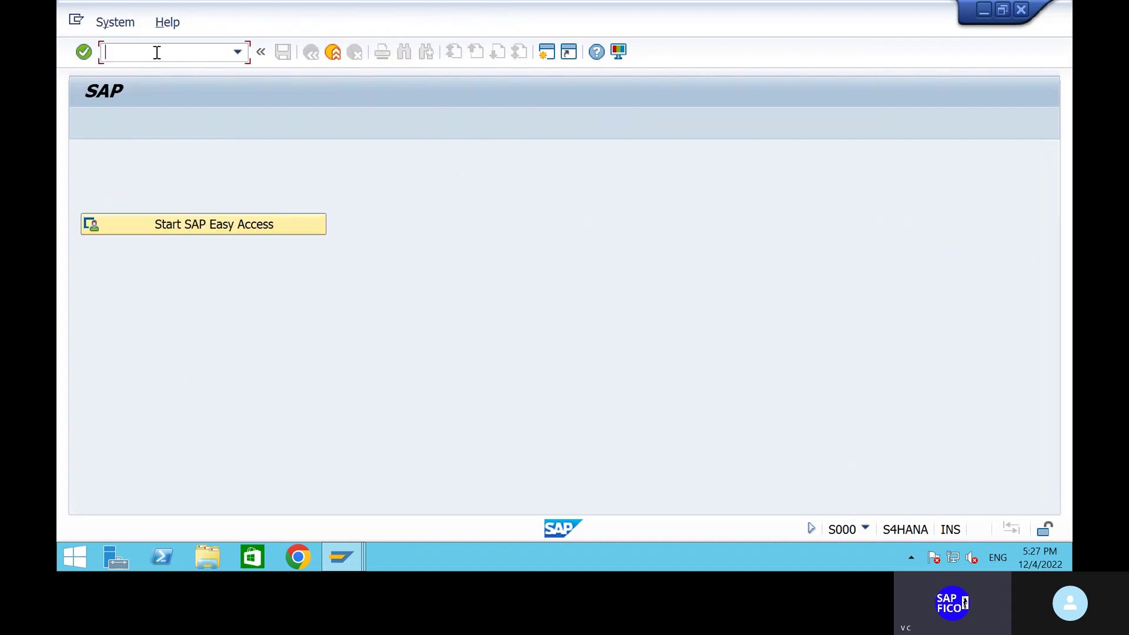